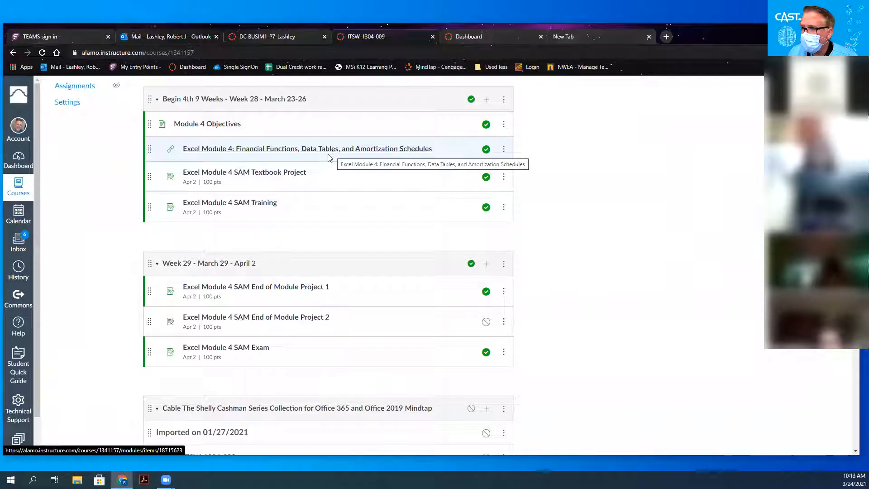
- Open the Excel Module 4 SAM Textbook Project in a new window and review its start-file and Office for Windows requirements
click(269, 175)
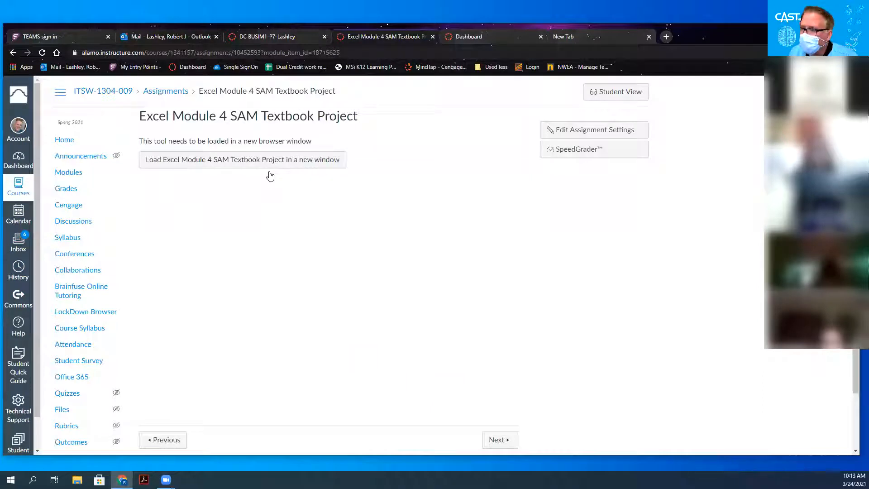
click(254, 163)
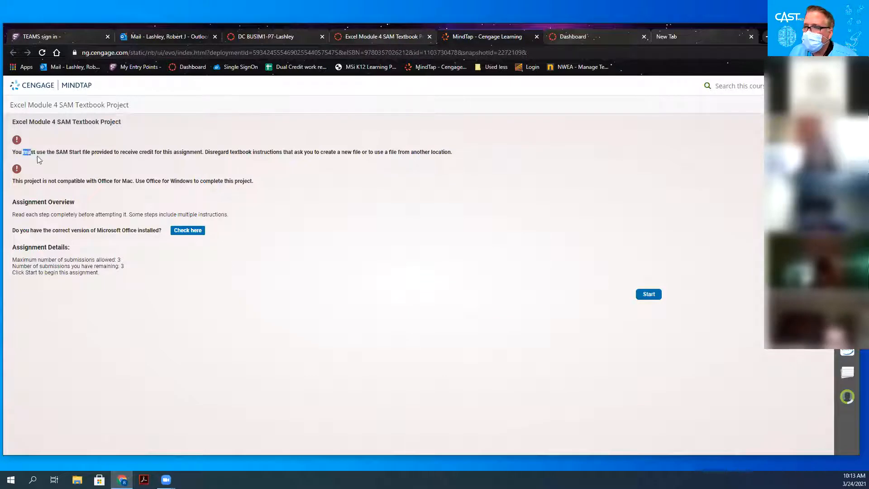
drag(39, 160, 93, 160)
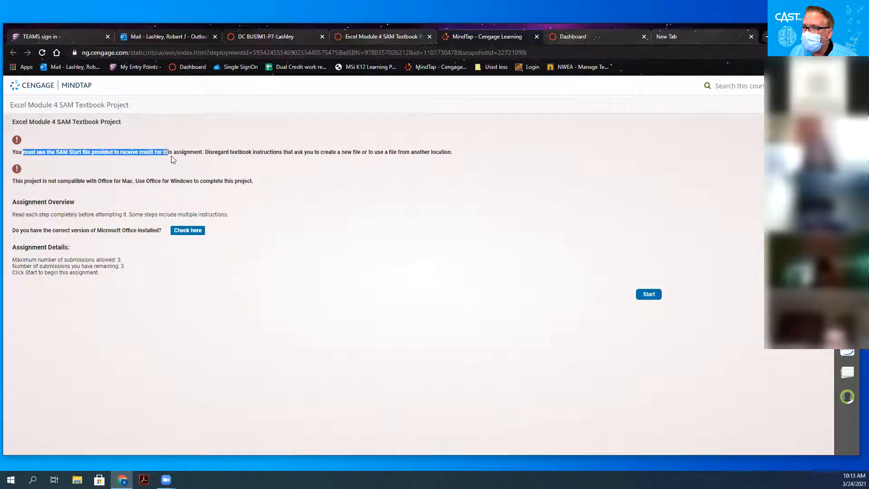
drag(172, 159, 204, 156)
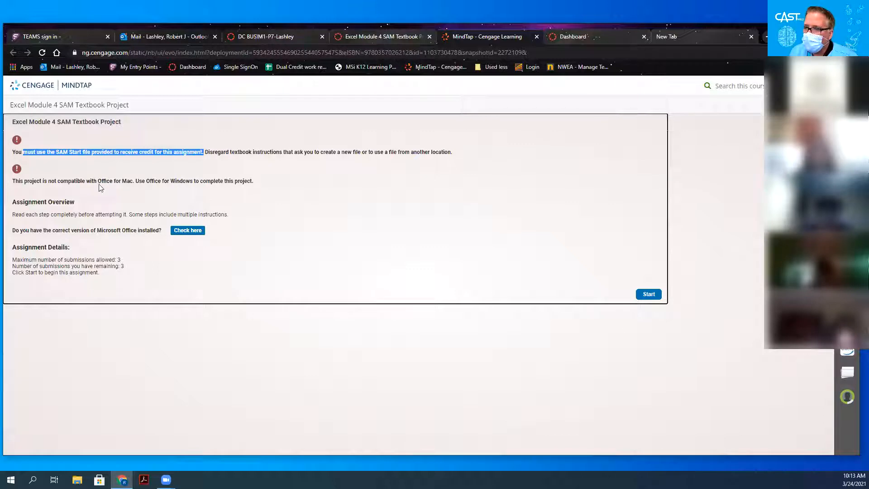
click(114, 181)
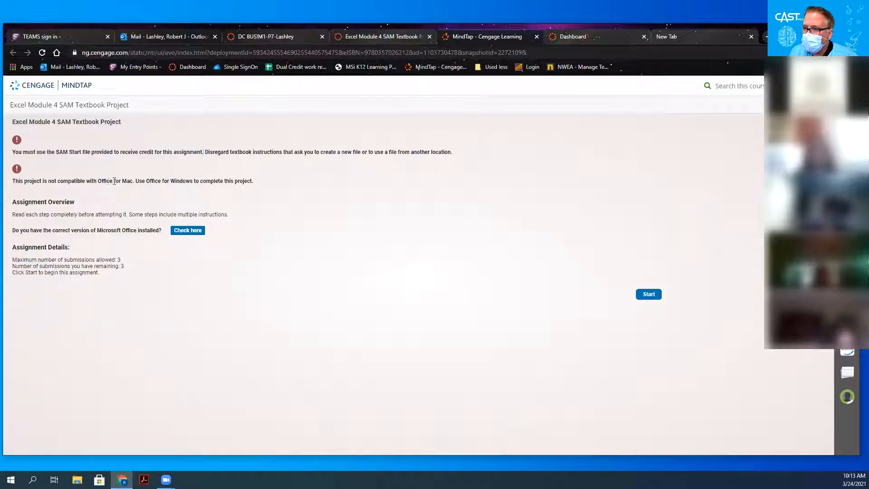
drag(98, 181, 194, 184)
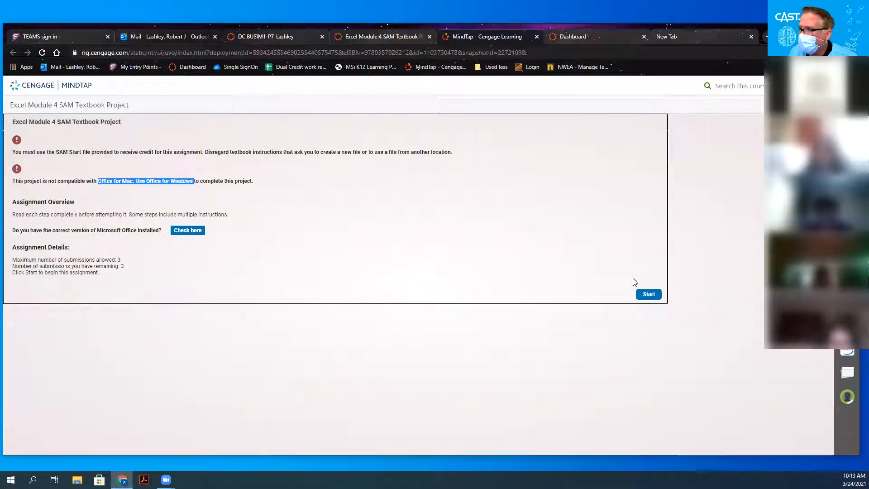
- Start the project, then download its Excel start file and open it with editing enabled
click(649, 294)
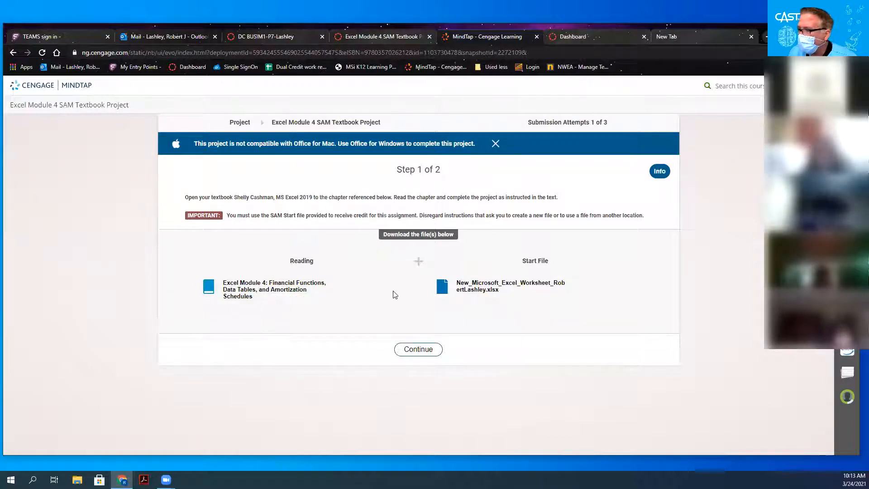
click(502, 287)
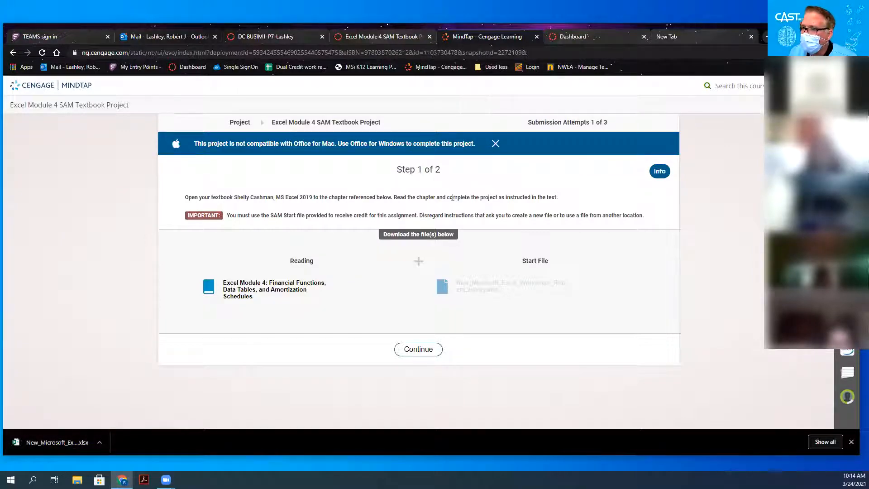
click(57, 446)
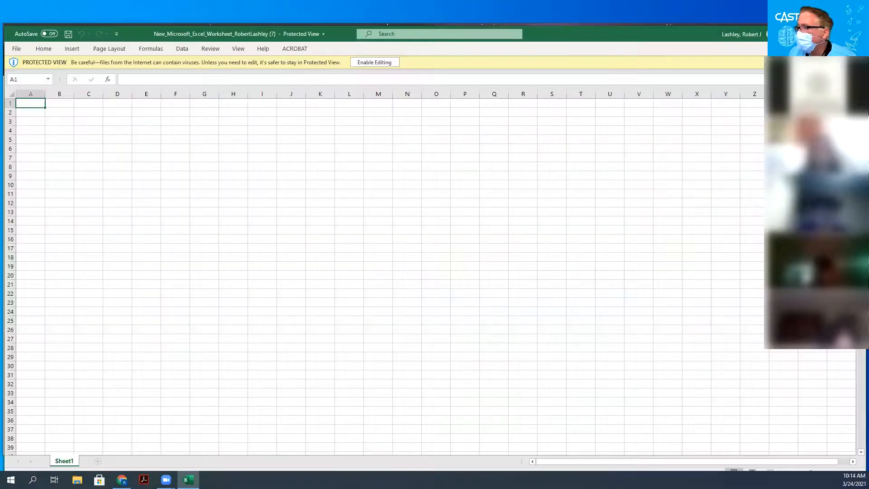
click(380, 62)
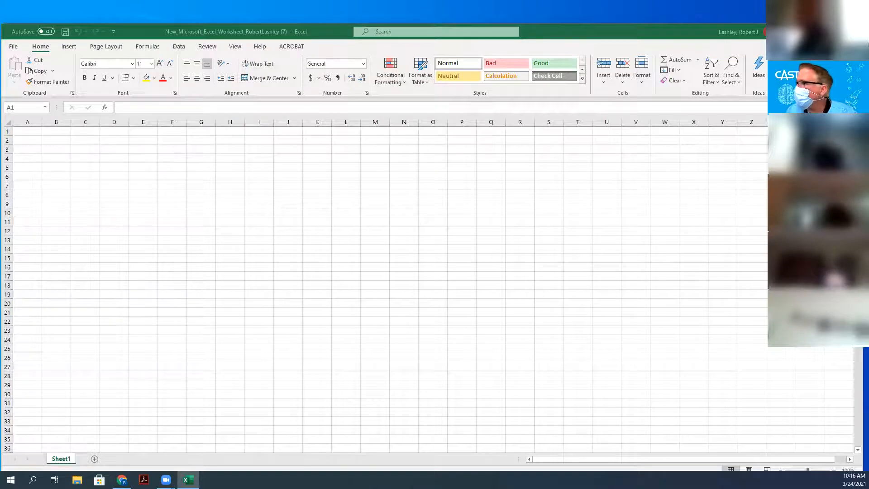
- Return to the browser to revisit the ITSW-1304-009 course modules and the project's start-file download page in MindTap
key(alt+Tab)
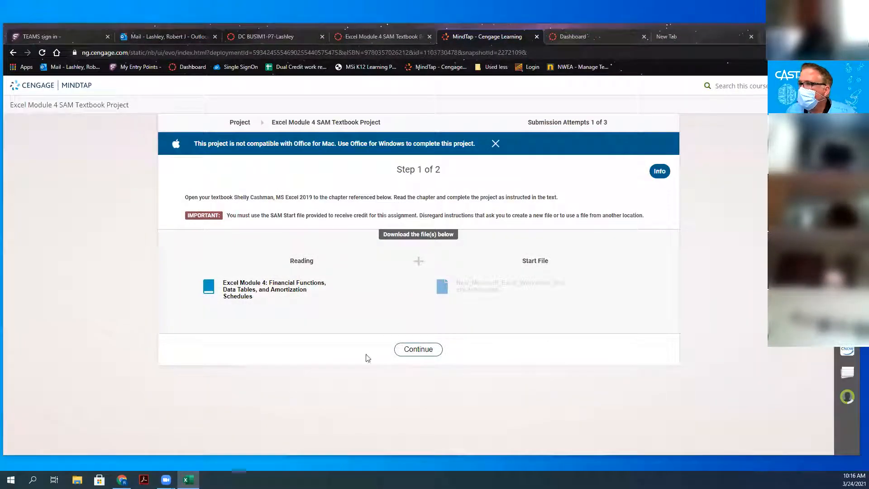
click(269, 39)
click(375, 41)
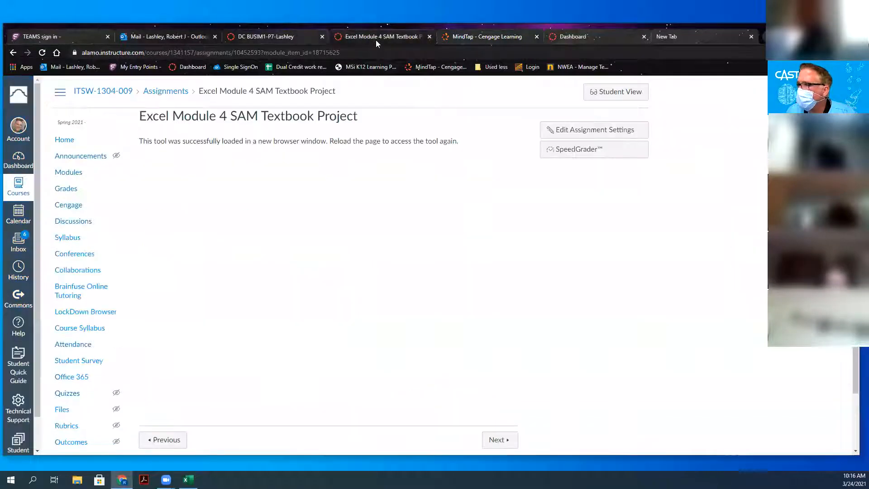
click(171, 92)
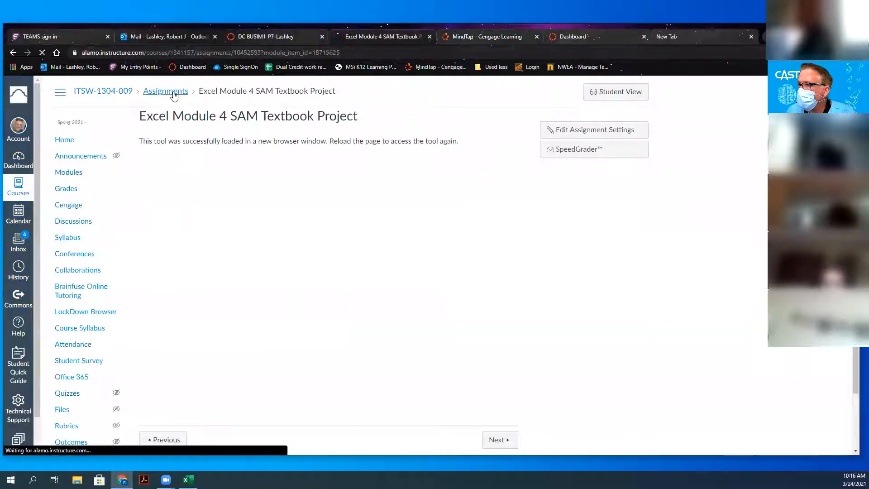
click(57, 173)
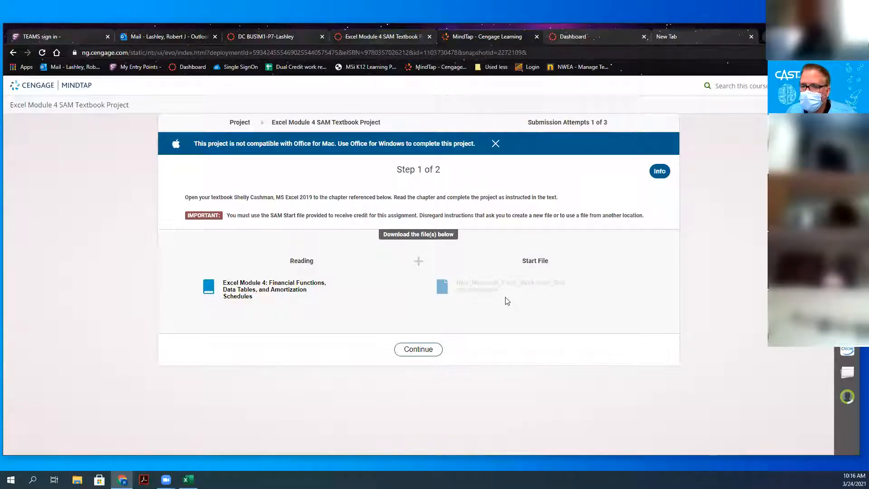
click(472, 287)
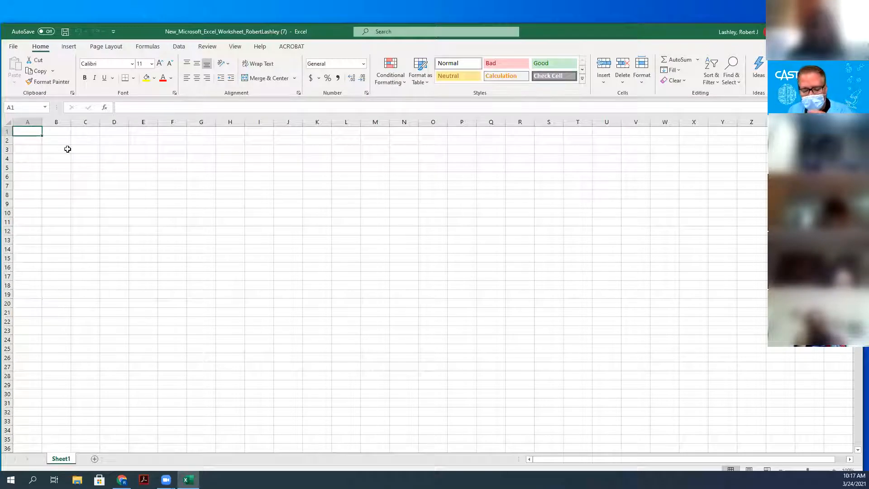
- Apply the Droplet theme to the workbook in Excel and check its colors in the font color palette
click(104, 49)
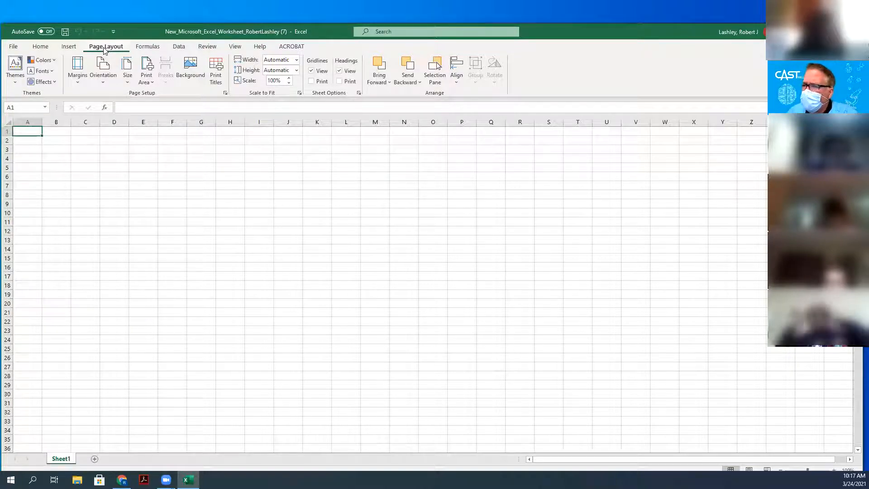
click(15, 68)
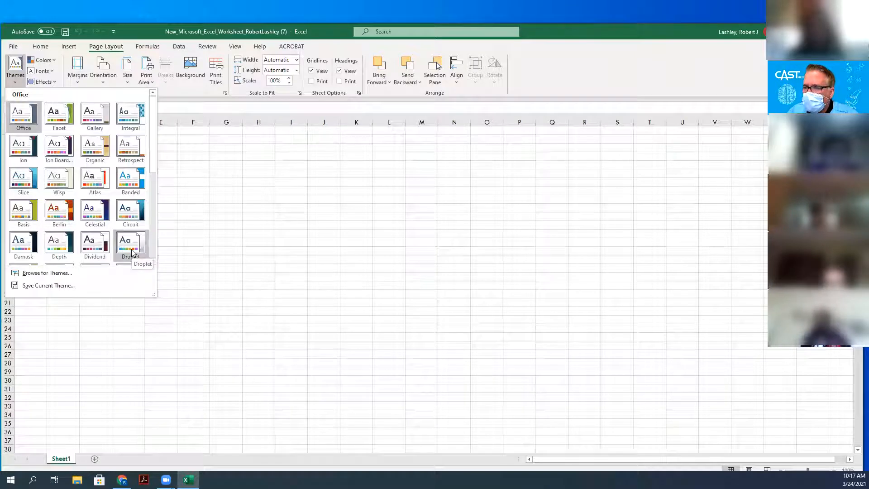
key(Escape)
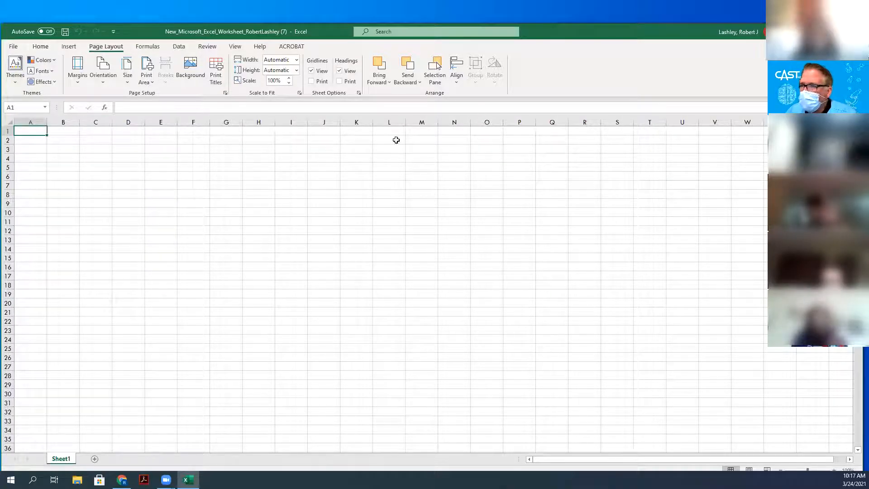
click(41, 46)
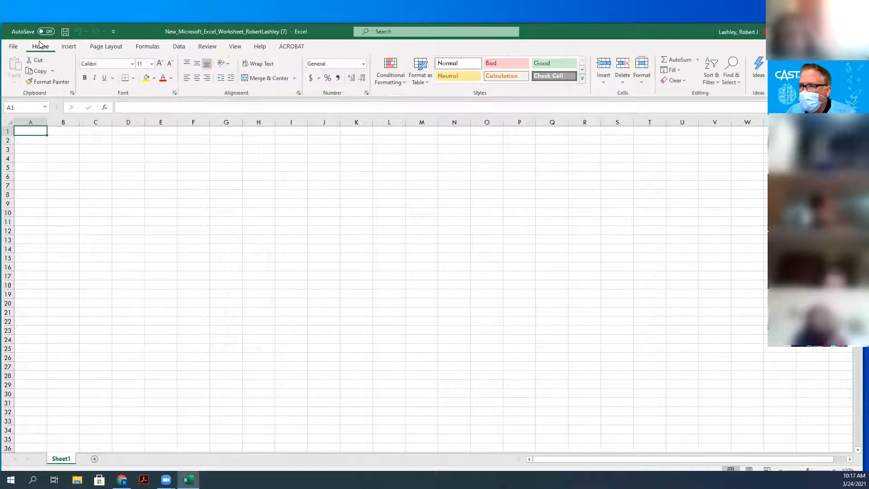
click(171, 78)
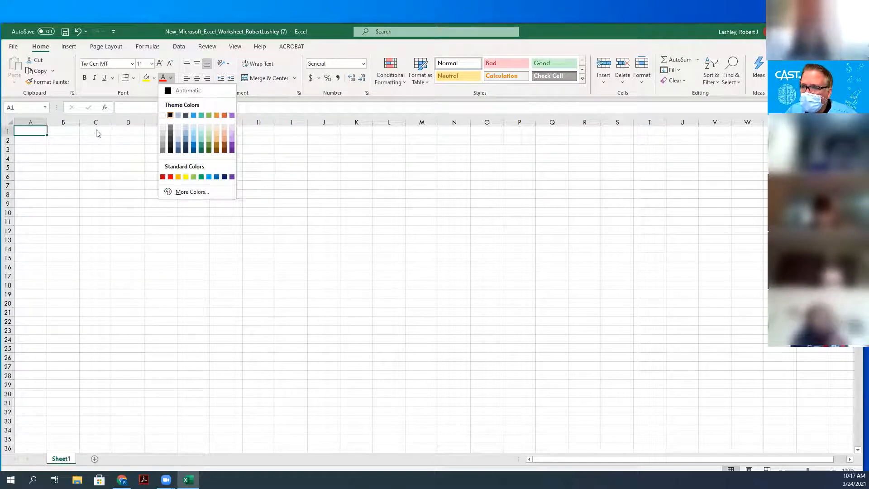
click(93, 149)
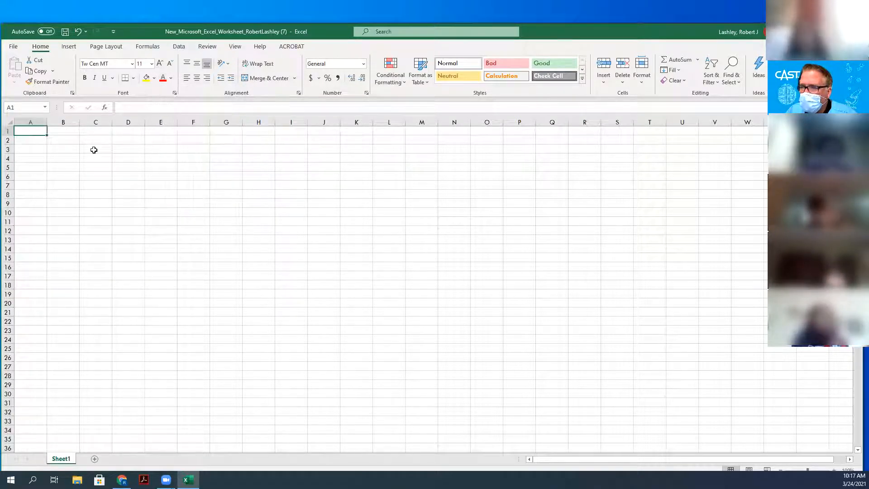
- Enter the title "Mortgage Payment Calculator" in cell C3 and merge and center it across C3:F3
click(93, 150)
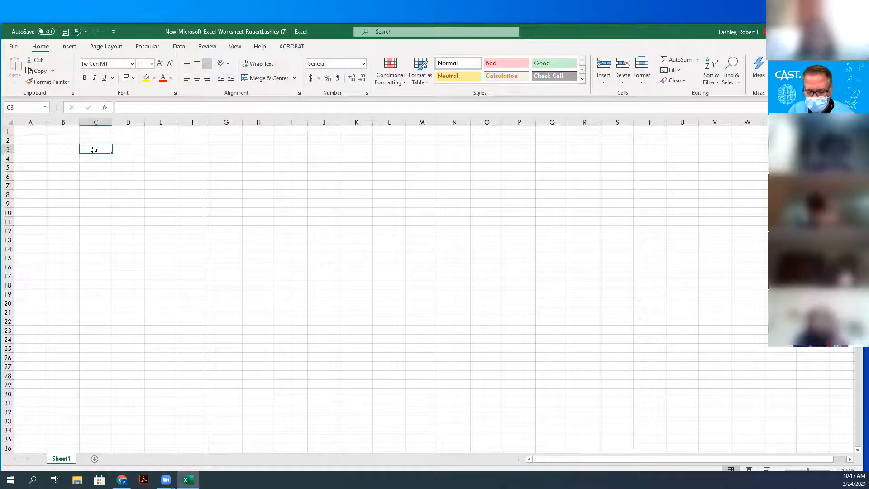
text(Mor)
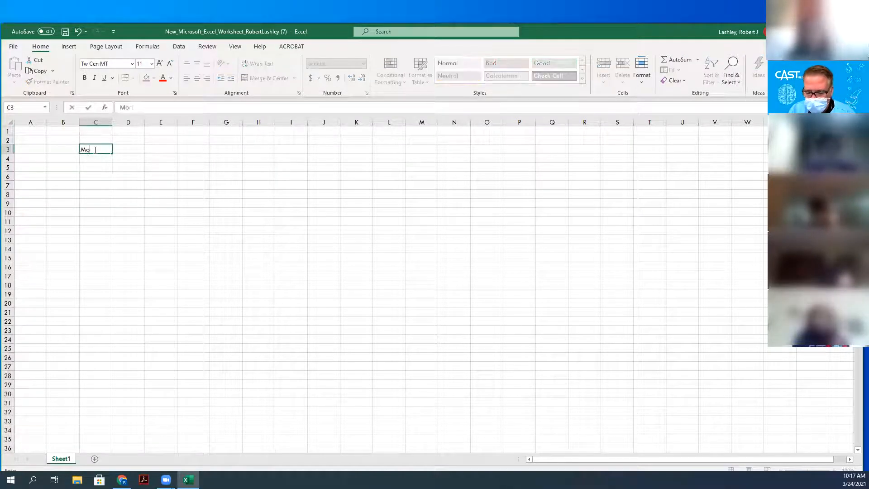
text(tgage Paym)
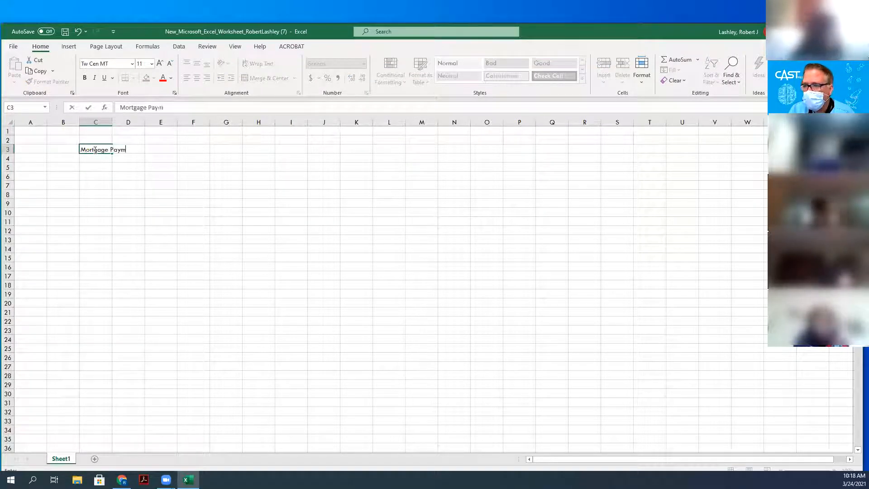
text(ent Calculator)
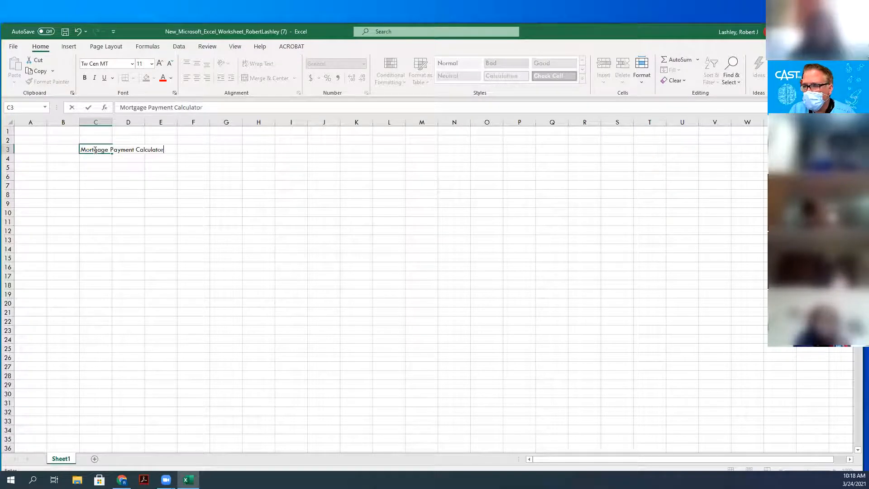
key(Return)
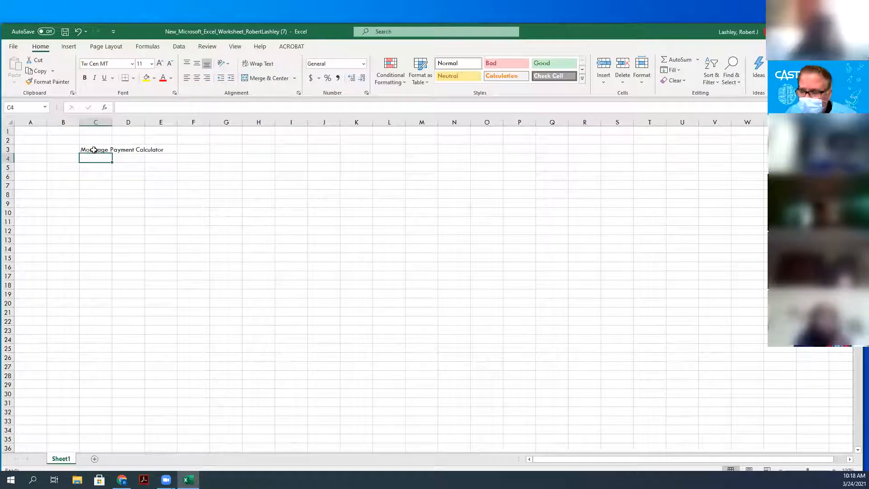
drag(100, 150, 201, 149)
click(261, 78)
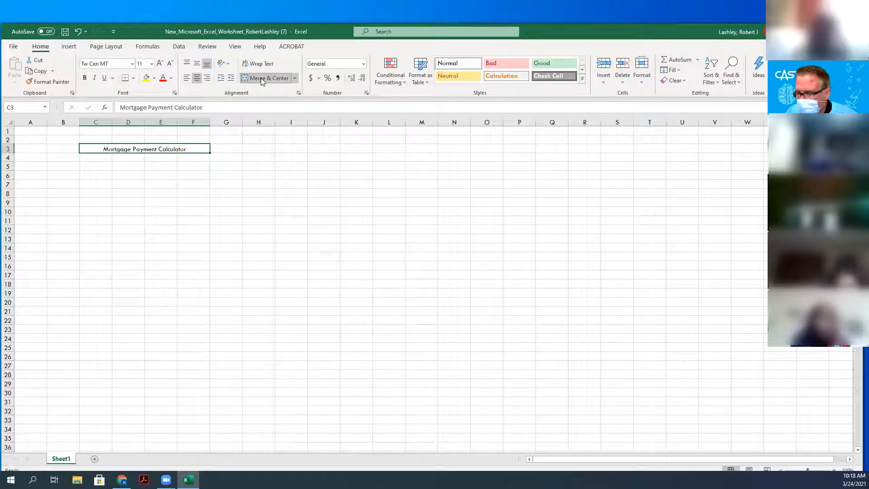
- Apply the Title cell style to the merged heading in C3:F3 and middle-align it vertically
click(582, 78)
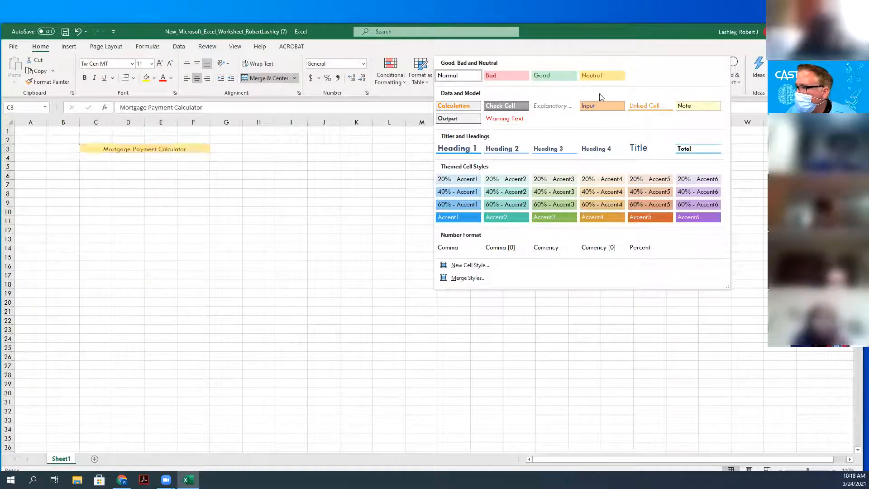
click(631, 145)
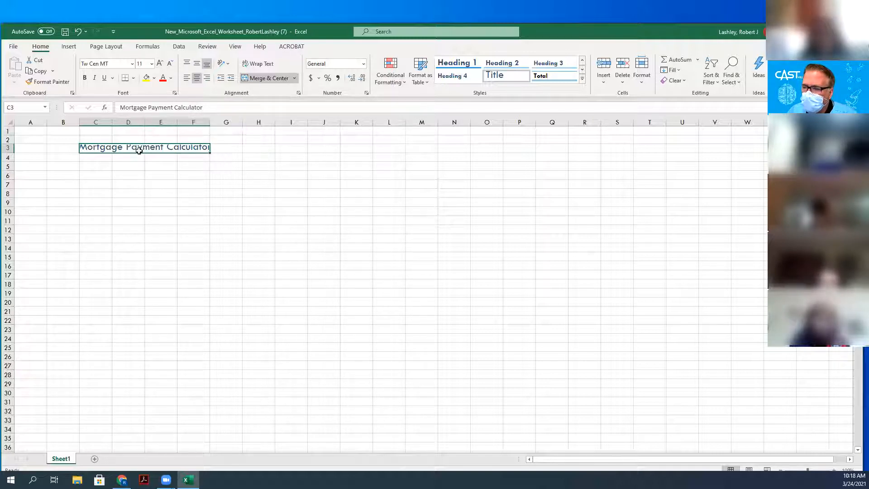
click(197, 66)
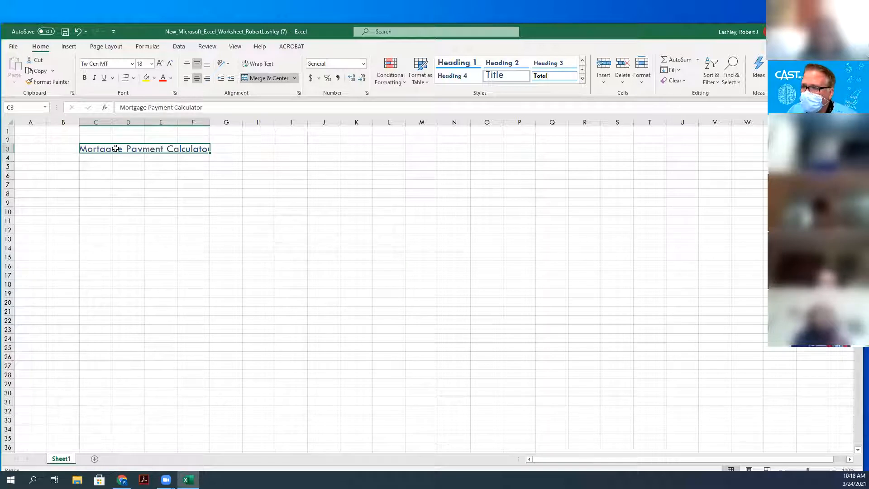
- Enter the label "Date" in cell C4 and right-align it
click(96, 157)
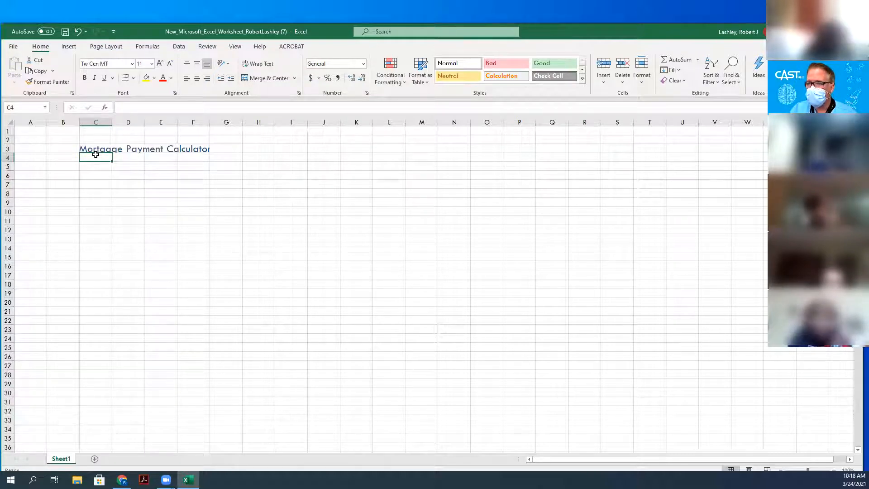
text(Date)
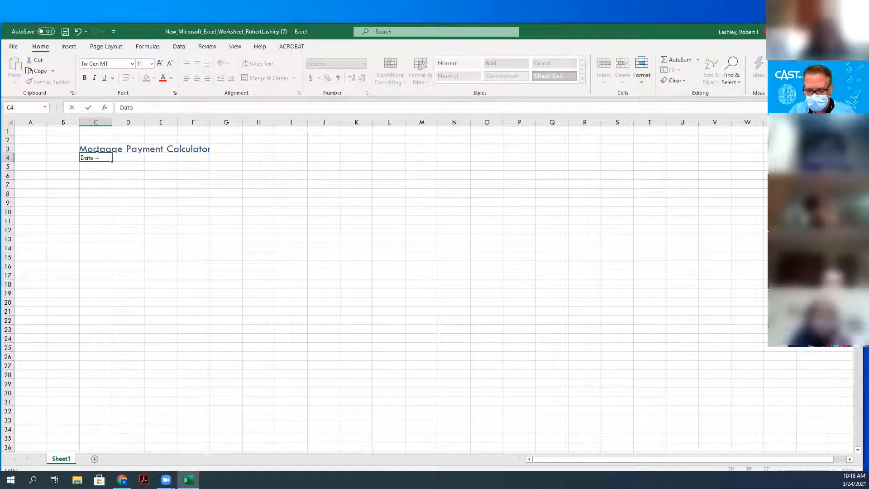
key(Return)
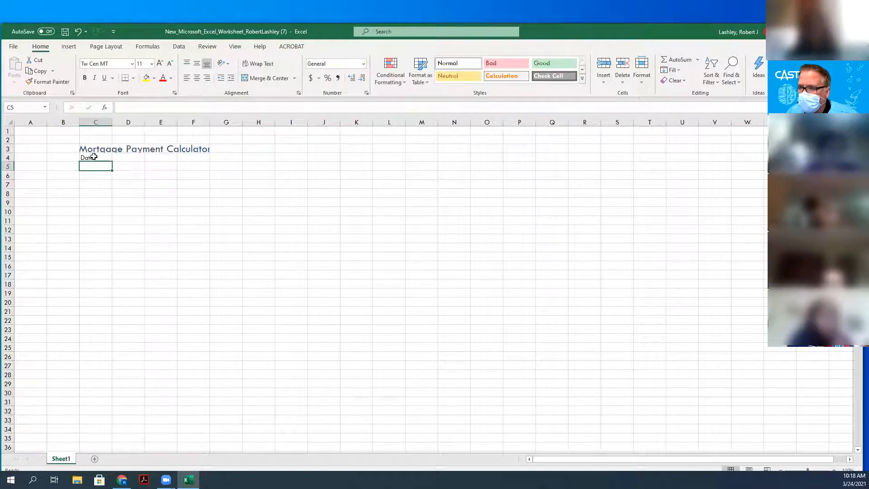
click(95, 157)
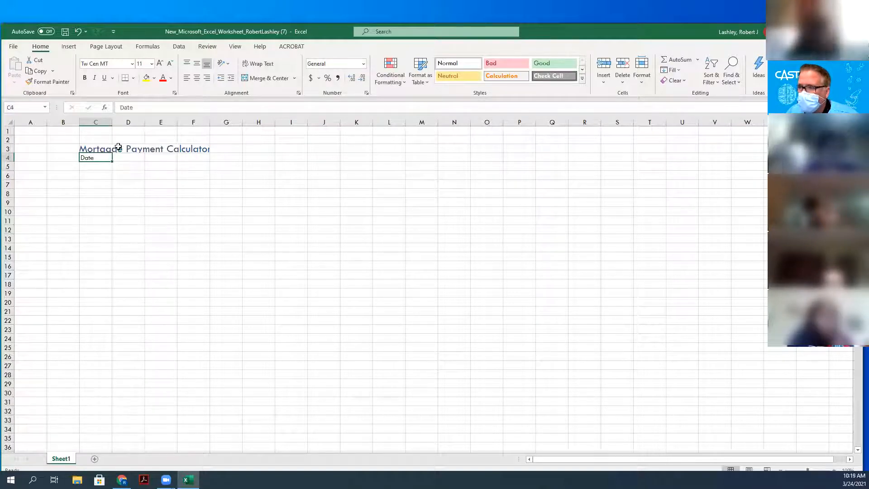
click(208, 78)
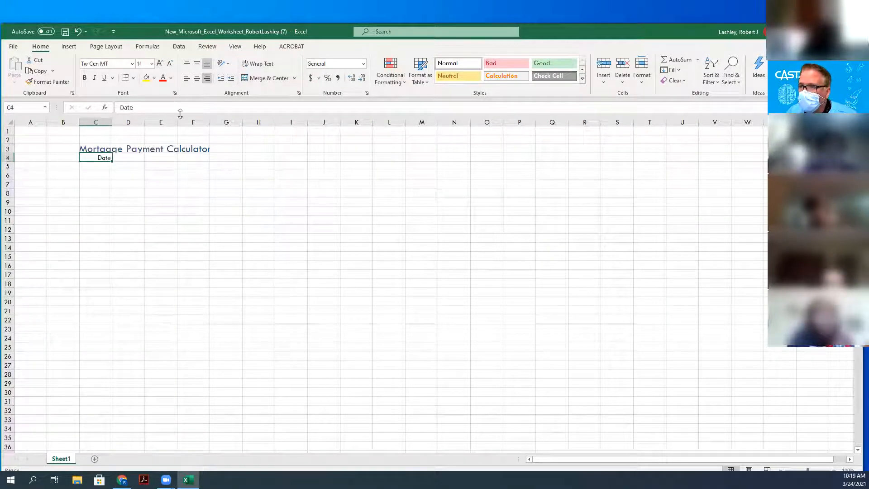
- Enter the formula =NOW() in cell D4 to insert the current date beside the Date label
click(131, 160)
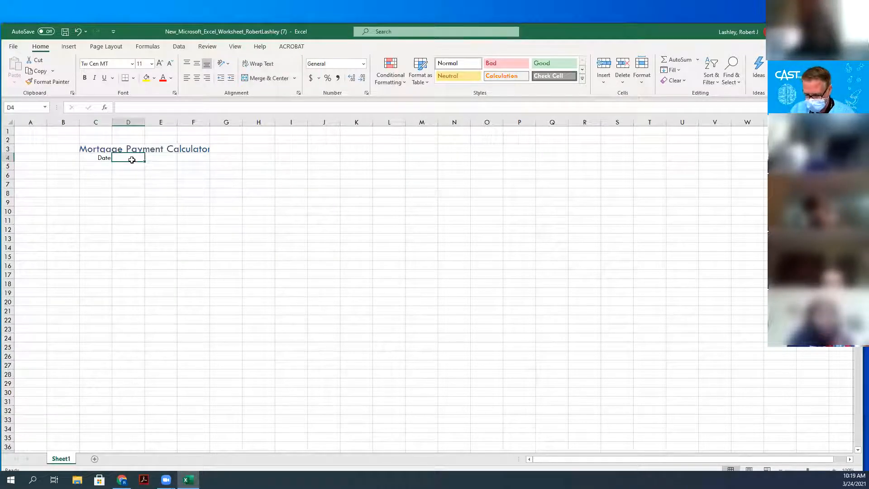
text(=Now)
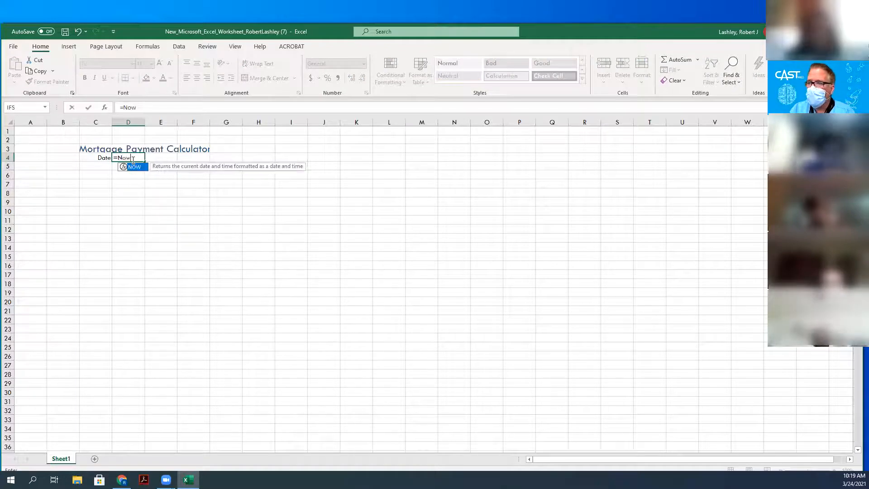
text(()
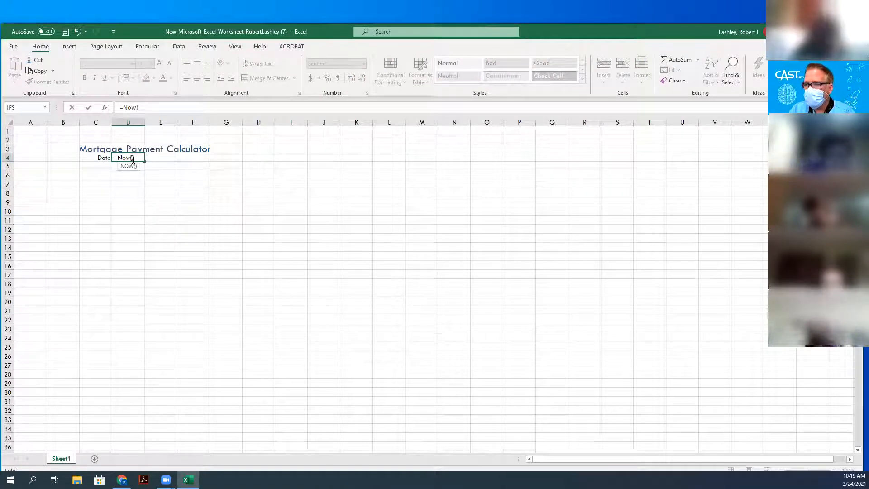
text())
key(Return)
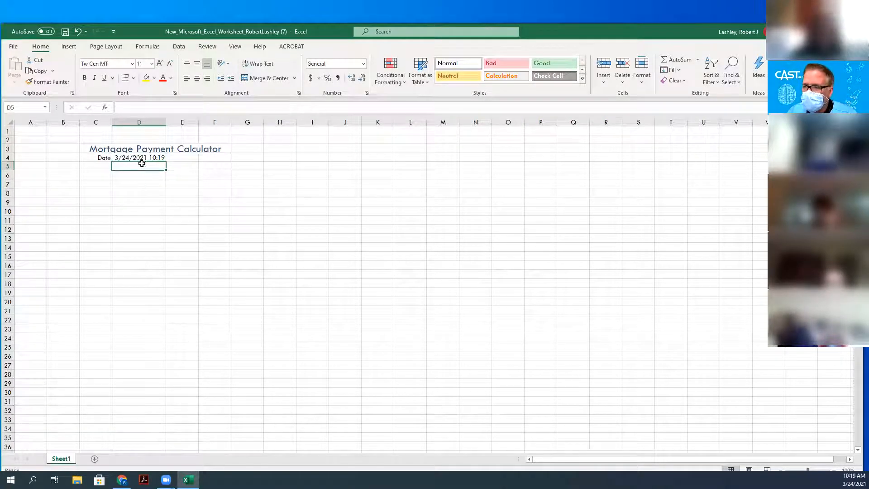
- Format the date in cell D4 with the 14-Mar-2012 date type
right_click(141, 156)
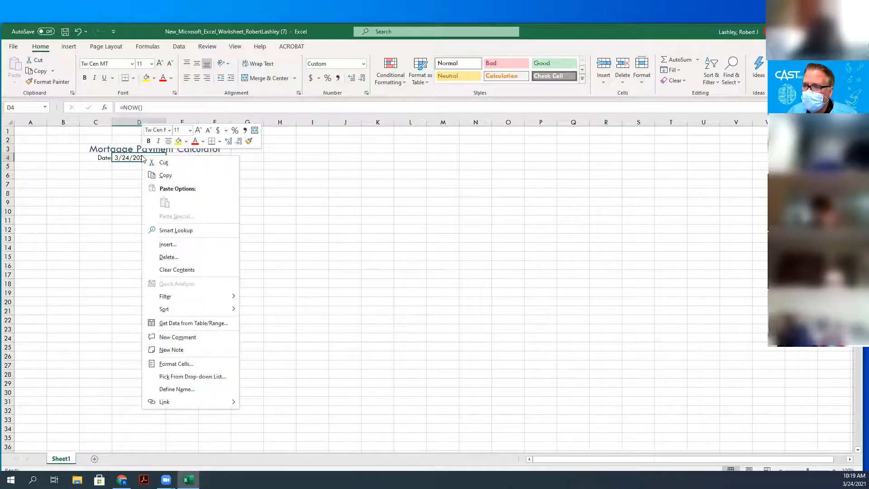
click(176, 364)
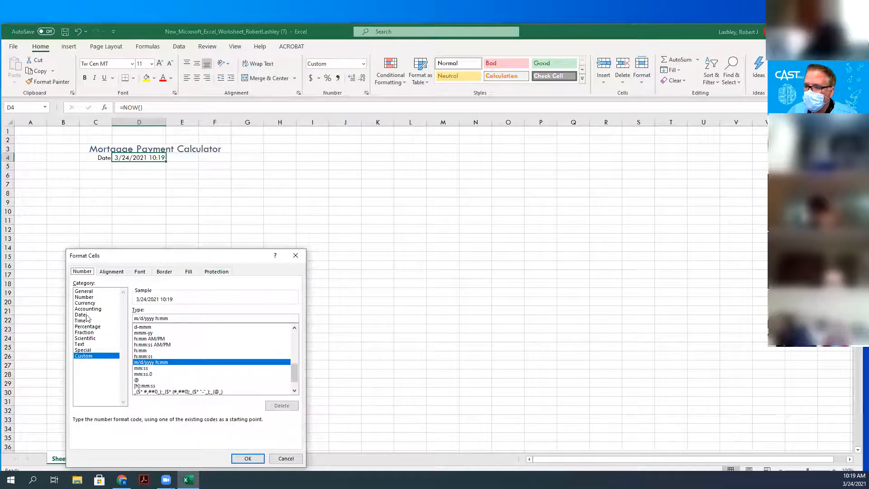
click(82, 314)
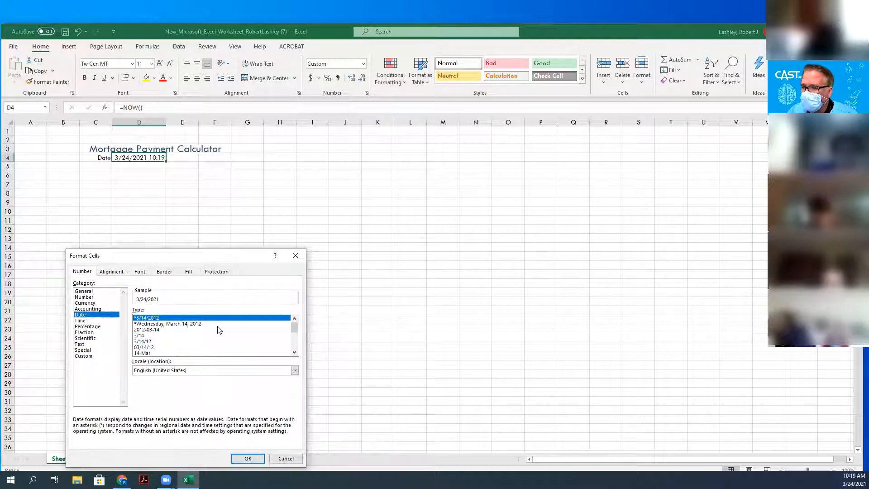
drag(294, 329, 295, 348)
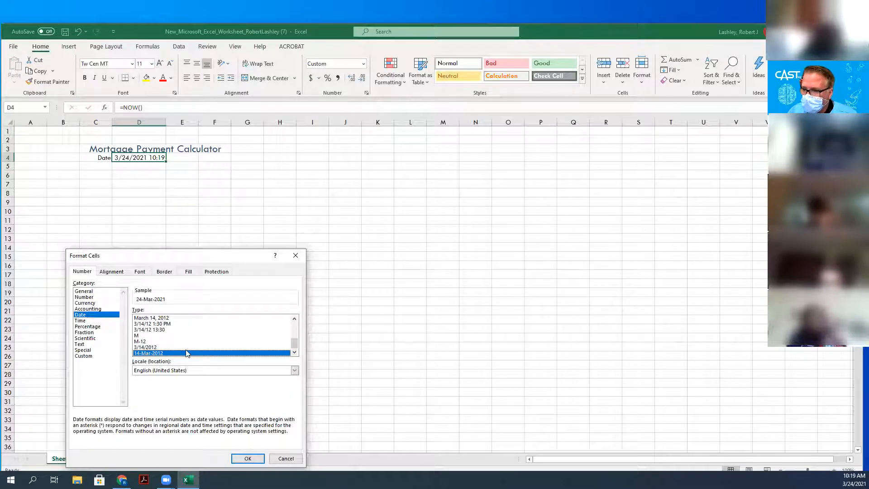
click(245, 458)
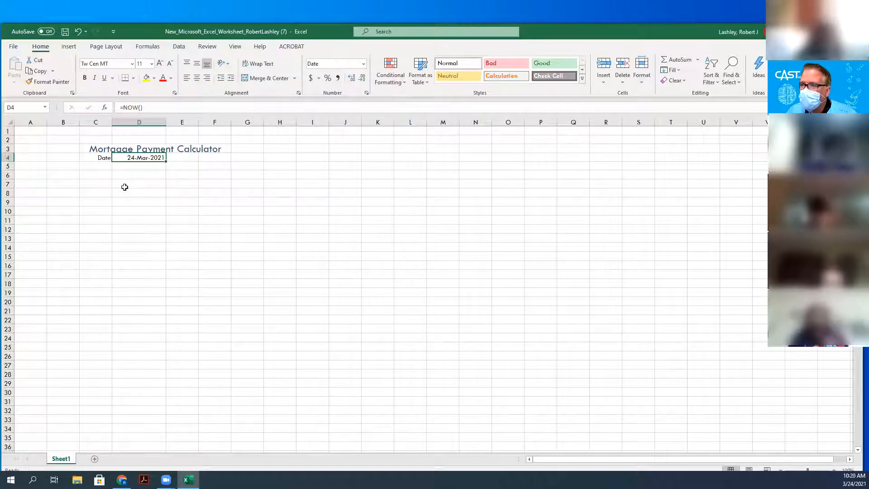
- Enter the row labels "Item", "Price", "Down Pymt." and "Loan Amount" in cells C5 through C8
click(98, 167)
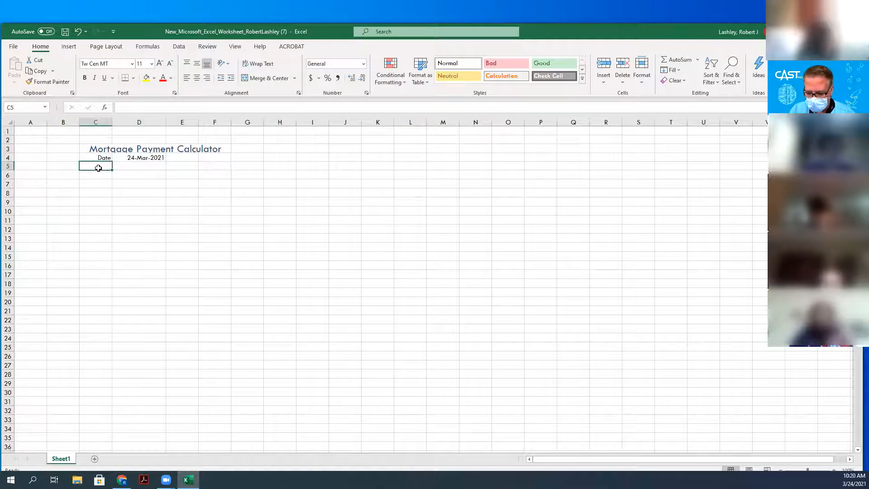
text(Item)
key(Return)
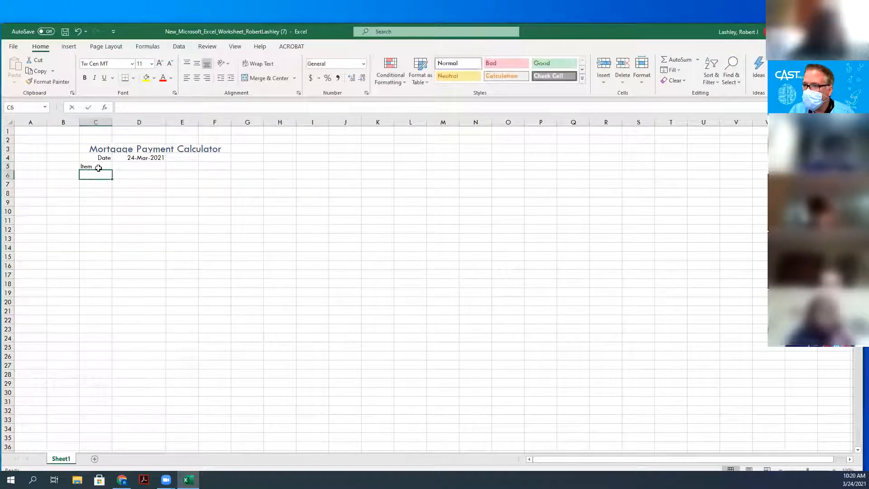
text(Price)
key(Return)
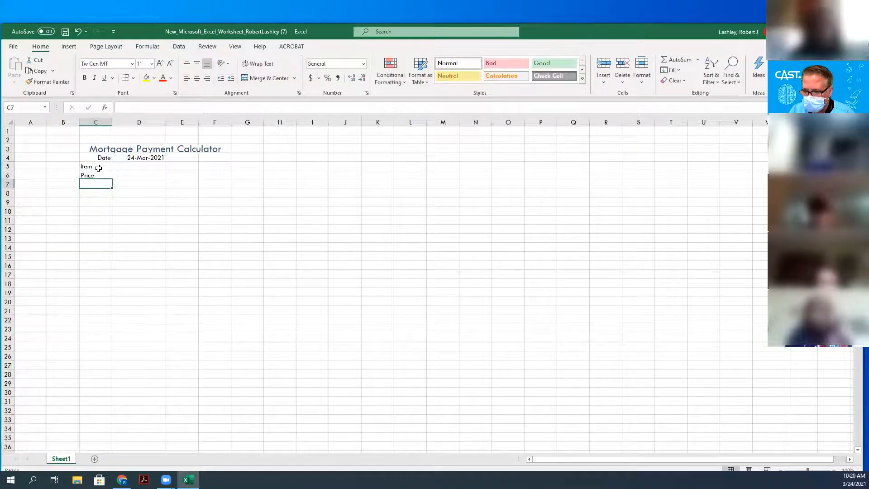
text(L)
key(BackSpace)
text(Down)
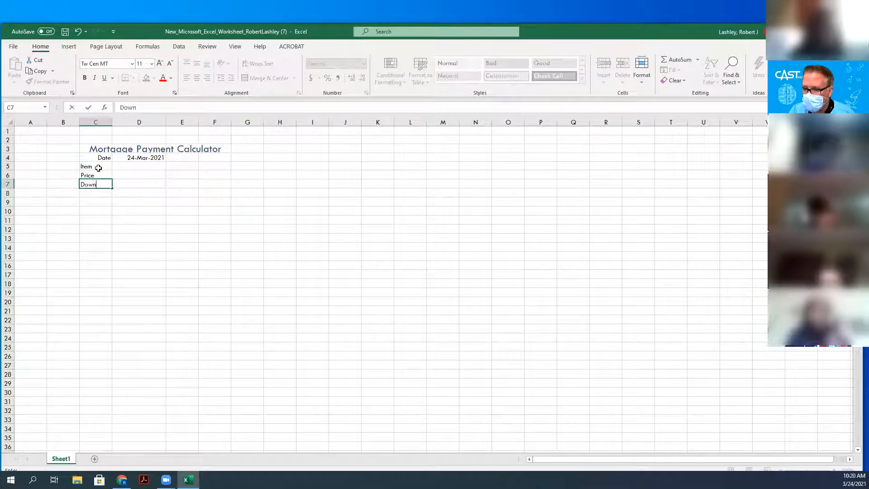
text( Pymt)
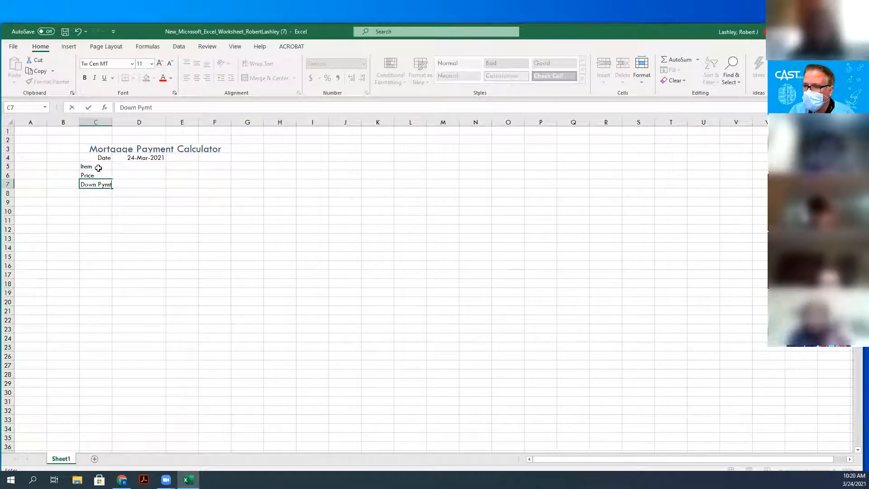
text(.)
key(Return)
text(L)
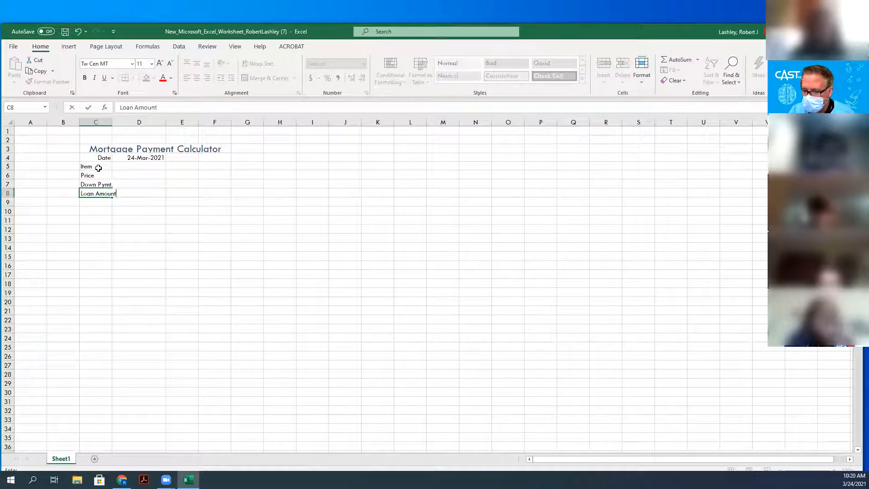
text(oan Amount)
- Enter the labels "Rate" in cell E4 and "Term" in cell E5
key(Right)
key(Right)
key(Up)
key(Up)
key(Up)
key(Up)
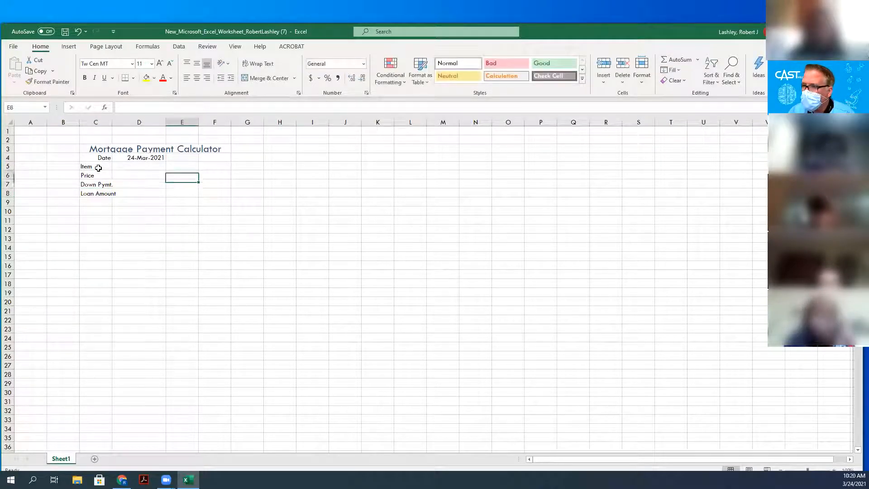
text(Rate)
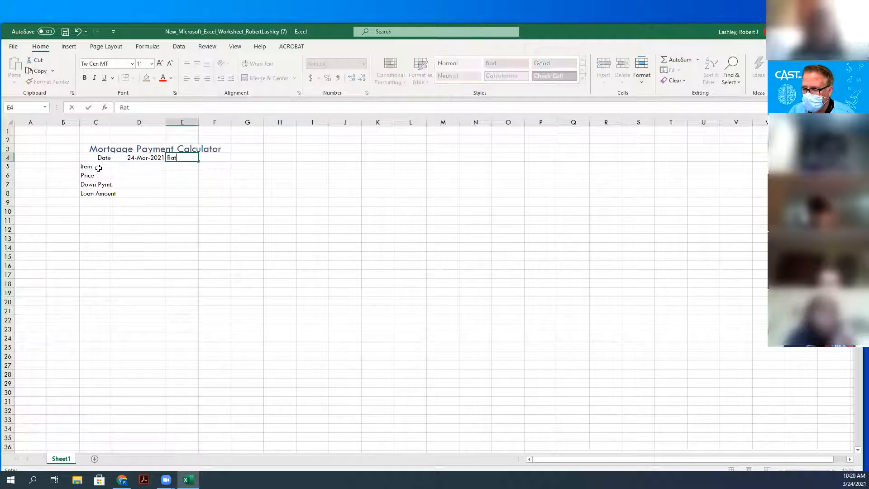
key(Return)
text(Term)
key(Return)
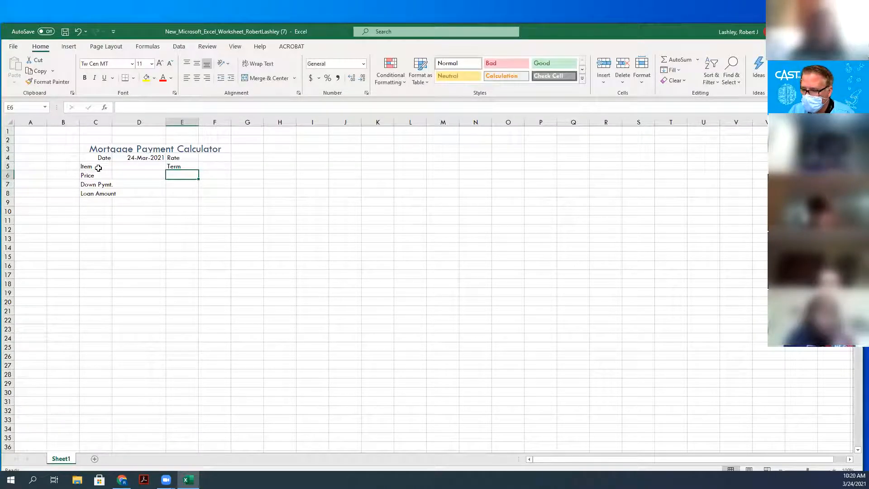
- Enter the labels "Monthly Payment", "Total Interest" and "Total Cost" in cells E6 through E8
text(Monthly Payment)
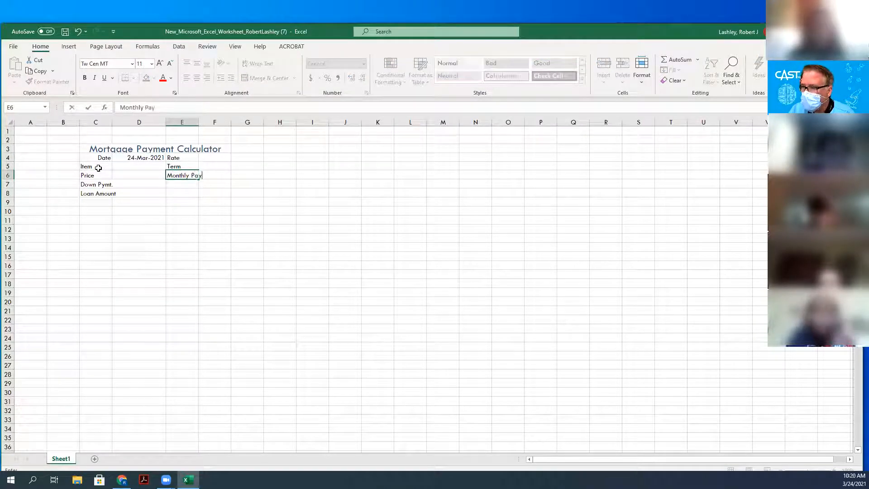
key(Return)
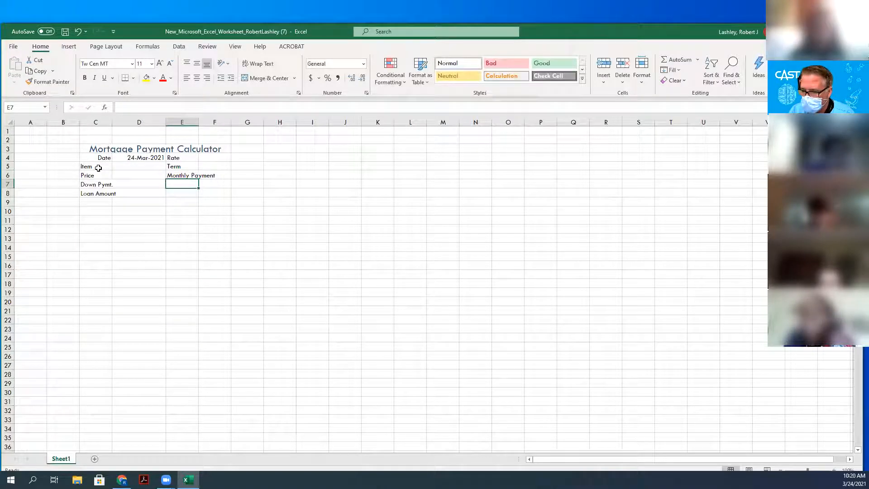
text(Total i)
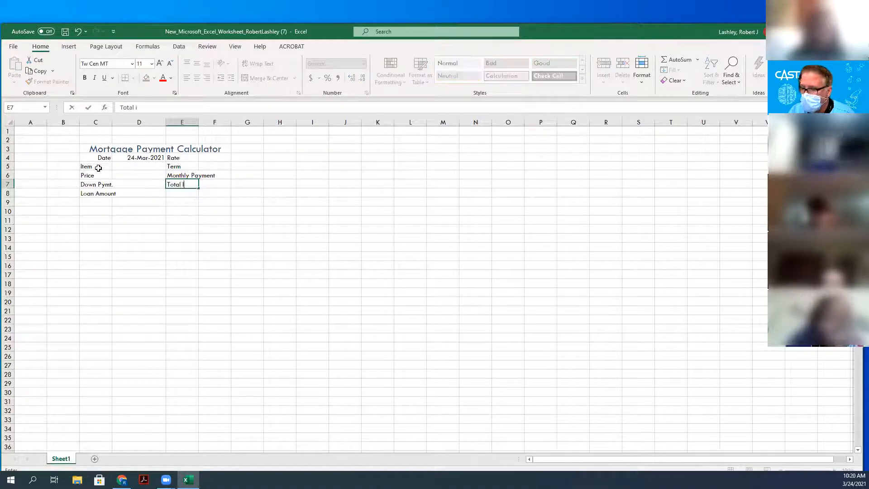
text(nterest)
key(Return)
text(T)
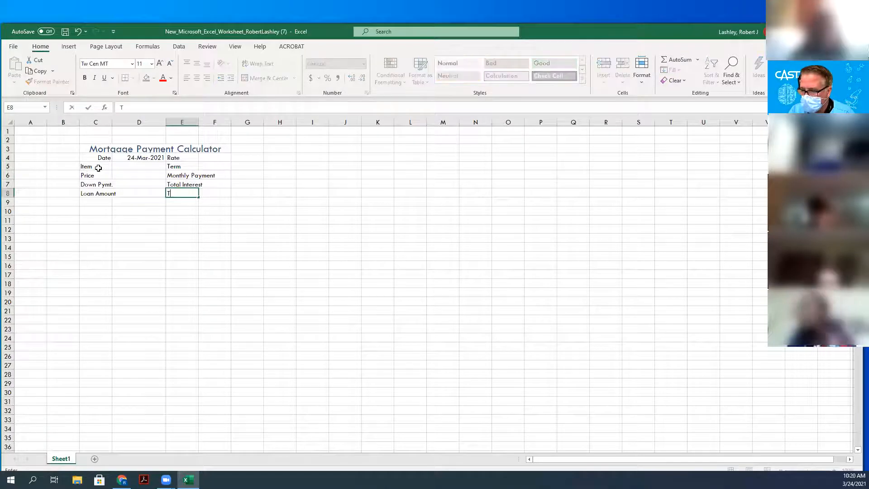
text(otal Cost)
key(Return)
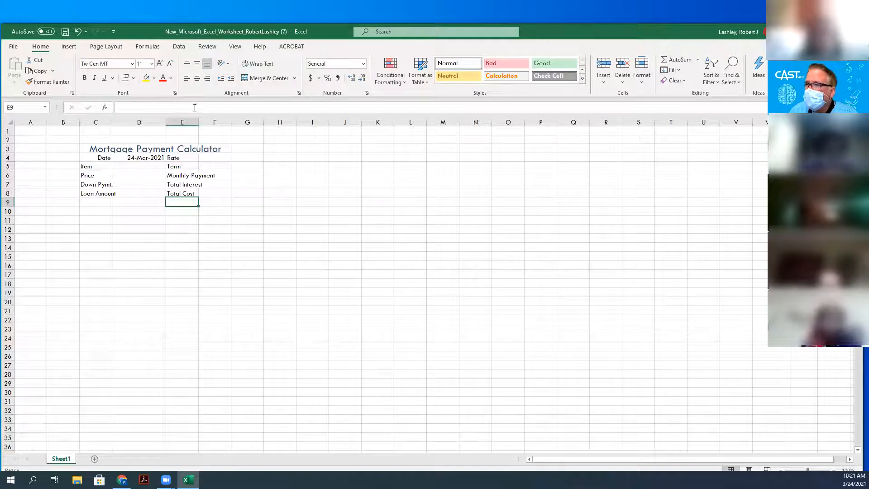
- Review the available workbook themes and the position of the Droplet theme without applying a different one
click(117, 47)
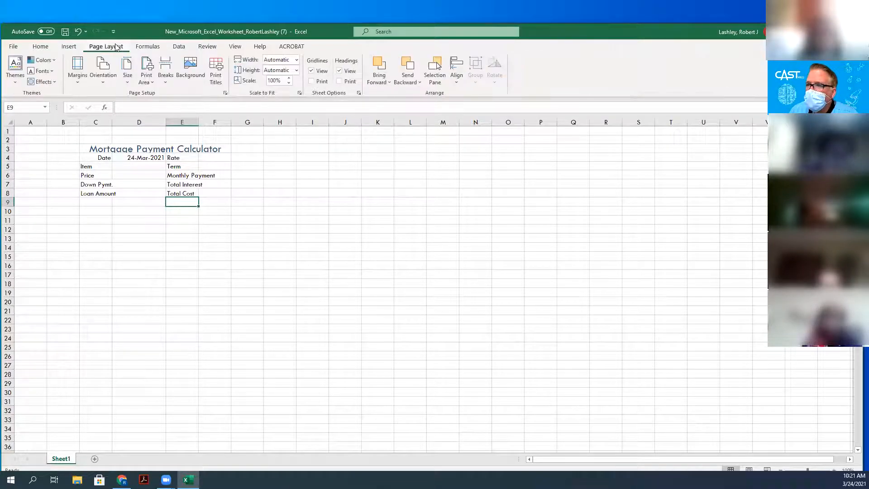
click(16, 83)
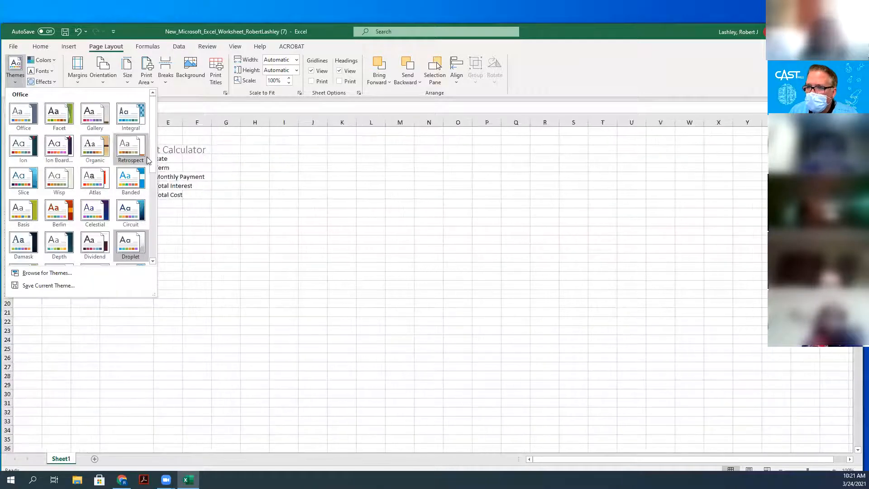
scroll(152, 211, down, 3)
scroll(152, 211, down, 3)
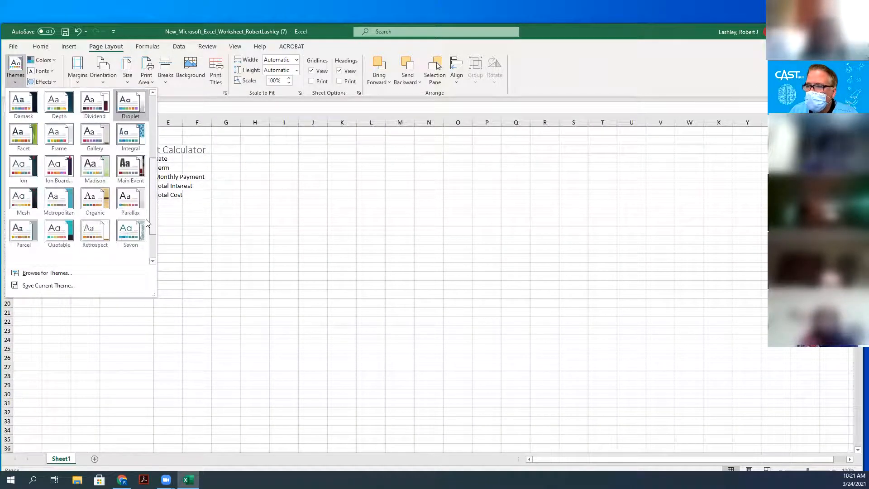
scroll(145, 241, up, 2)
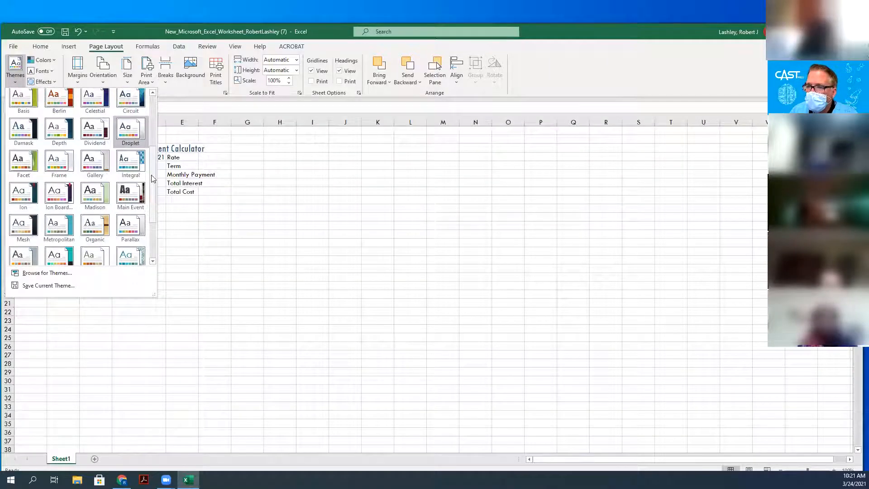
scroll(153, 178, up, 2)
scroll(154, 172, up, 4)
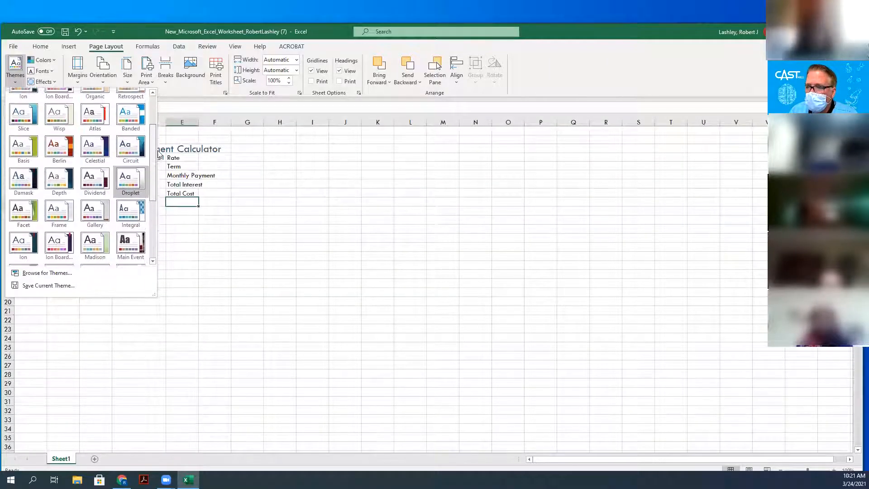
scroll(153, 156, down, 1)
scroll(153, 156, down, 3)
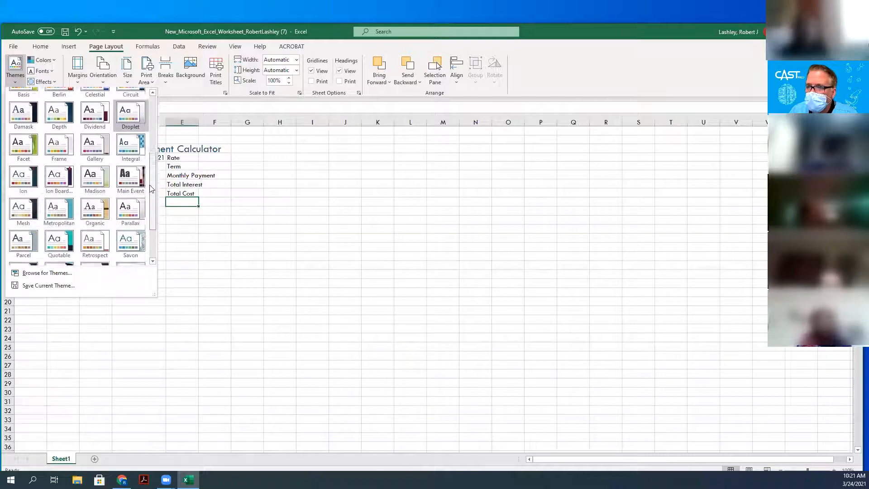
click(260, 285)
click(11, 85)
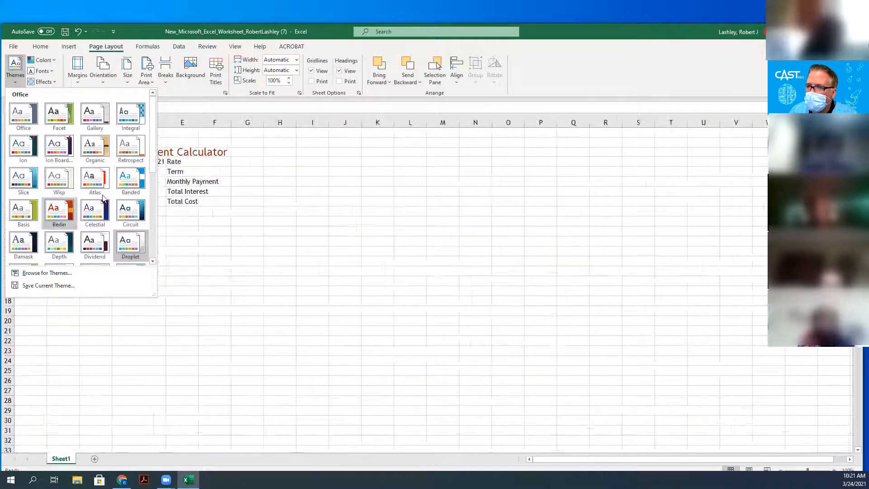
click(233, 234)
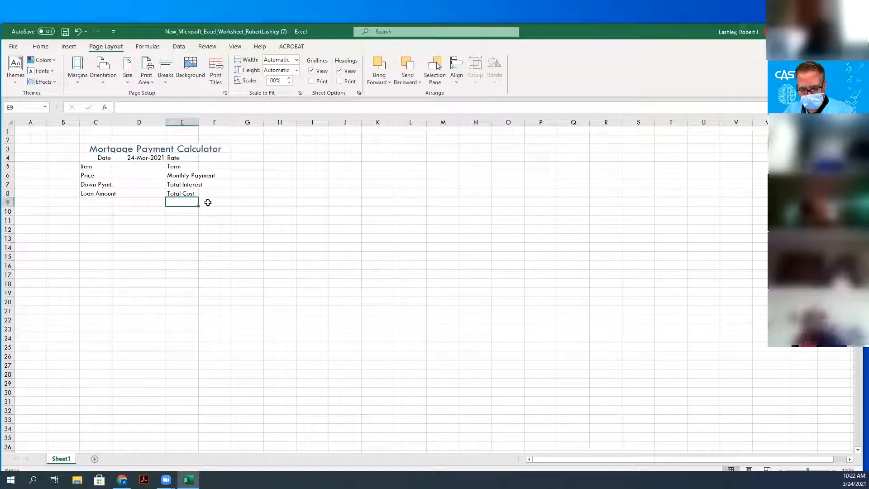
- Check which cell style the merged title in C3:F3 uses among the available cell styles
click(136, 149)
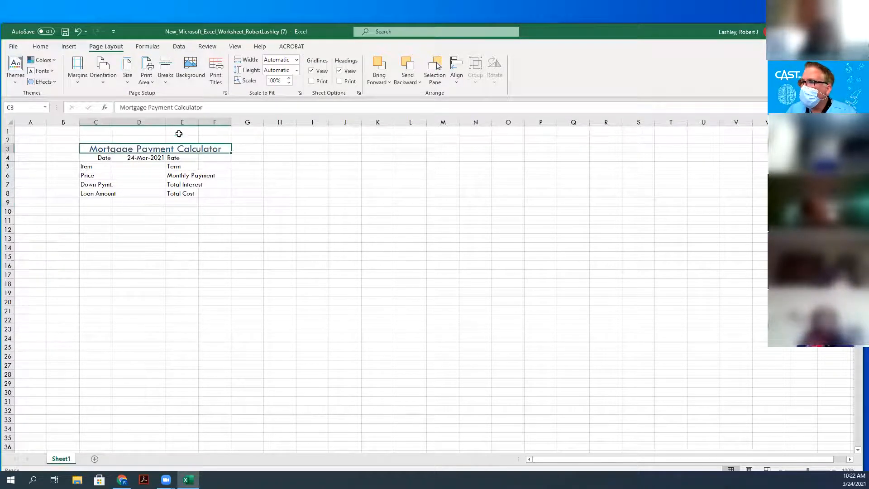
click(41, 47)
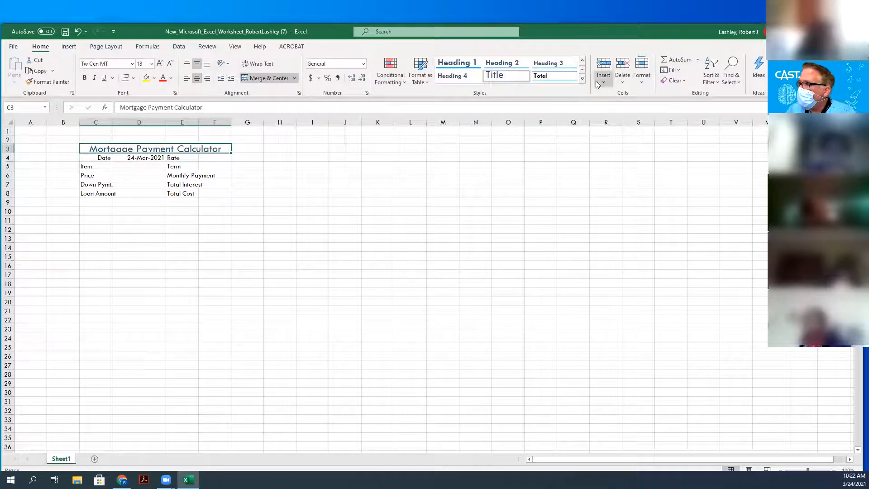
click(583, 81)
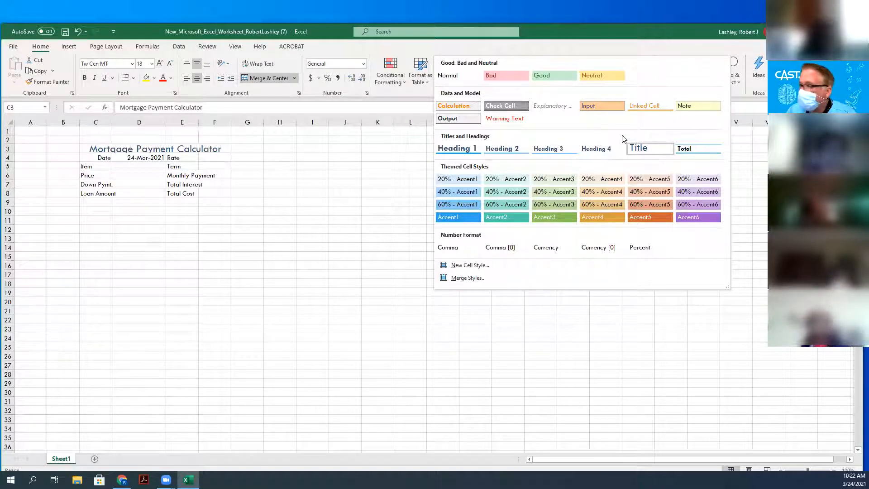
click(337, 211)
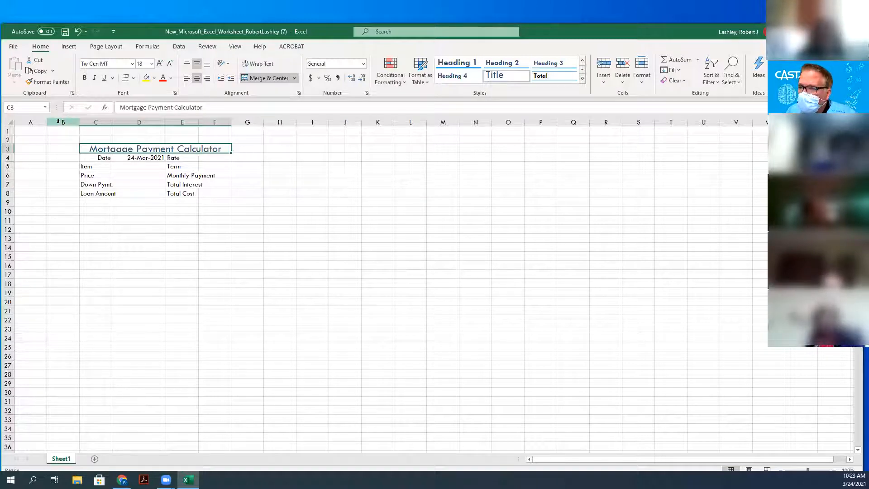
- Narrow columns A and B together to a column width of 0.85
drag(31, 122, 58, 121)
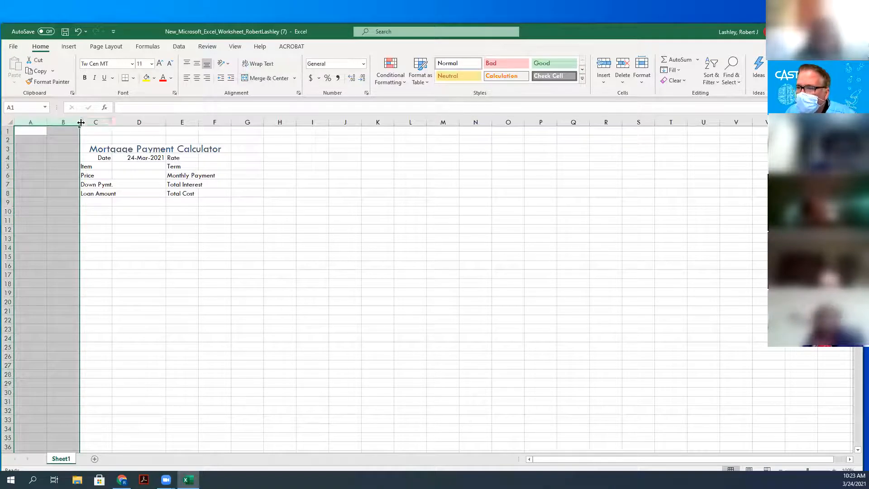
drag(80, 122, 51, 122)
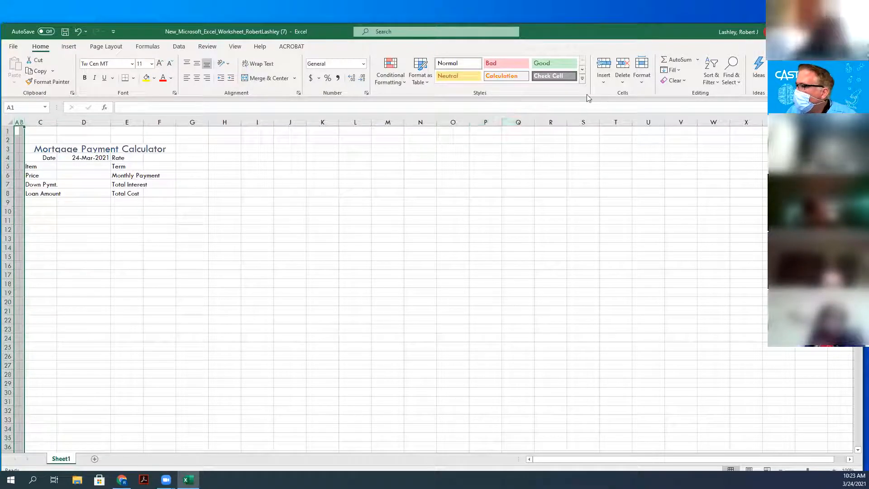
click(642, 82)
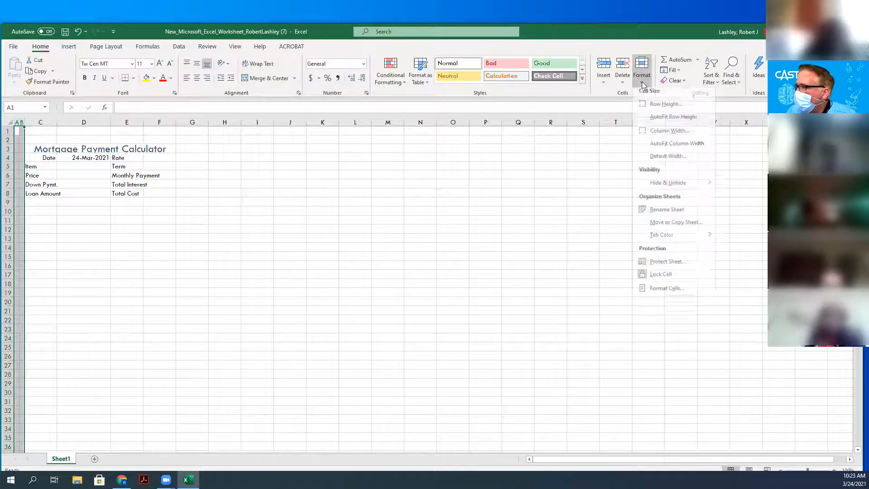
click(669, 135)
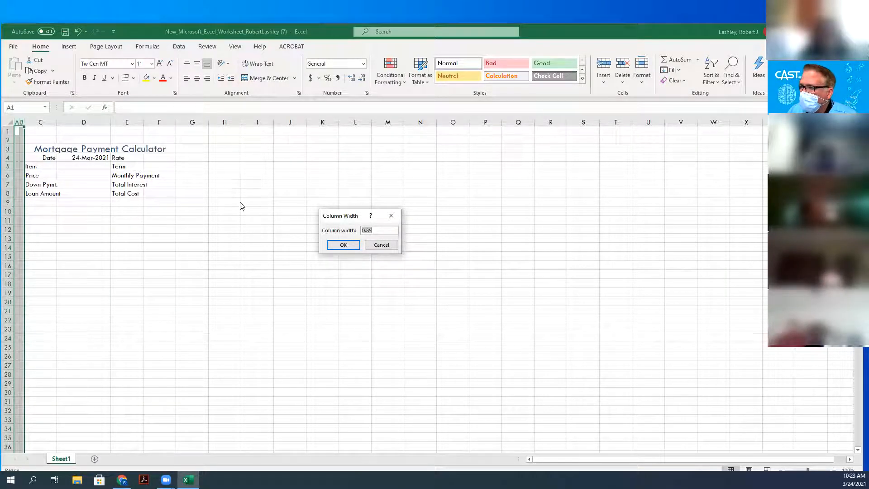
click(342, 245)
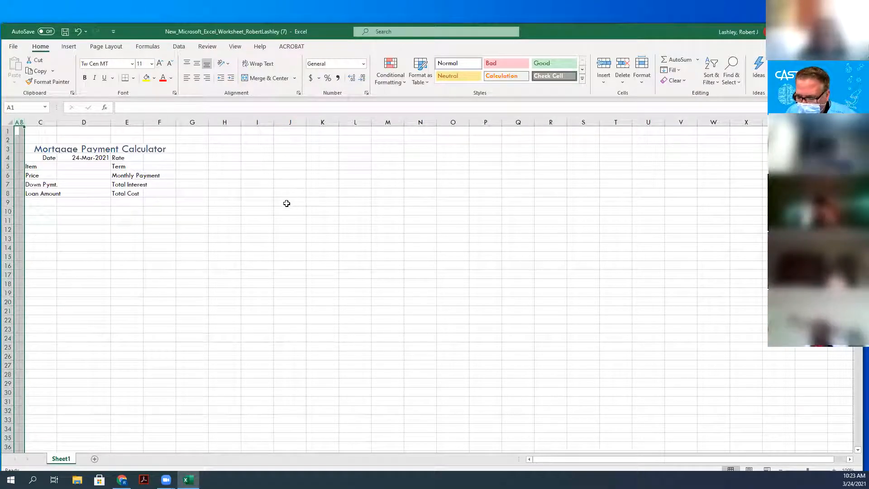
- Widen column C to fit the "Loan Amount" label and give columns D through F one equal, wider width
click(51, 123)
drag(57, 122, 70, 123)
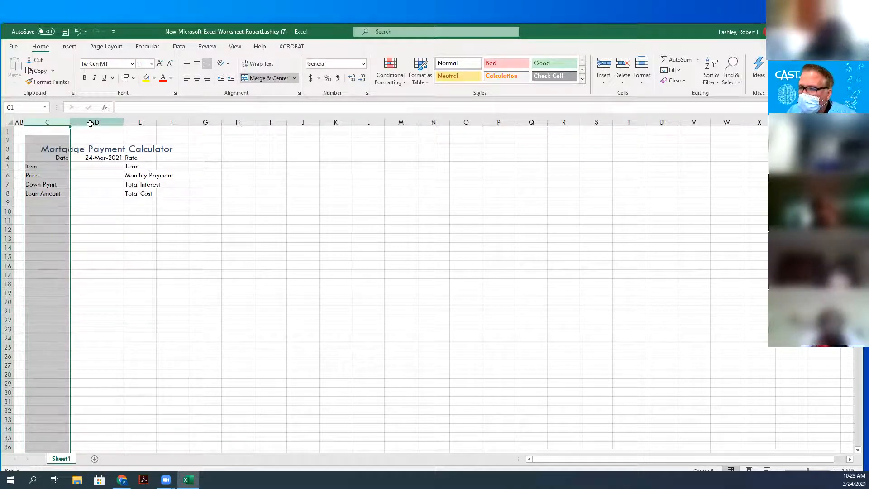
drag(91, 122, 166, 126)
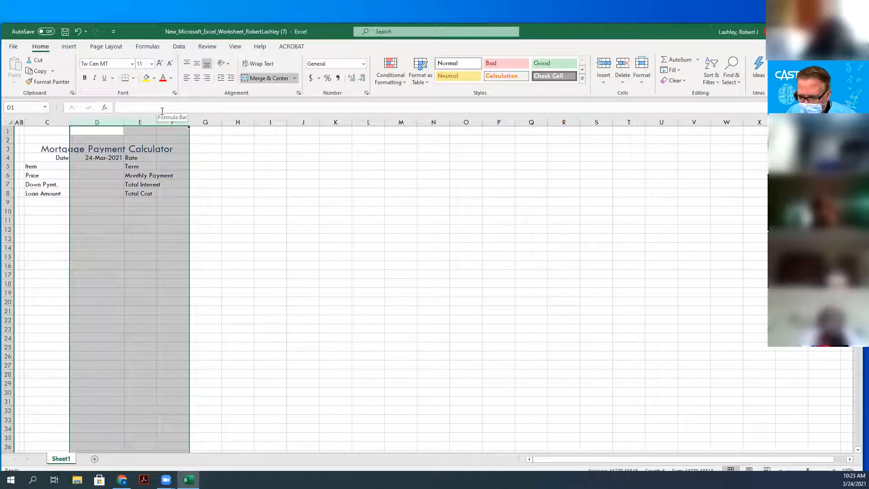
drag(189, 122, 217, 121)
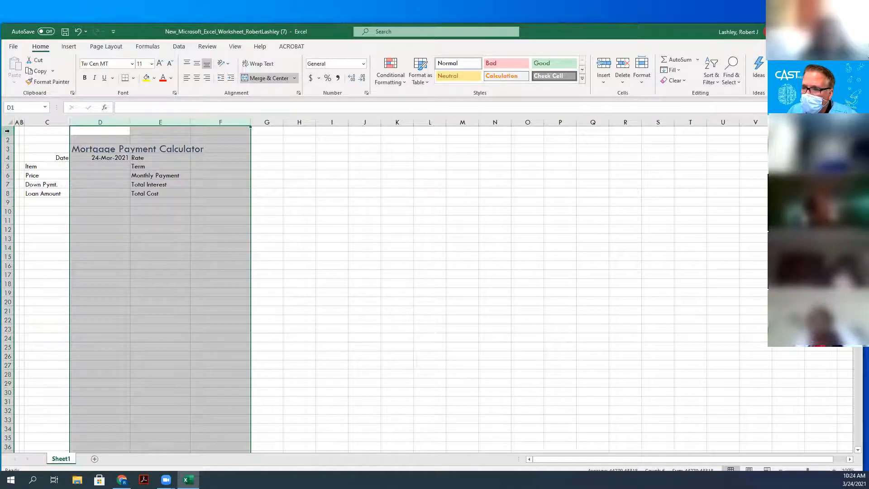
- Reduce the height of rows 1 and 2 to 8.25 and make D5 the active cell
drag(10, 132, 8, 139)
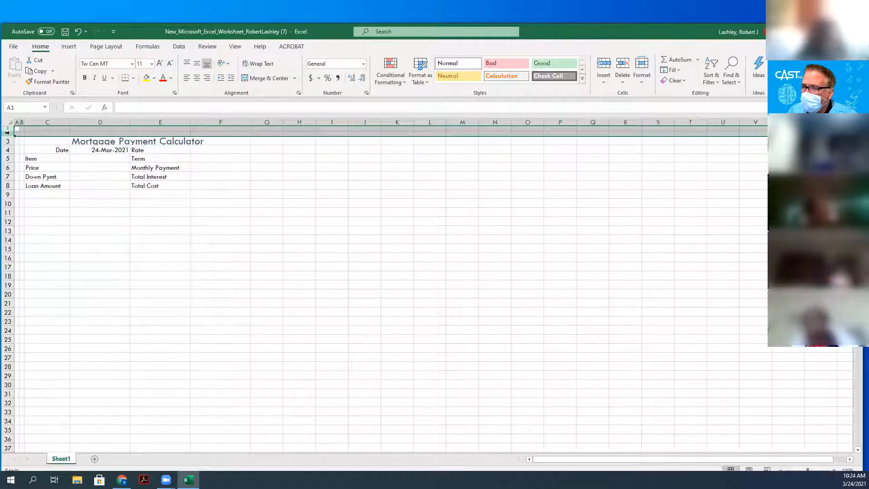
click(641, 88)
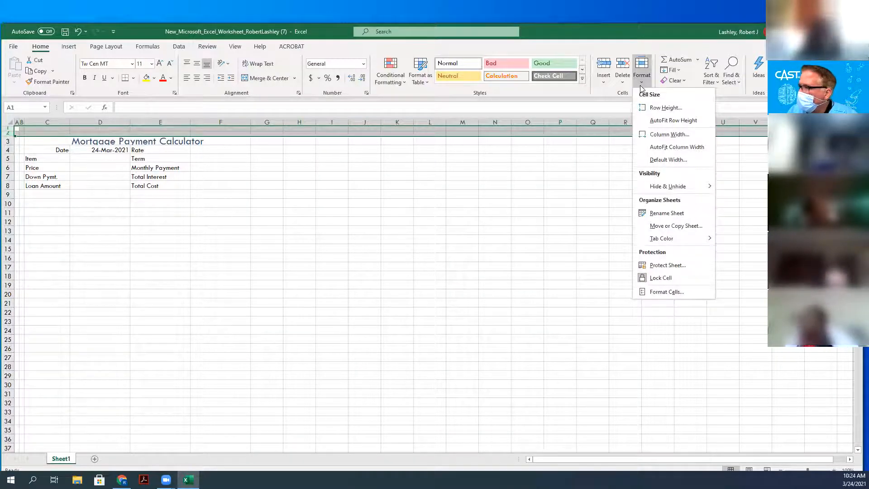
click(662, 107)
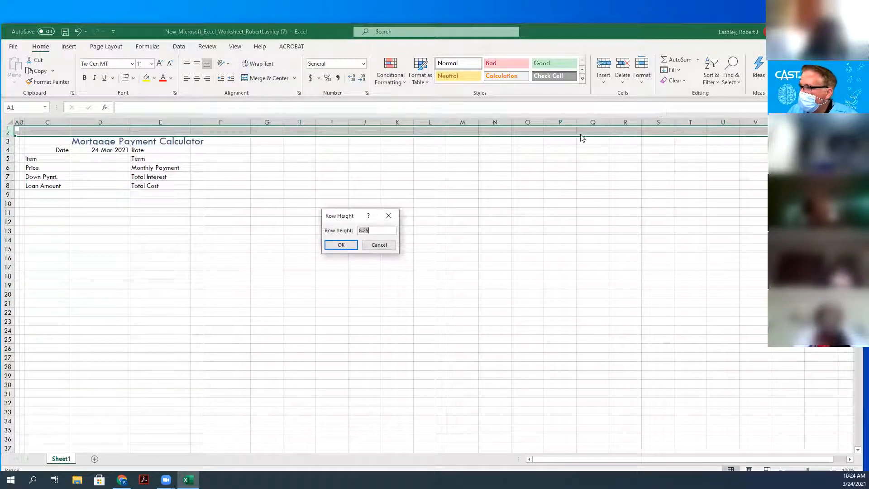
click(349, 245)
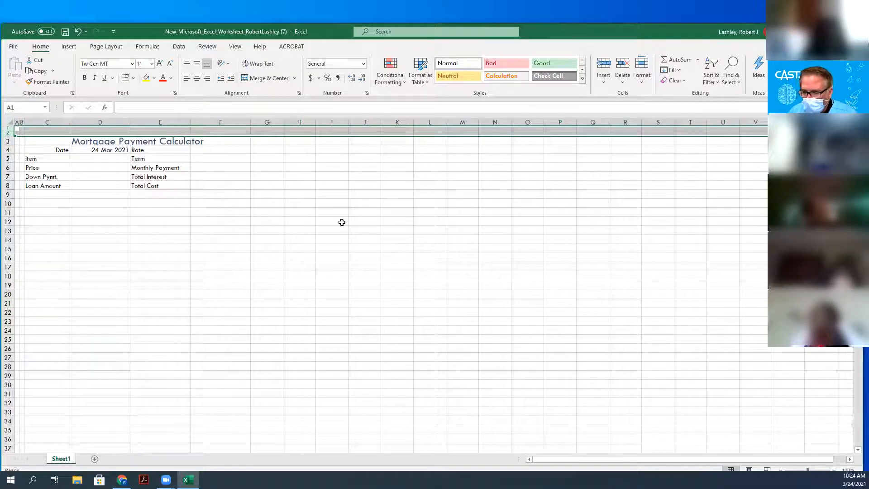
drag(100, 158, 140, 158)
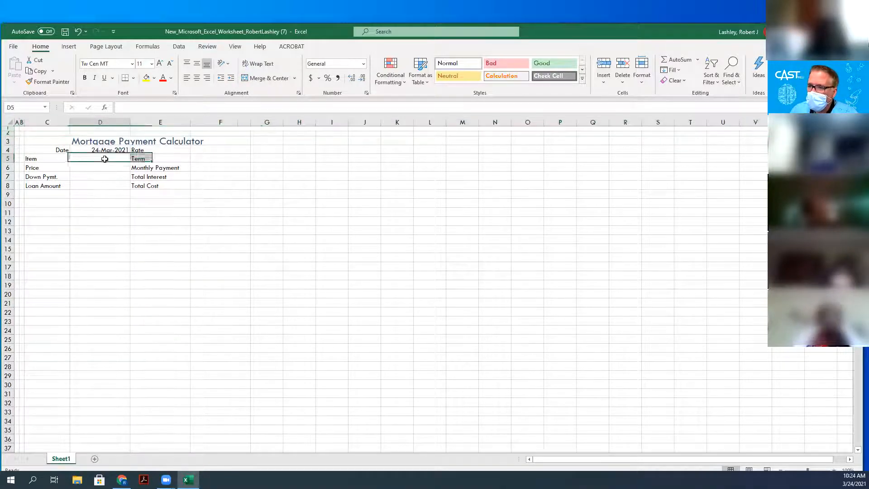
click(105, 158)
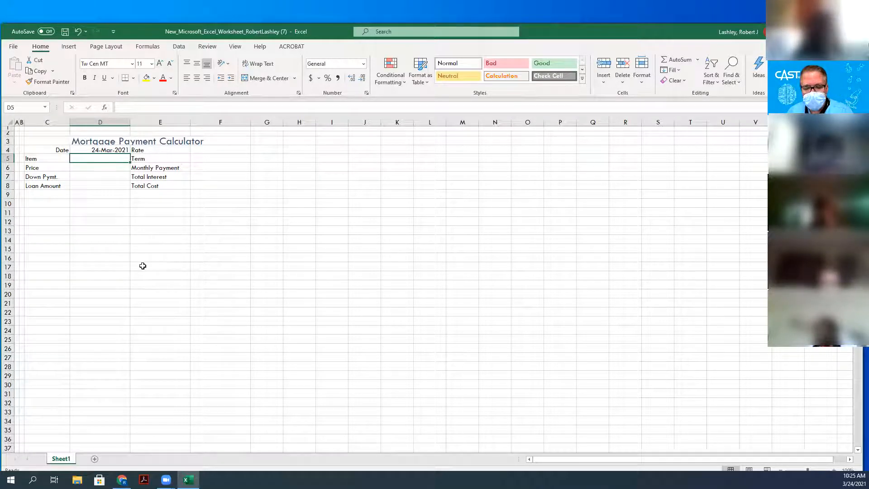
- Rename the worksheet Sheet1 as "Mortgage Payment Calculator"
double_click(62, 459)
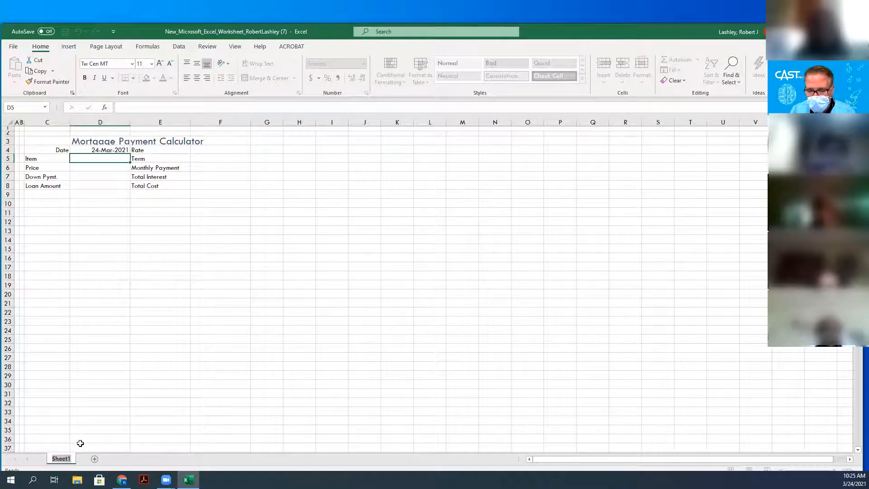
text(Mort)
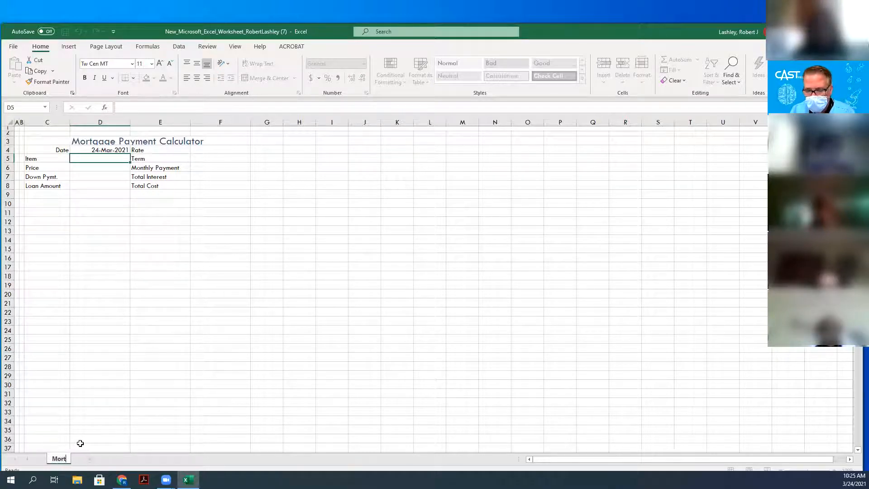
text(gage Payment Calculator)
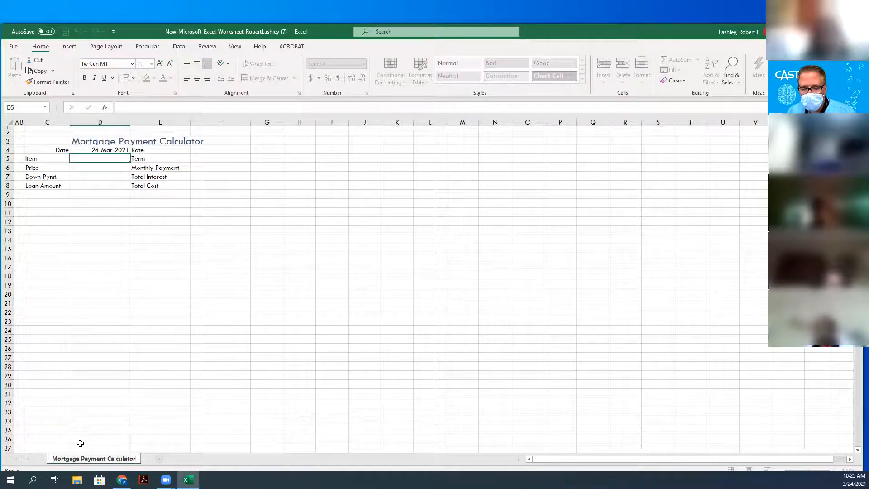
key(Return)
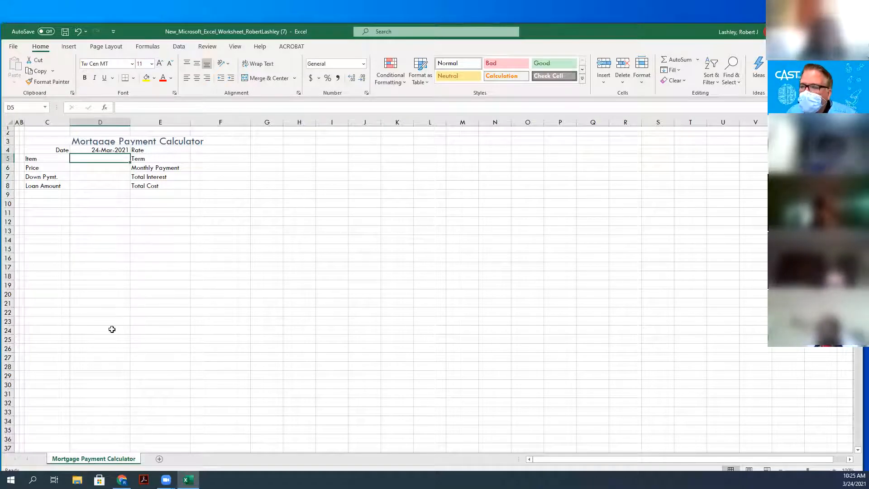
- Start saving the workbook under a new name and choose the Documents folder on this PC as its location
click(14, 46)
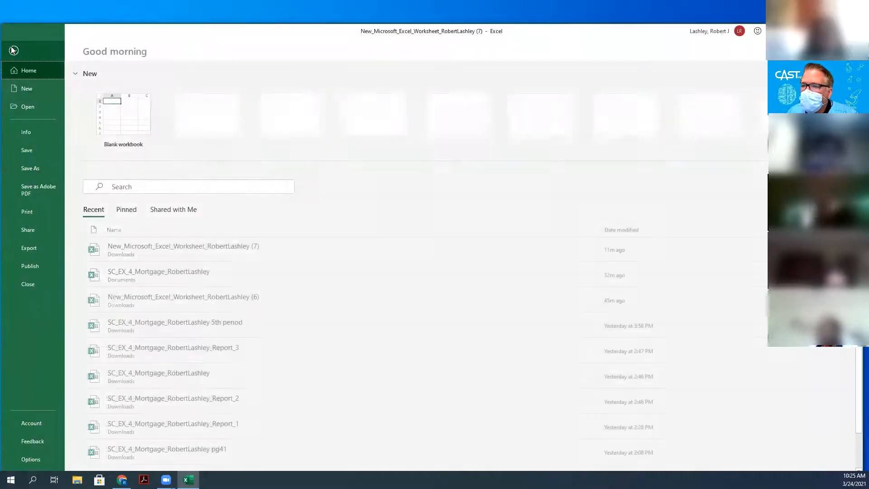
click(31, 170)
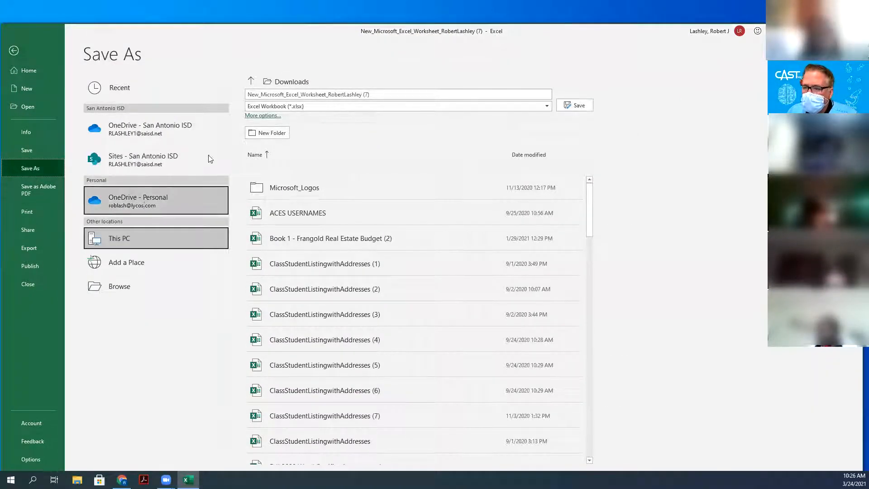
click(252, 81)
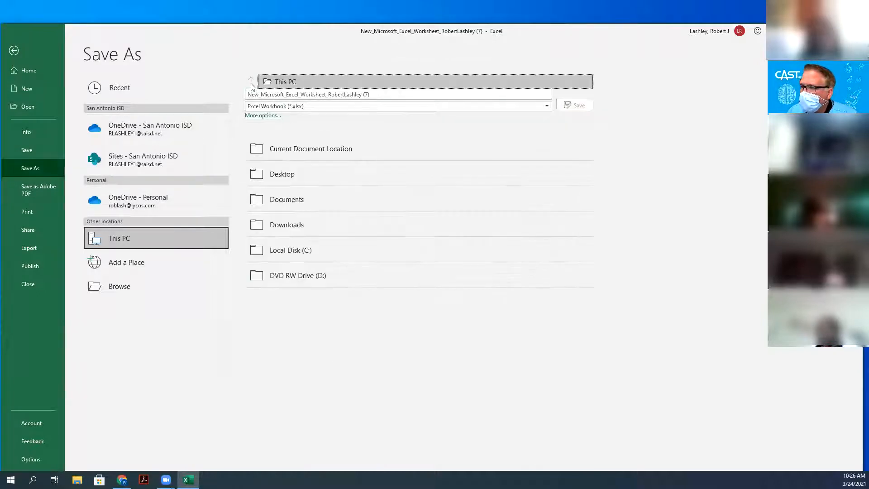
click(274, 205)
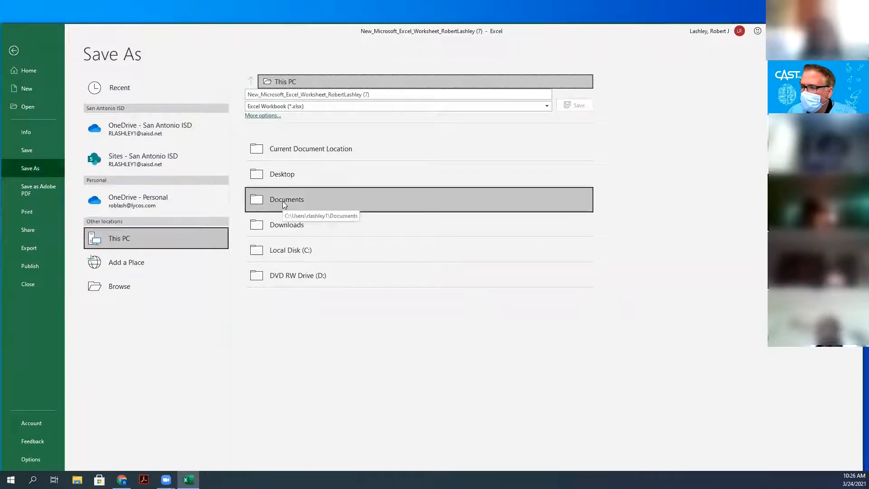
click(290, 203)
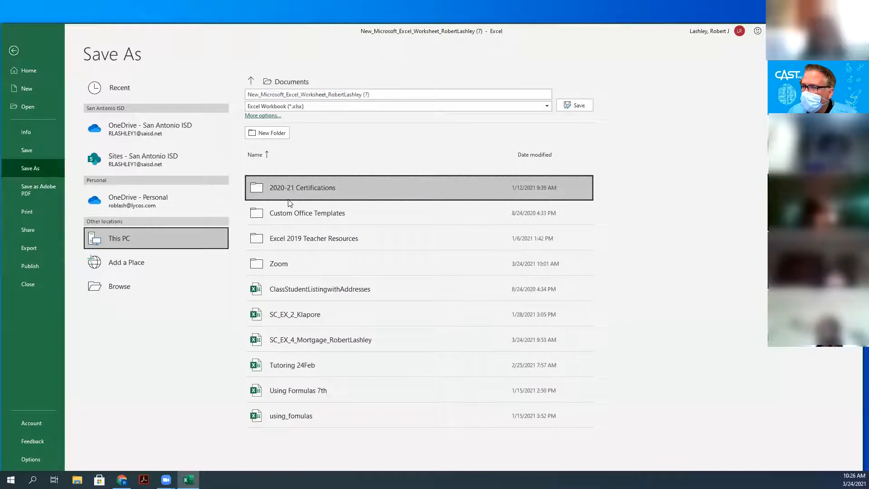
- Name the workbook "SC_EX_4_Mortgage_" followed by the author's name without the trailing "(7)", and save it over the existing file
click(248, 93)
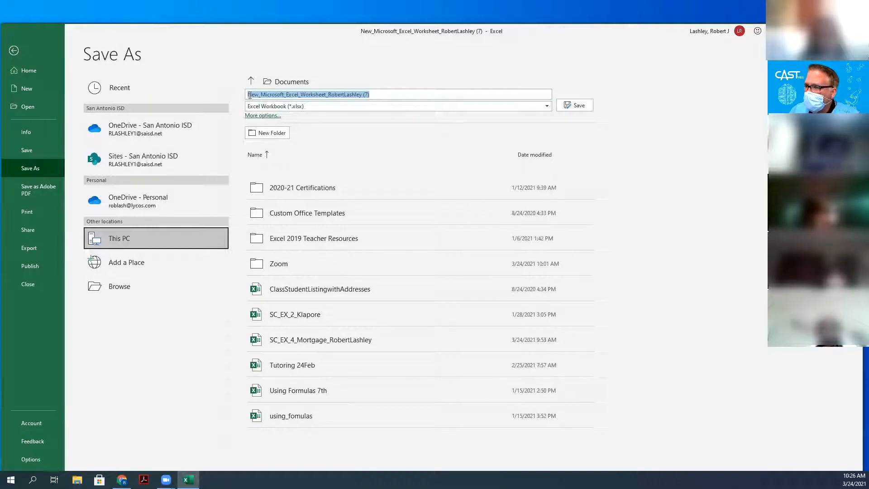
click(250, 95)
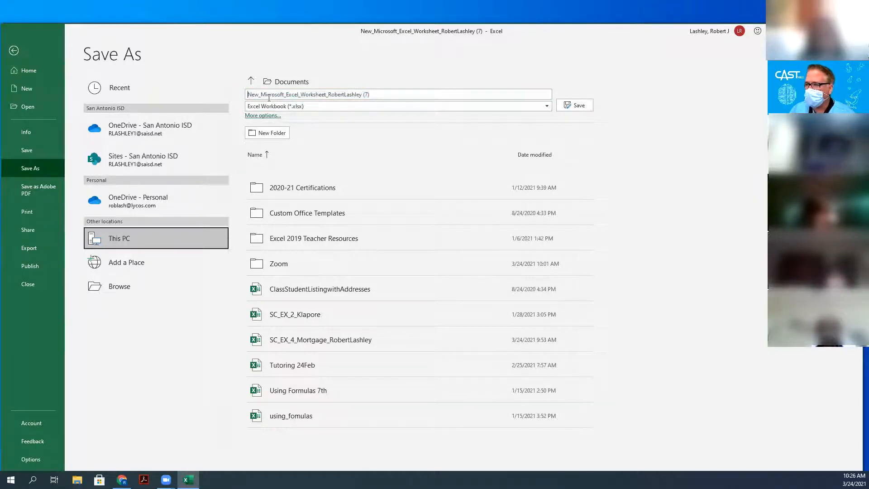
key(Delete)
key(Delete)
key(Delete)
key(Delete)
key(Delete)
key(Delete)
key(Delete)
key(Delete)
key(Delete)
key(Delete)
key(Delete)
key(Delete)
key(Delete)
key(Delete)
key(Delete)
key(Delete)
key(Delete)
key(Delete)
key(Delete)
key(Delete)
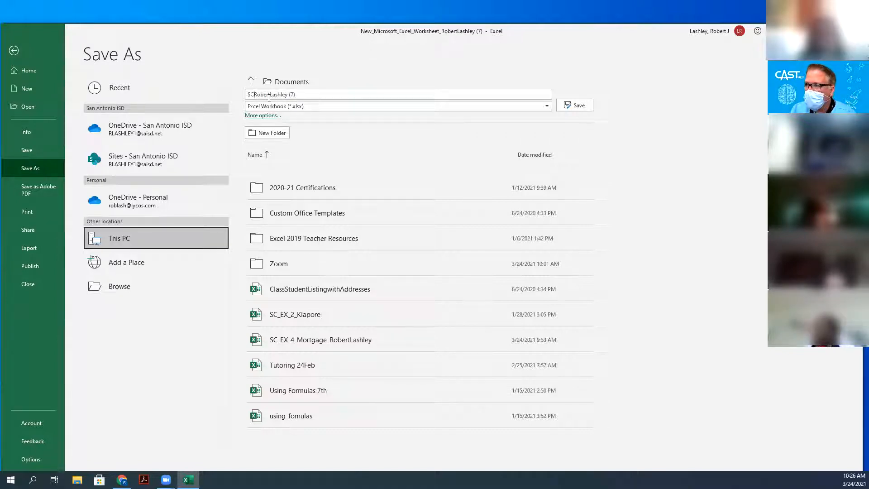
text(E)
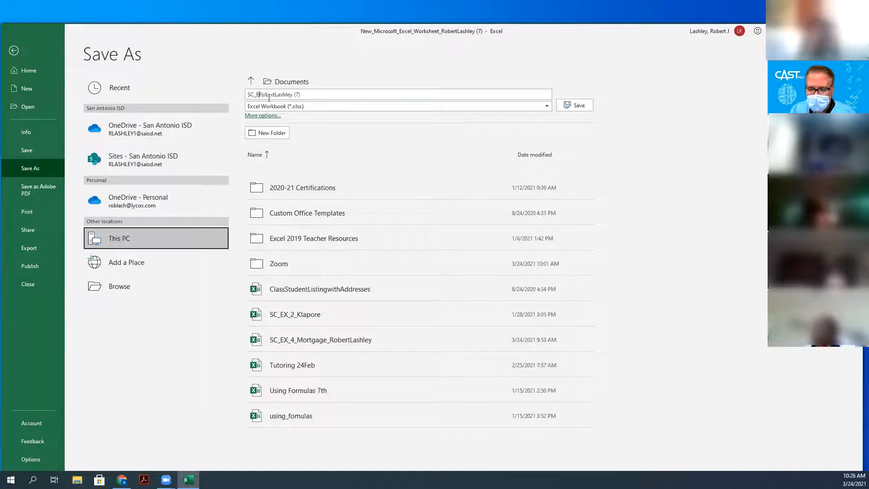
text(X_)
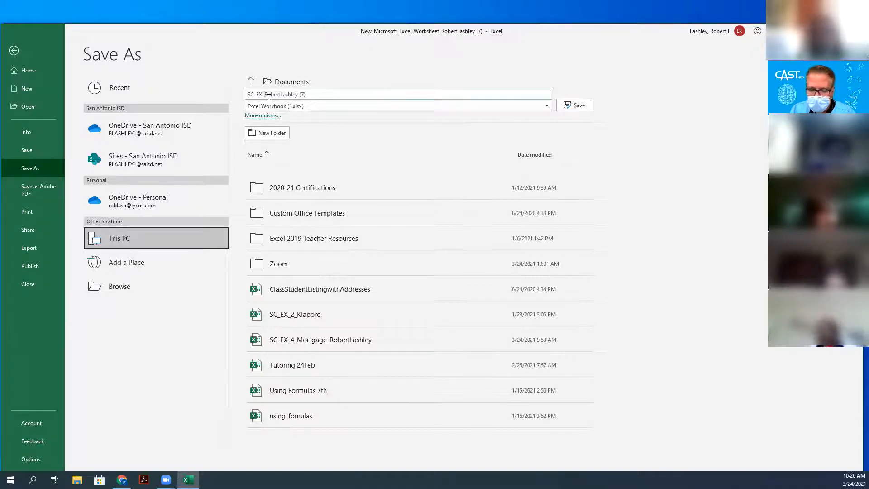
text(4_Mo)
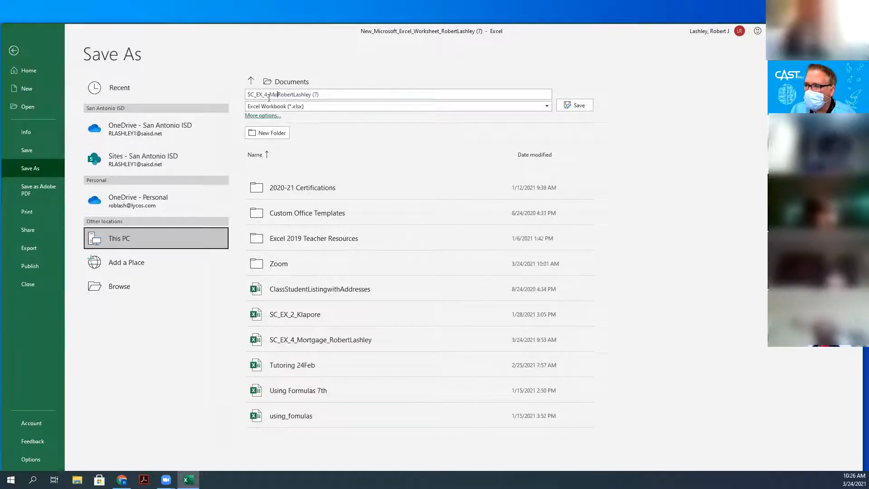
text(rtgage)
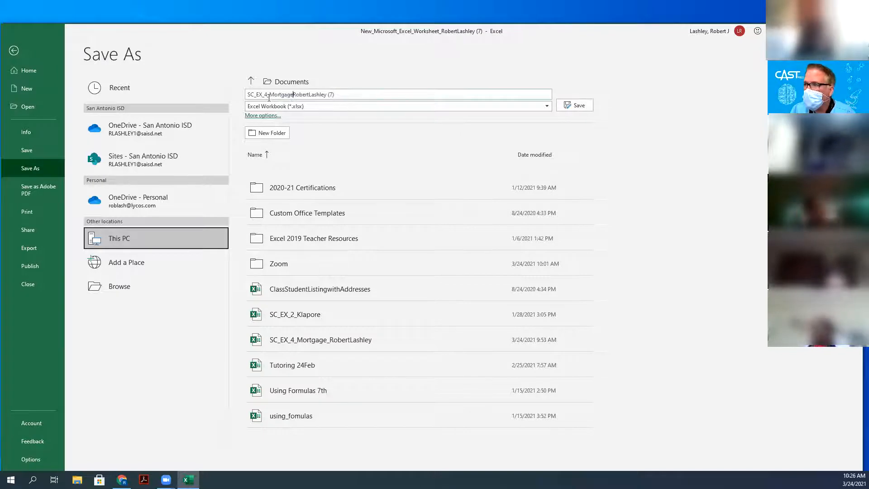
text(_)
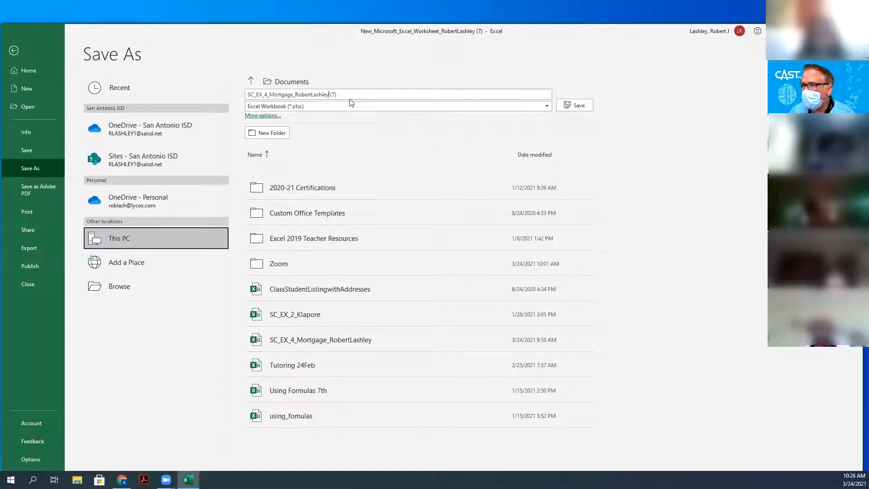
key(Delete)
key(Delete)
key(Delete)
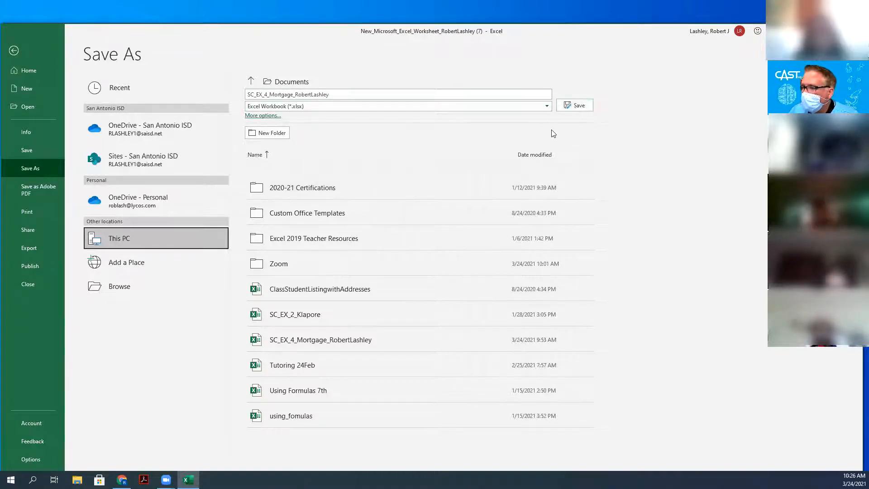
click(573, 107)
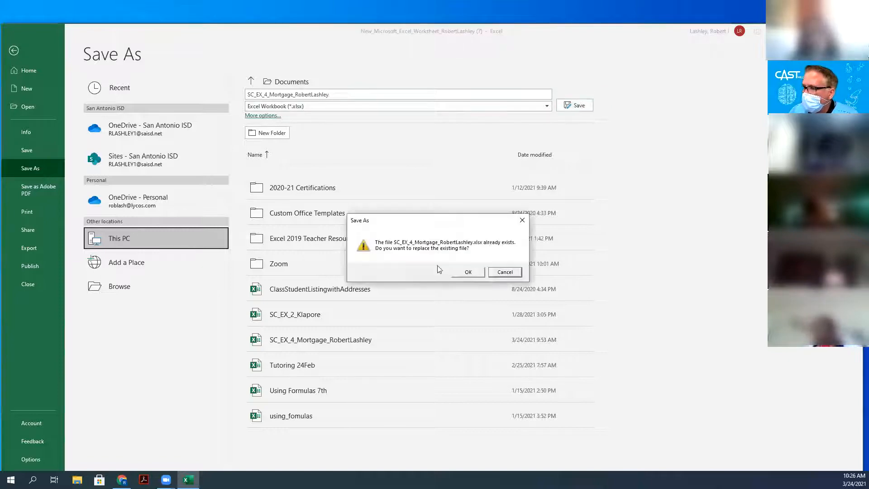
click(468, 271)
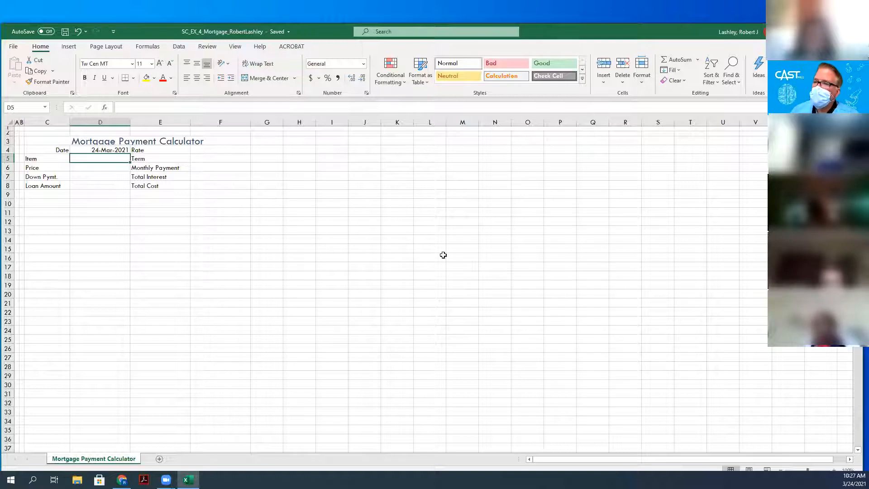
- Apply the Title cell style to the "Mortgage Payment Calculator" heading in the merged cell C3
click(175, 138)
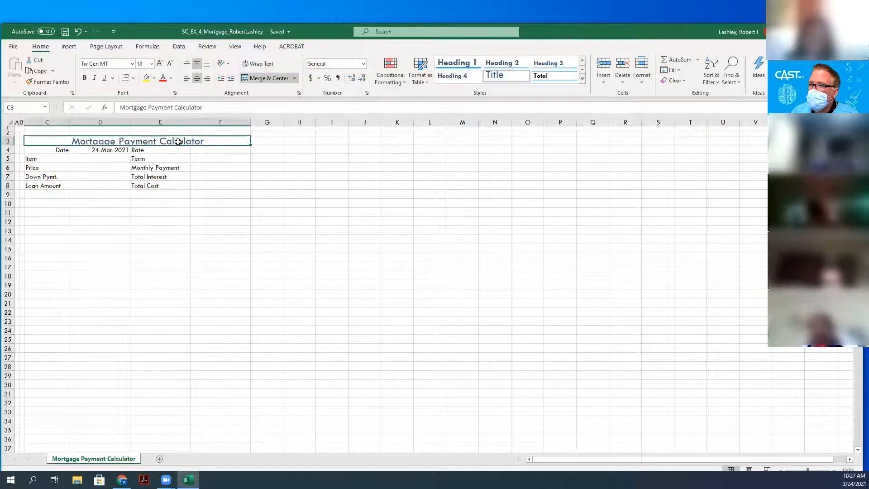
click(507, 80)
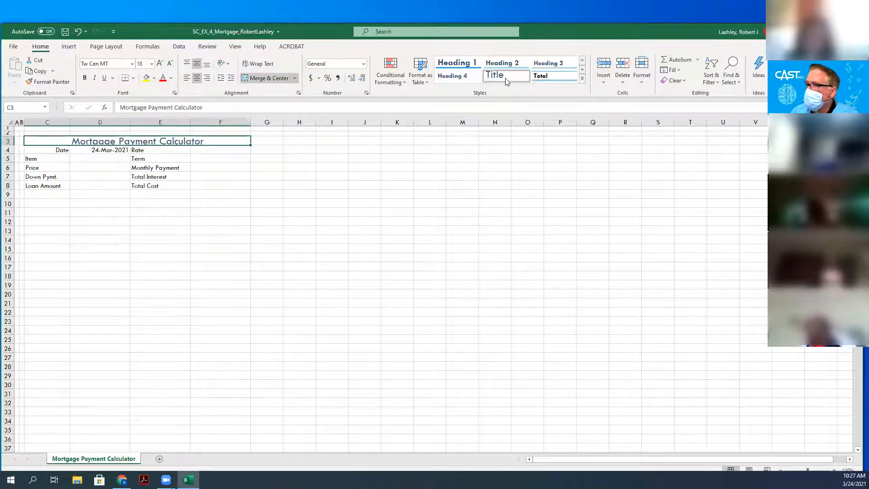
click(429, 184)
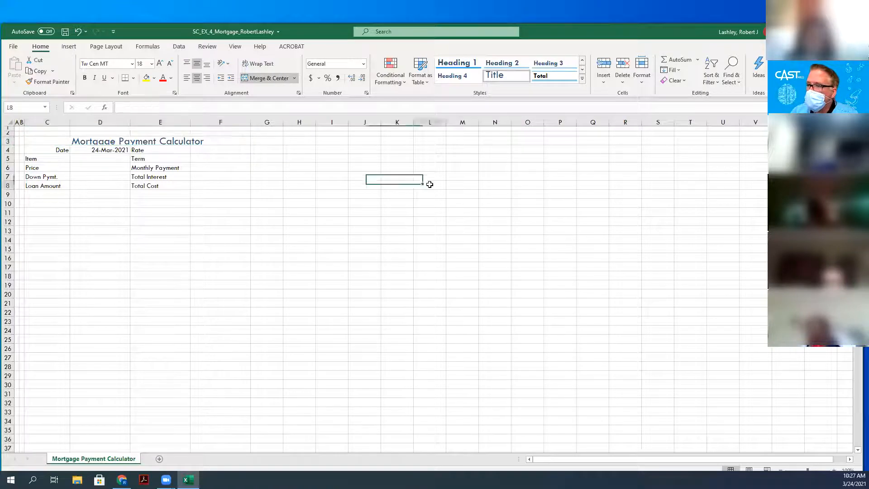
click(159, 143)
click(205, 214)
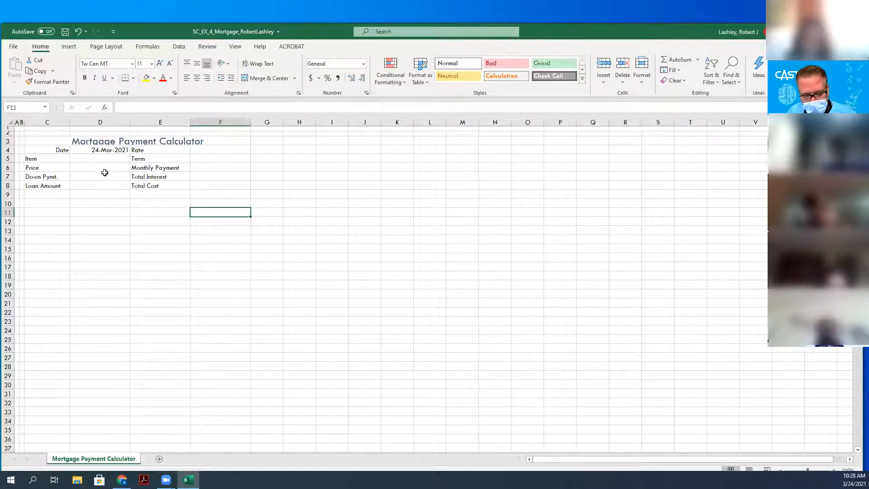
- Format D6:D8 and F6:F8 as Currency with the $ symbol, two decimal places and negative numbers in red parentheses
drag(101, 170, 98, 185)
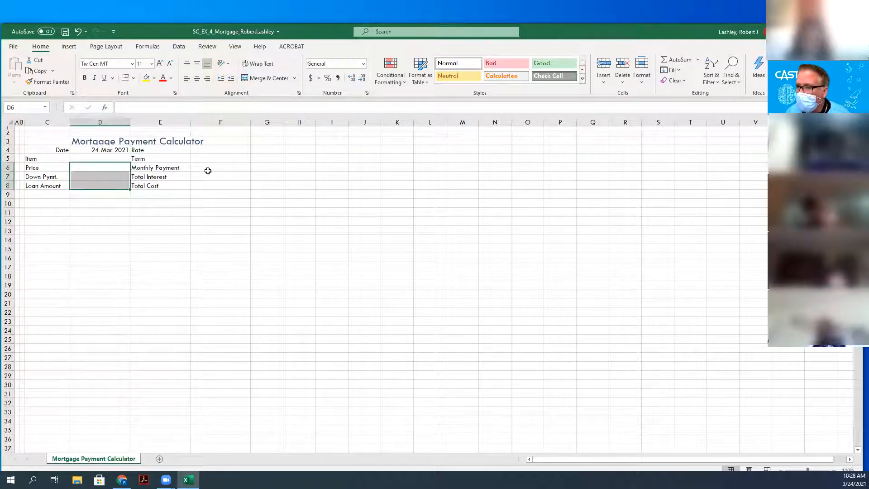
drag(208, 169, 207, 182)
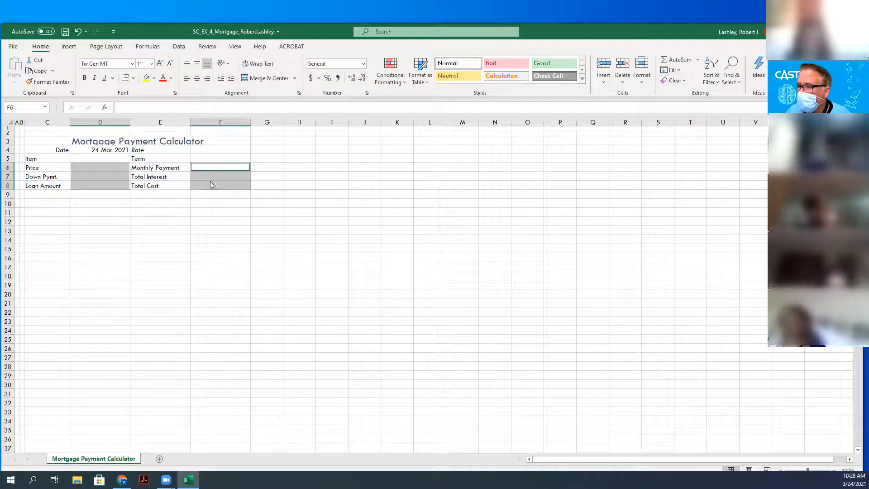
right_click(212, 184)
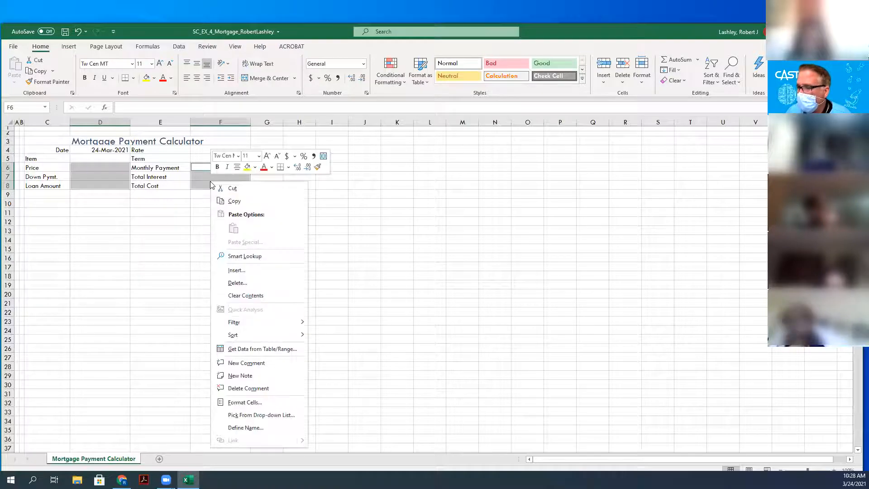
click(245, 403)
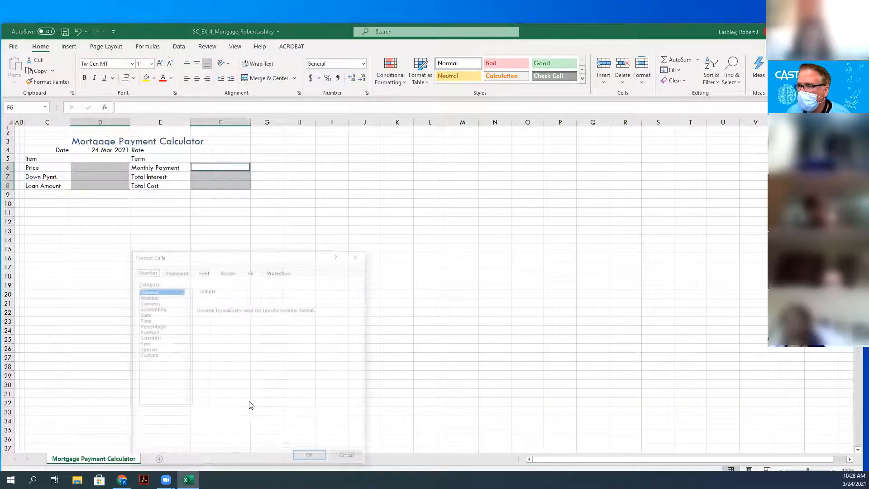
click(154, 303)
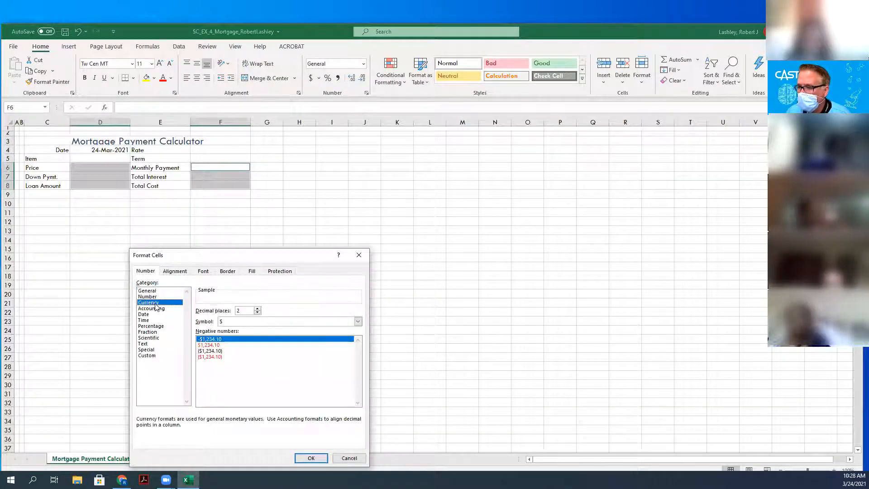
click(218, 357)
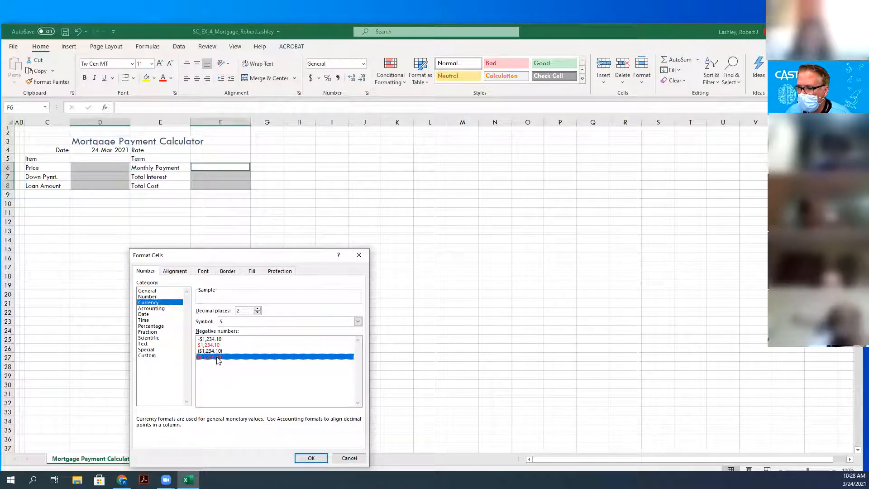
click(316, 458)
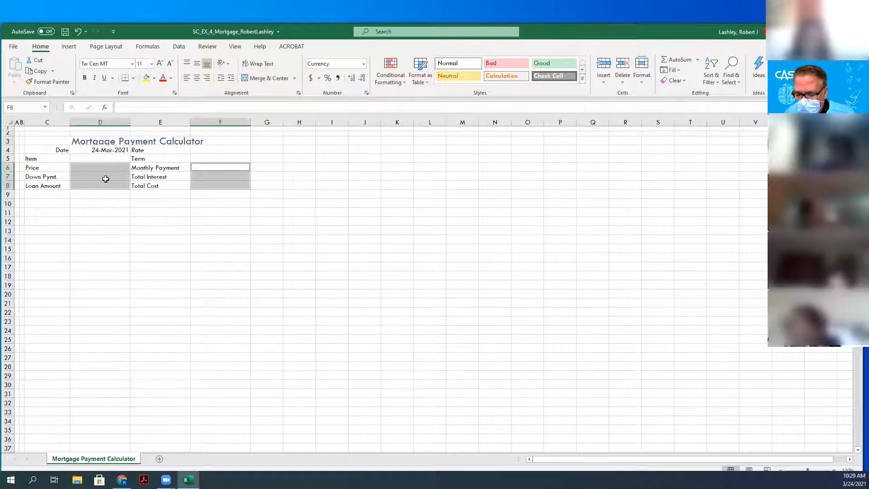
- Enter House as the item in D5, 519000 as the price in D6 and 115000 as the down payment in D7
click(103, 158)
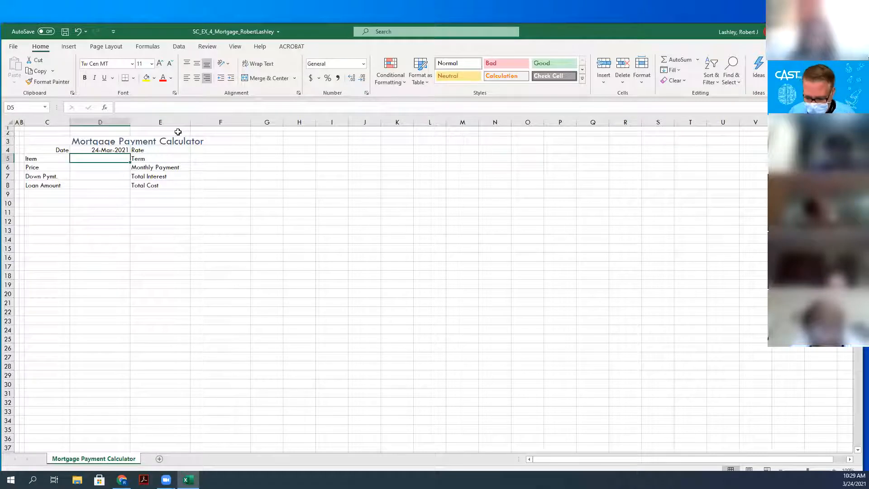
text(House)
key(Return)
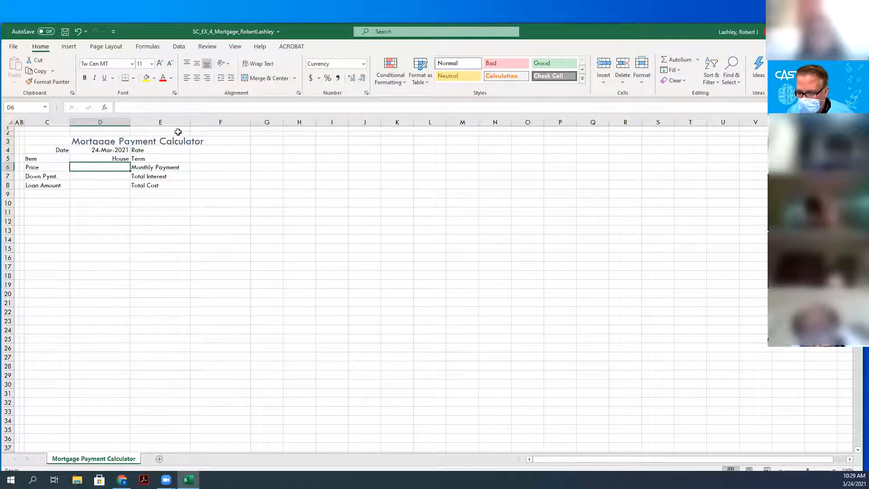
text(519,0)
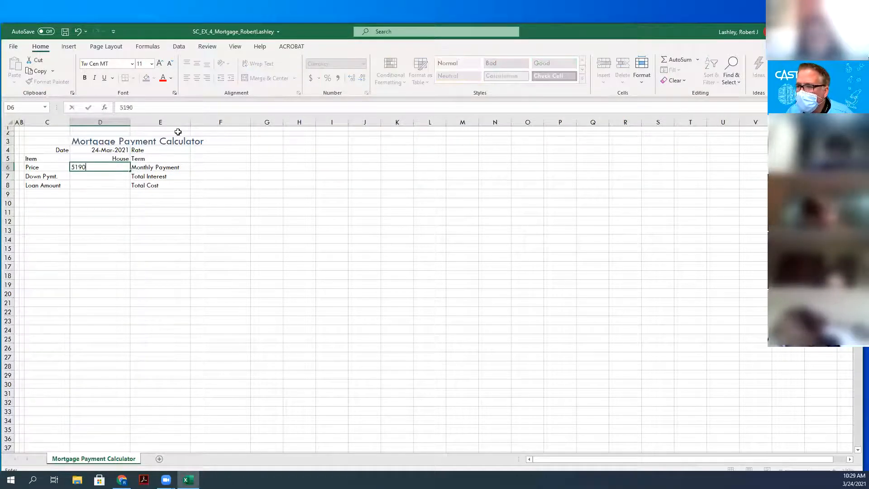
text(00)
key(Return)
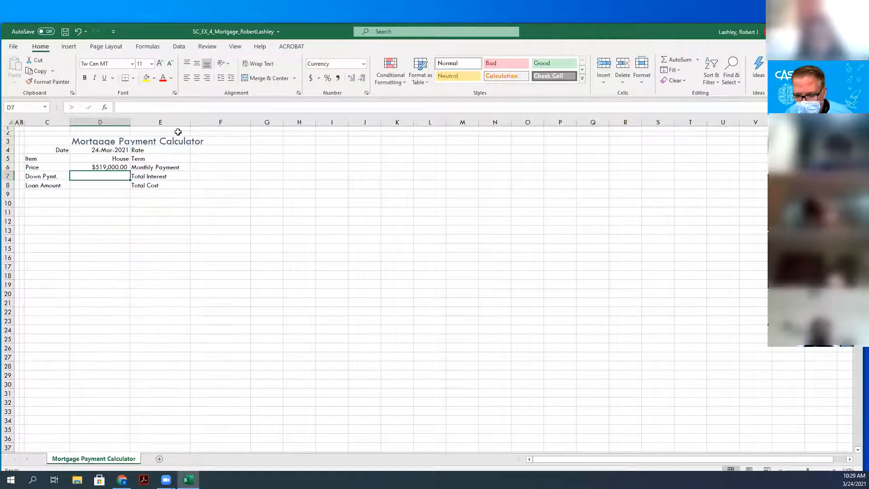
text(115000)
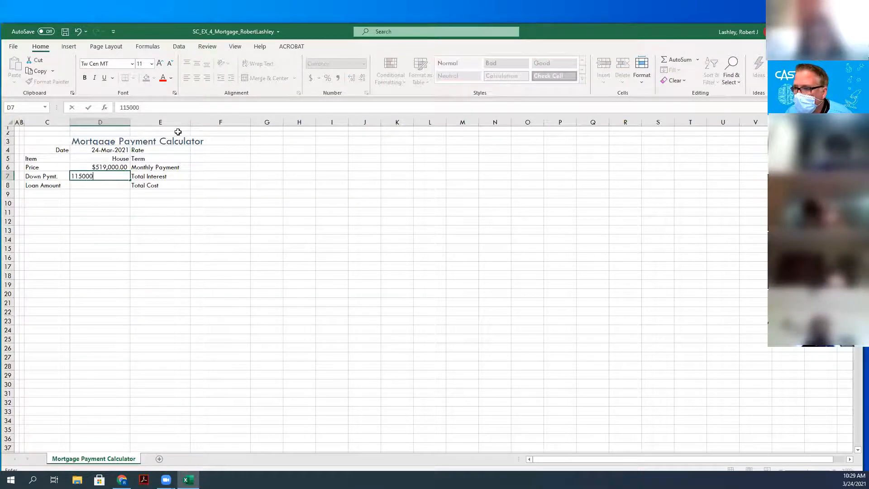
key(Return)
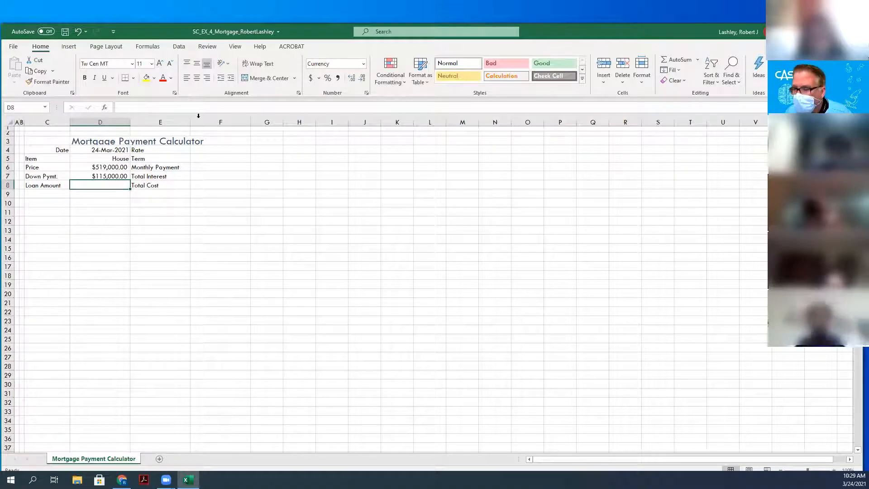
- Enter 3.875% as the rate in F4 and display it with three decimal places
click(211, 149)
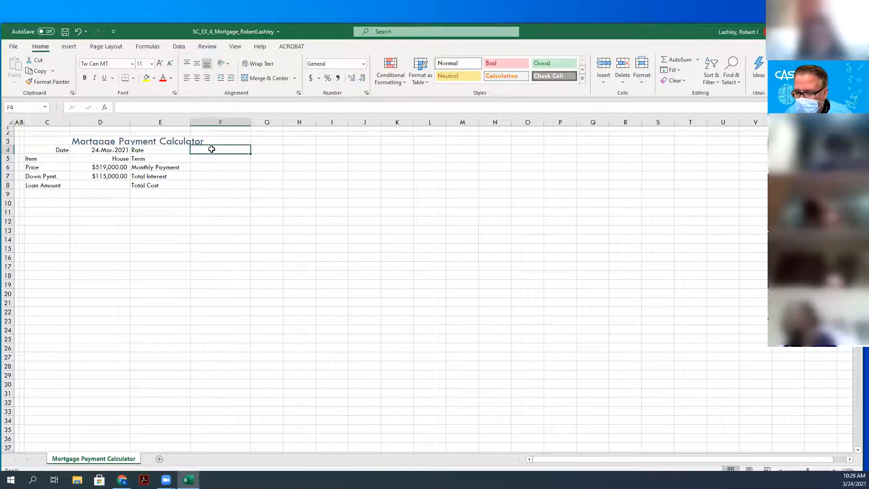
text(3.875)
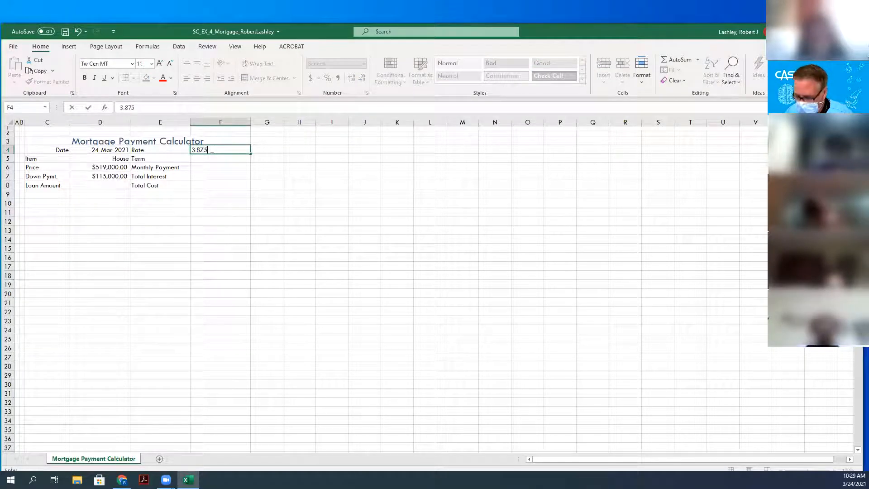
text(%)
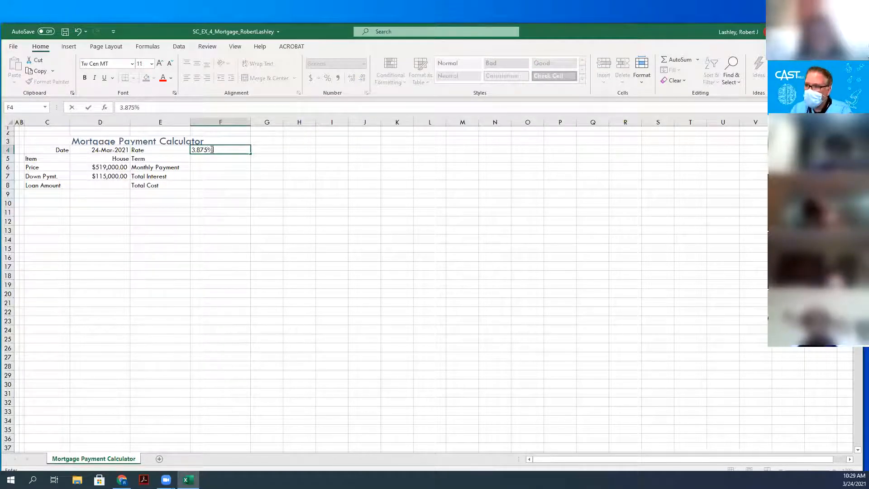
key(Return)
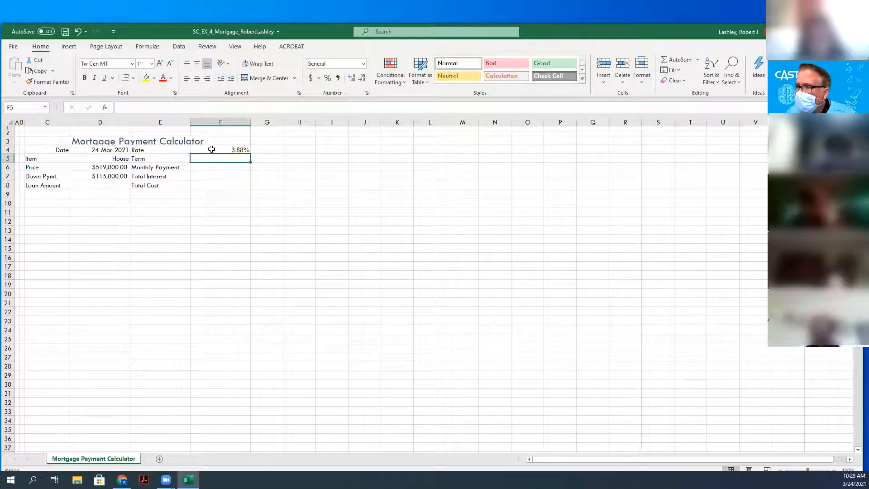
click(212, 149)
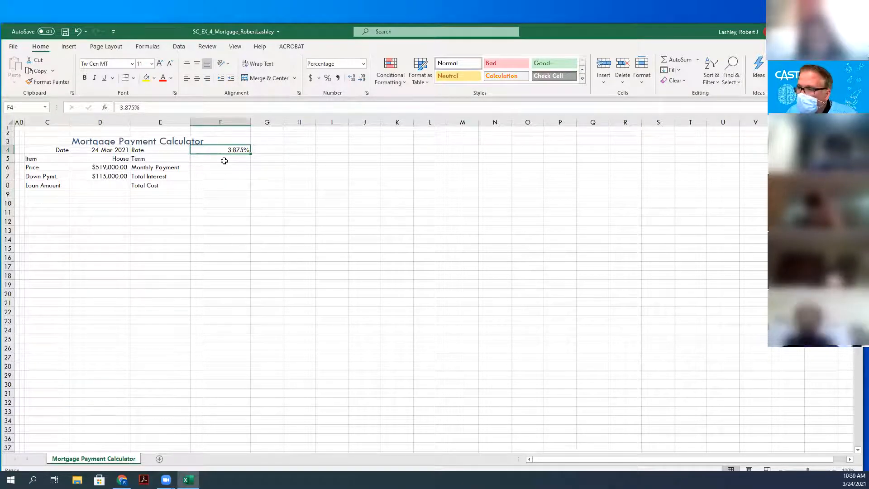
- Enter 15 as the loan term in F5
click(224, 161)
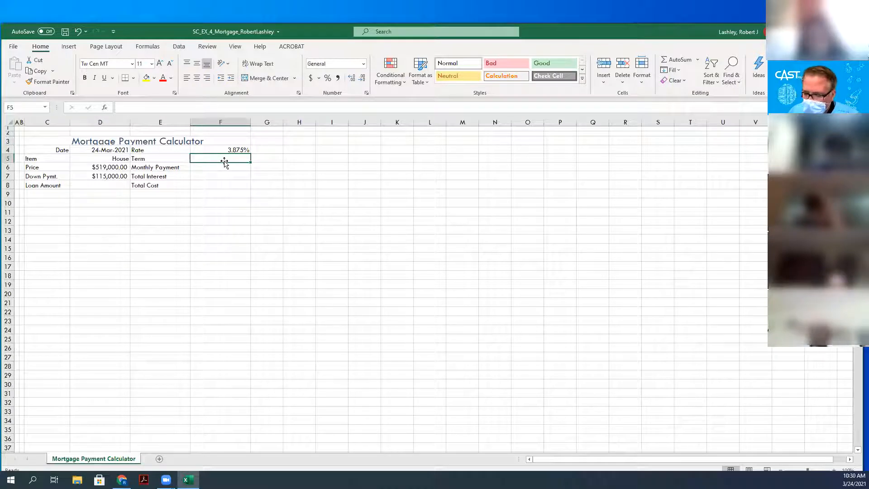
text(1)
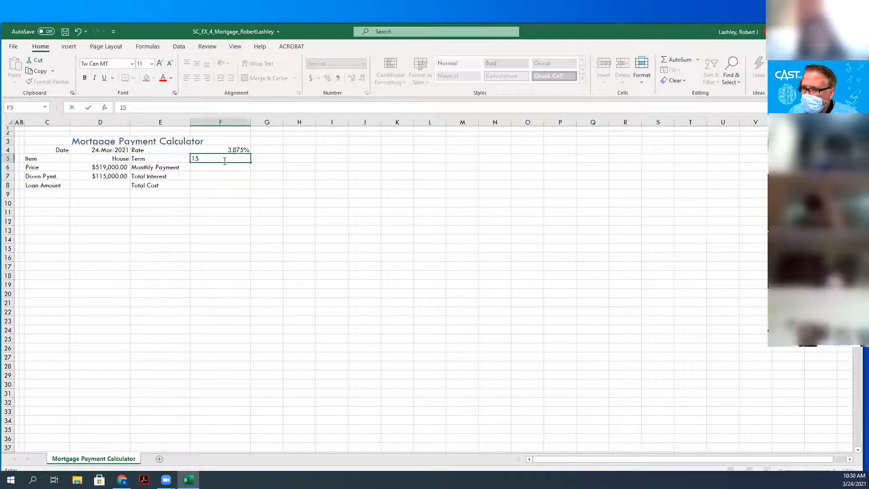
text(5)
key(Return)
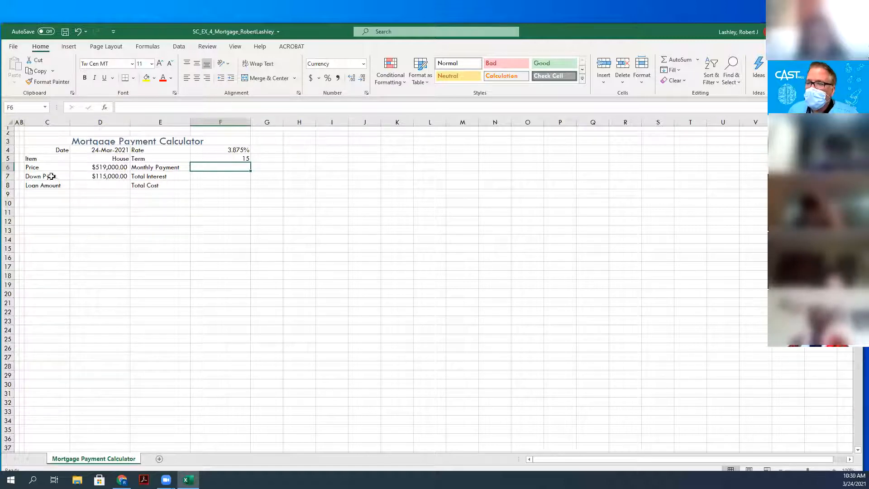
- Review the price, down payment and loan amount cells in D6:D8 and the rate, term and monthly payment cells in F4:F6
click(90, 167)
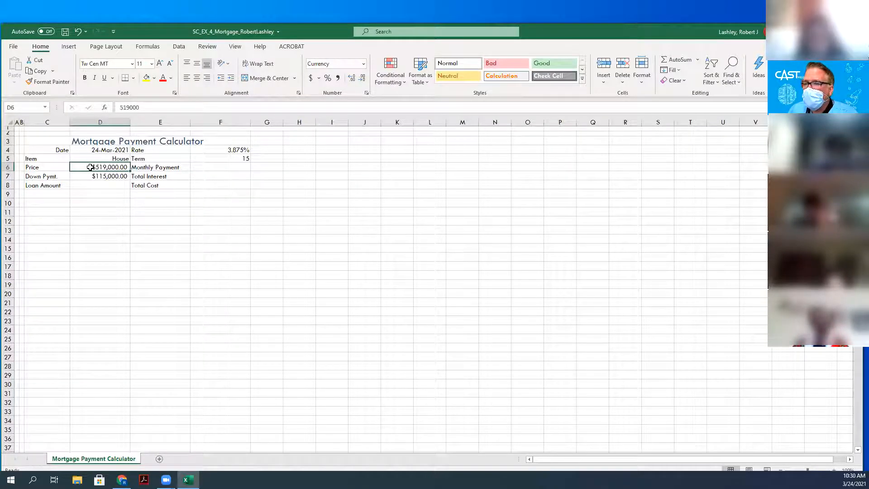
click(84, 176)
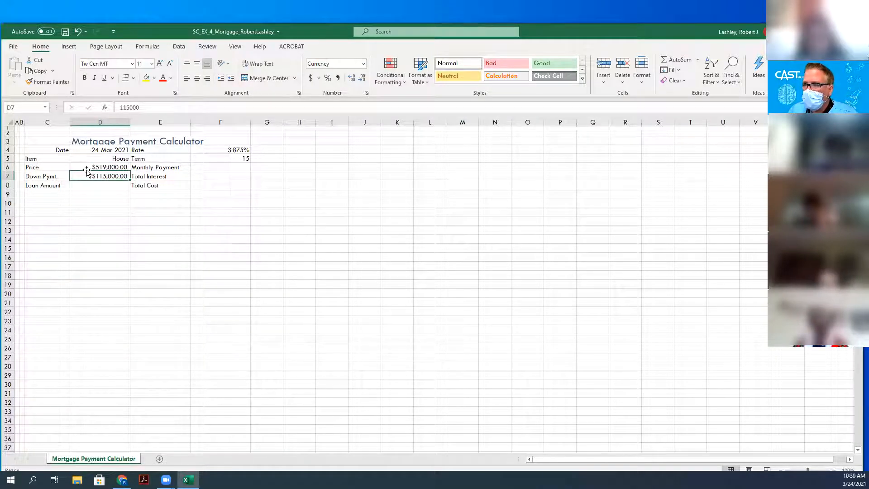
click(88, 167)
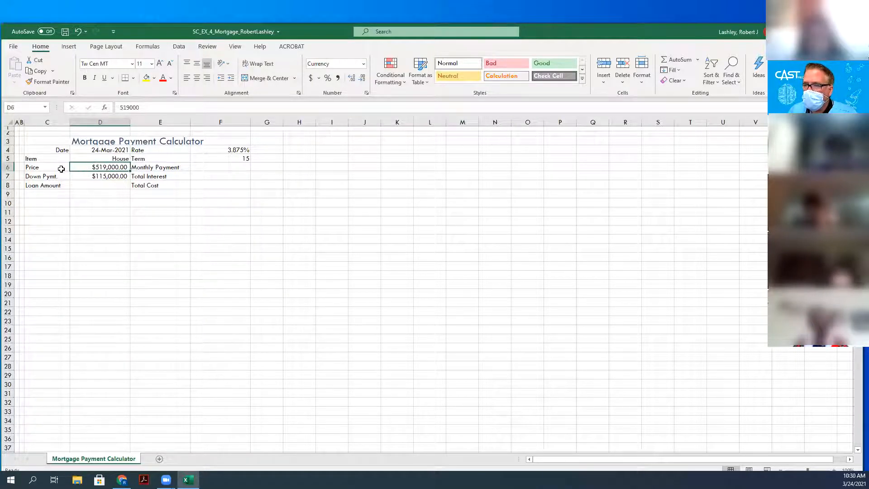
click(87, 176)
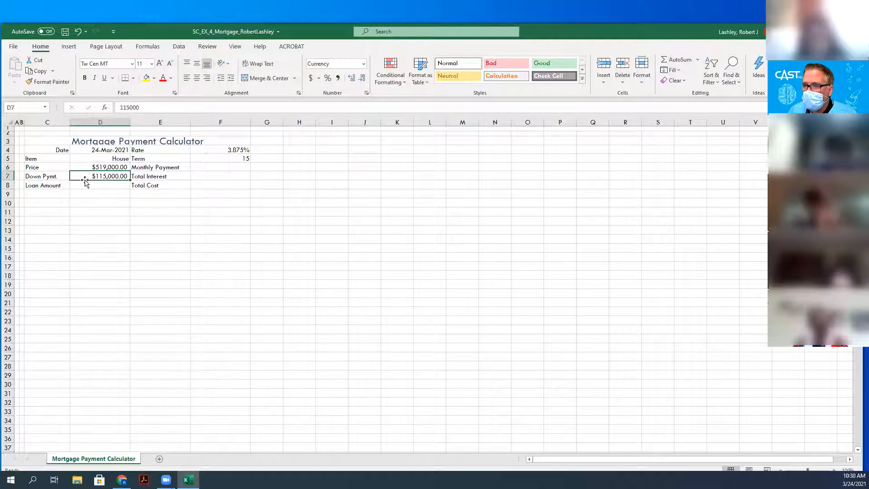
click(81, 185)
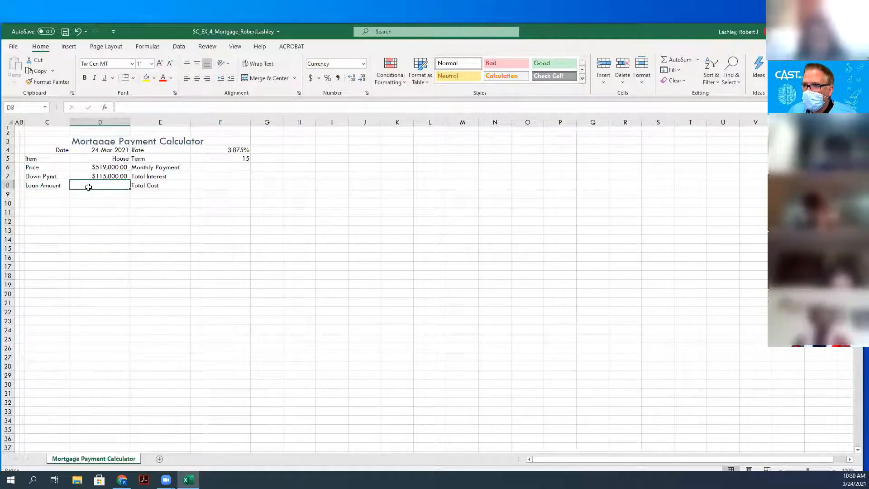
click(217, 161)
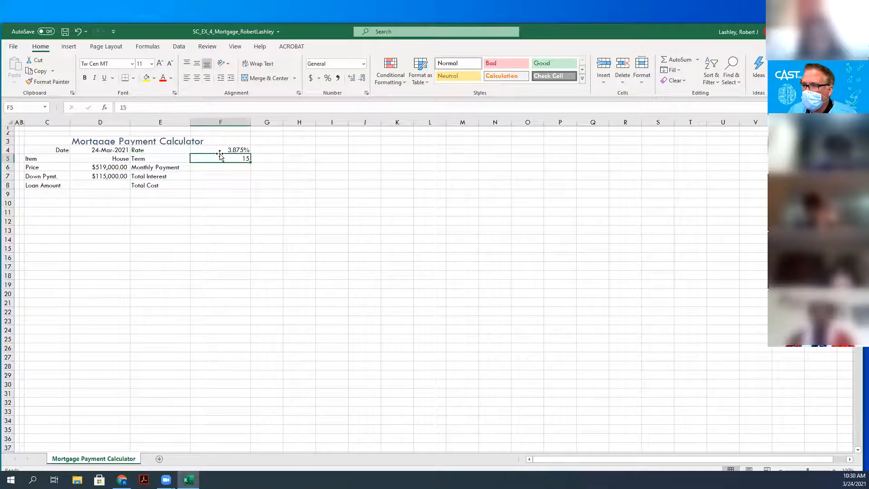
click(219, 148)
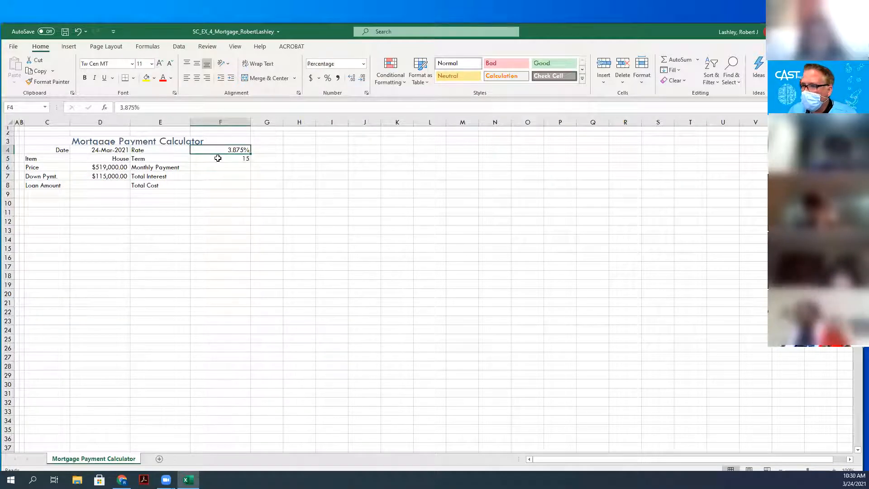
click(218, 157)
click(213, 168)
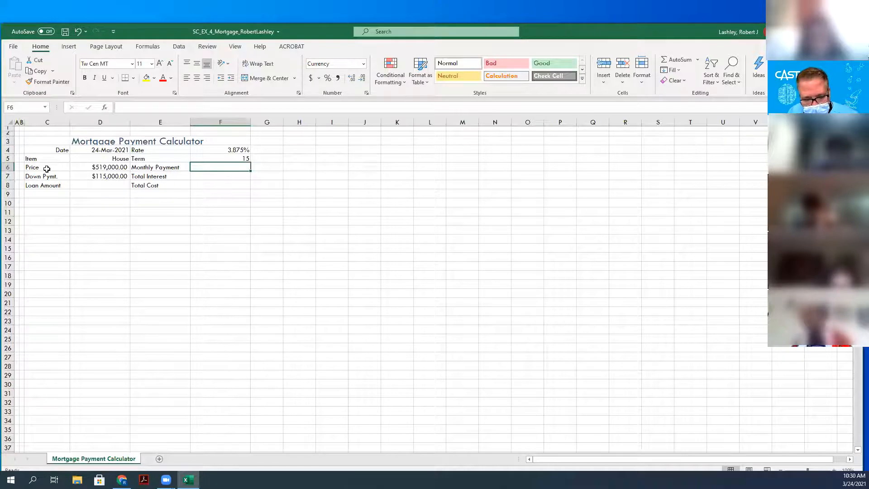
- Create names for D6:D8 from the Price, Down Pymt. and Loan Amount labels in the left column of C6:D8
drag(46, 168, 94, 182)
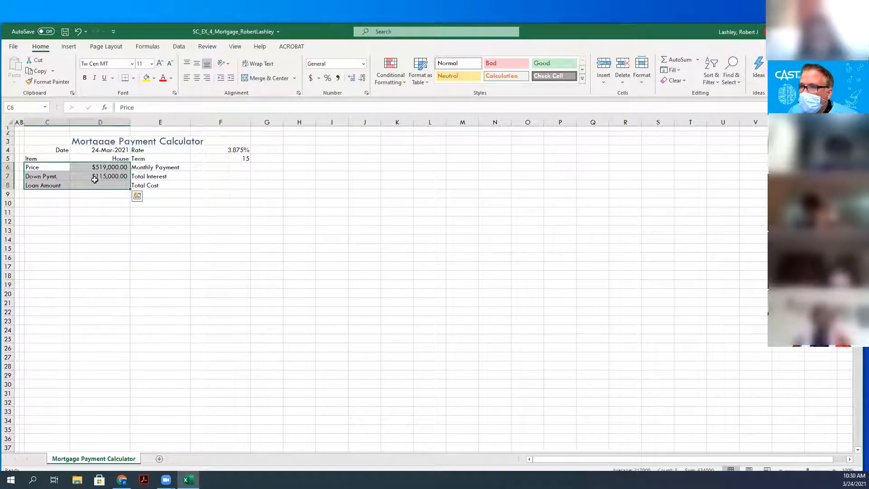
click(148, 46)
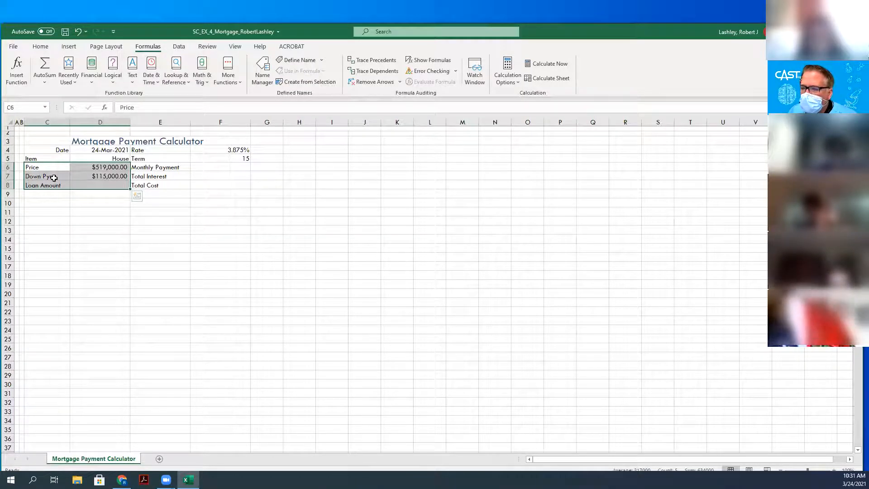
click(328, 86)
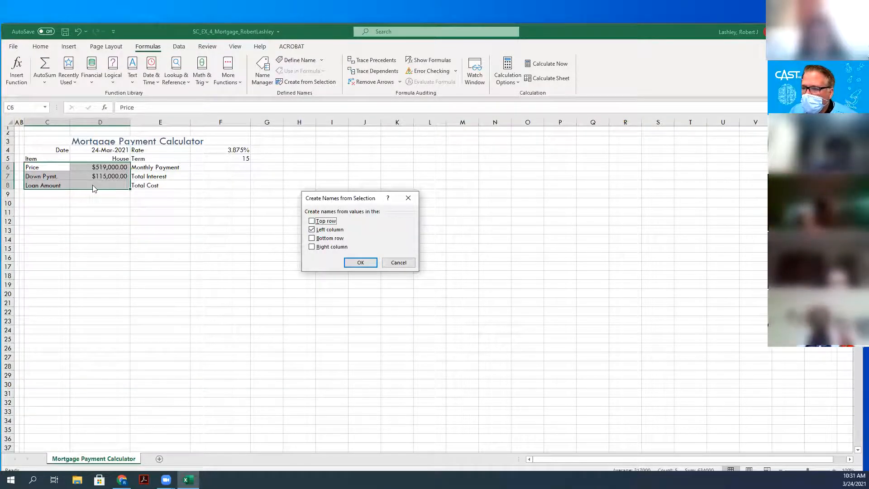
click(360, 263)
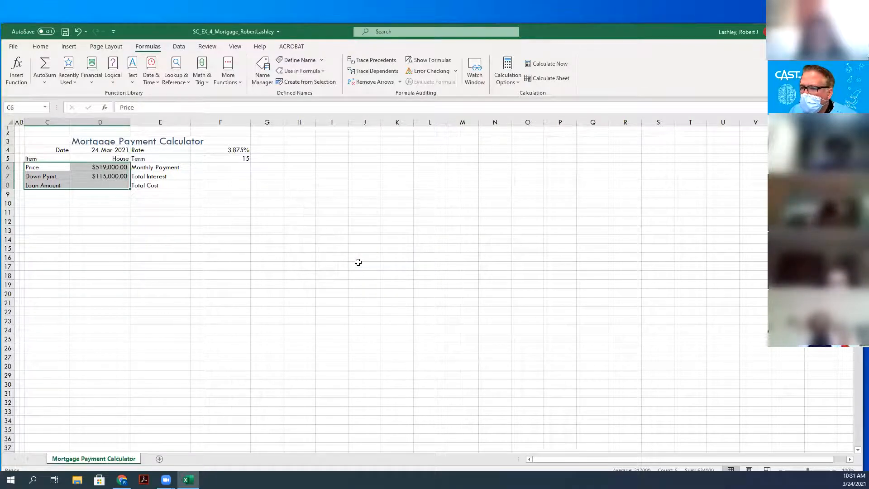
click(111, 169)
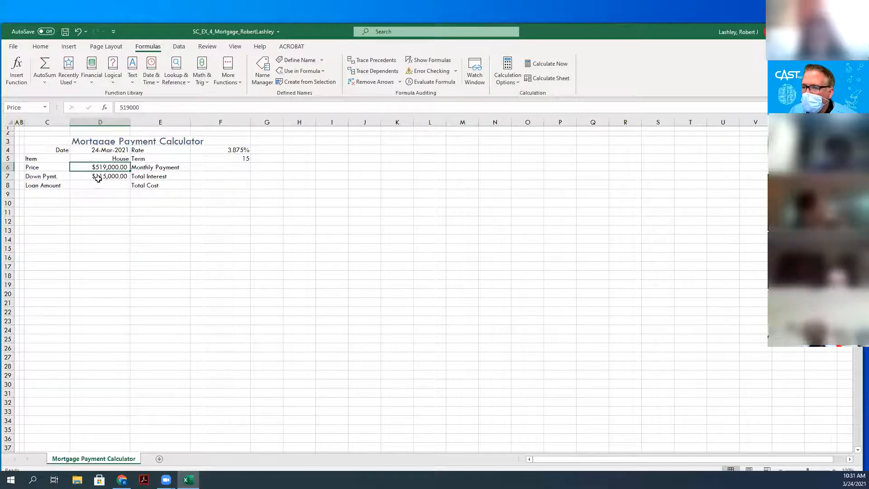
click(98, 178)
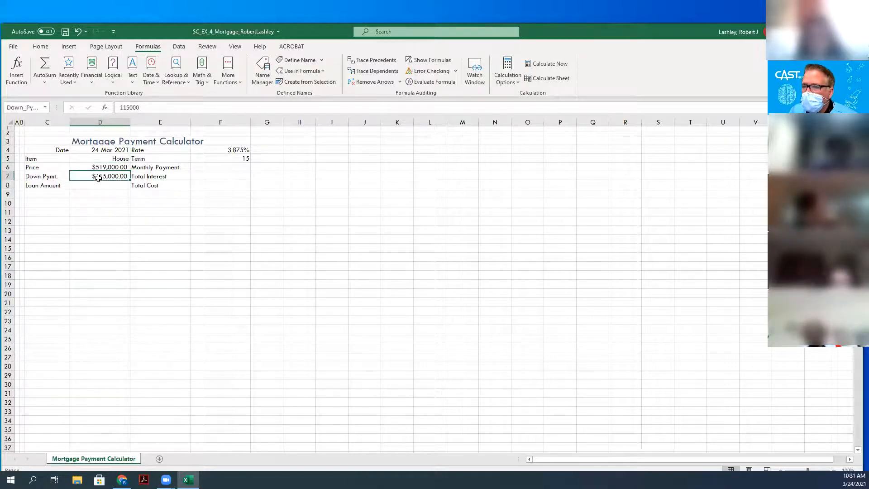
- Create names for F4:F8 from the Rate, Term, Monthly Payment, Total Interest and Total Cost labels in the left column of E4:F8
click(179, 161)
drag(179, 162, 214, 186)
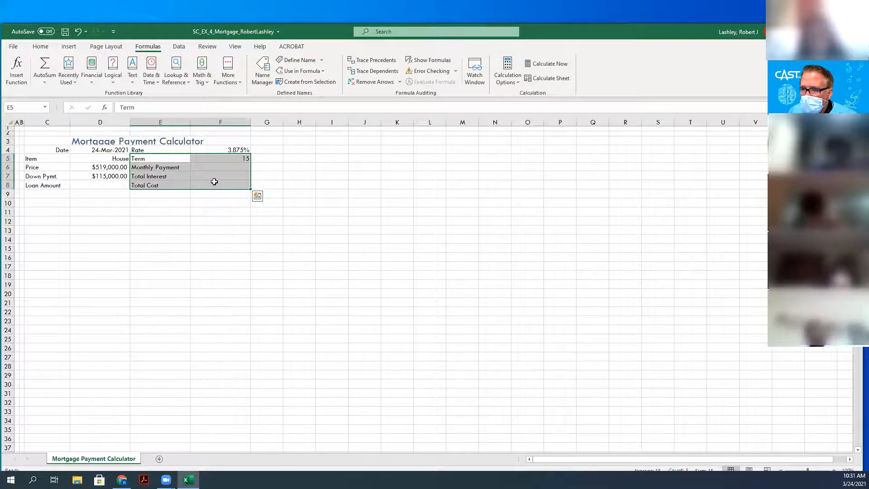
drag(173, 149, 221, 184)
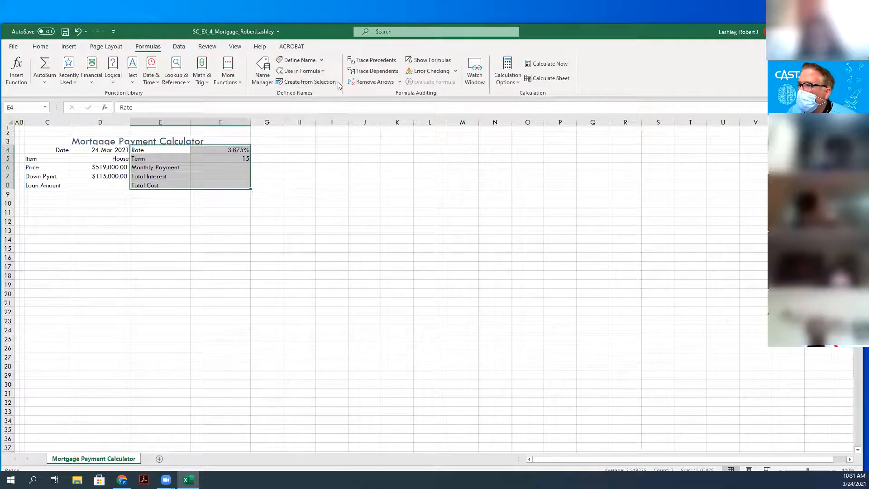
click(320, 83)
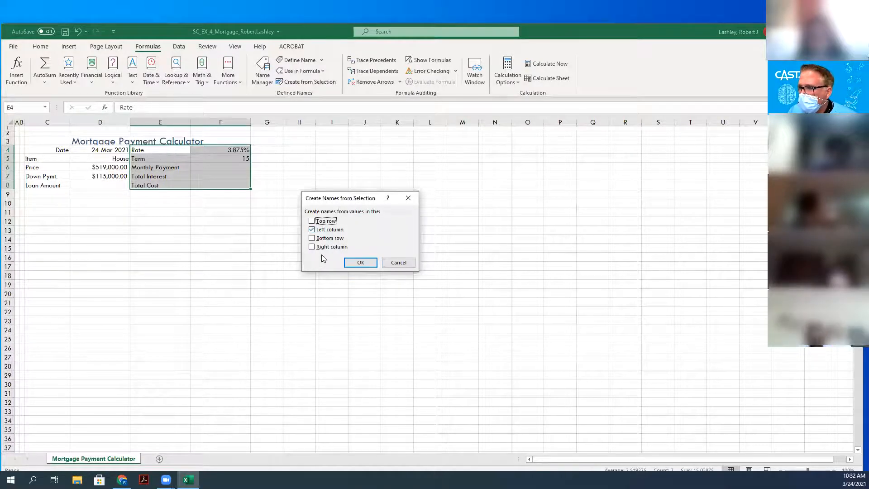
click(360, 261)
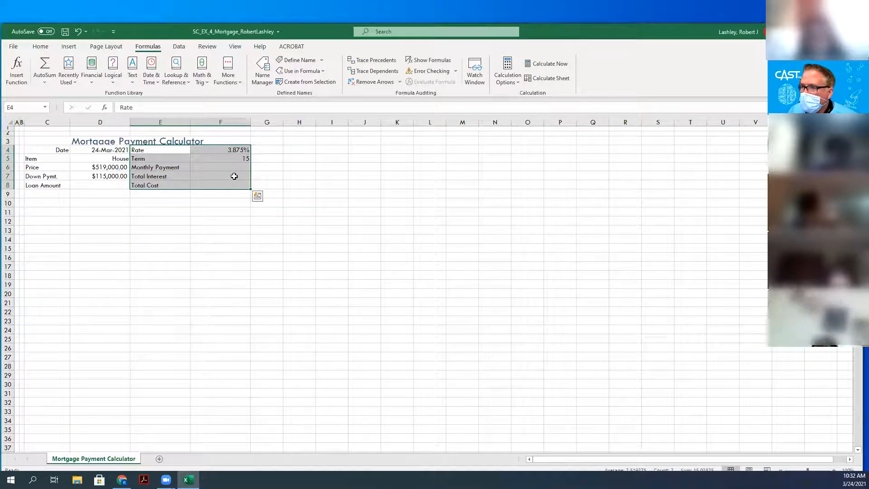
click(213, 161)
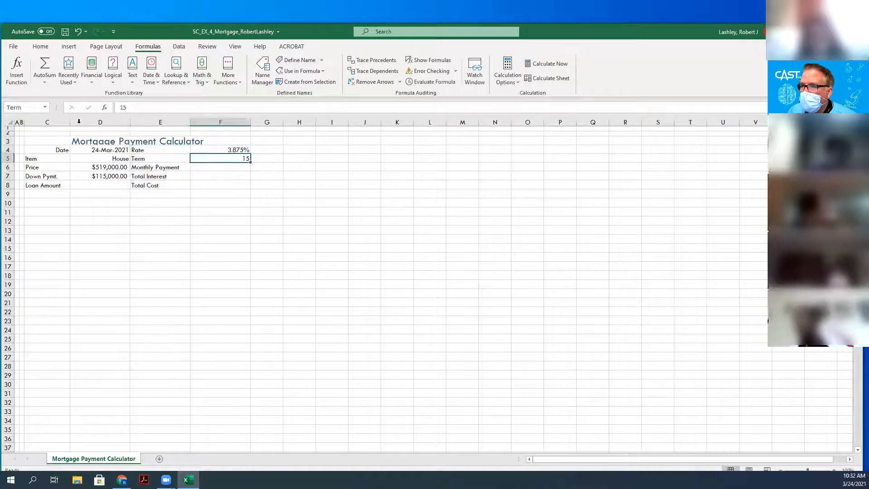
click(206, 187)
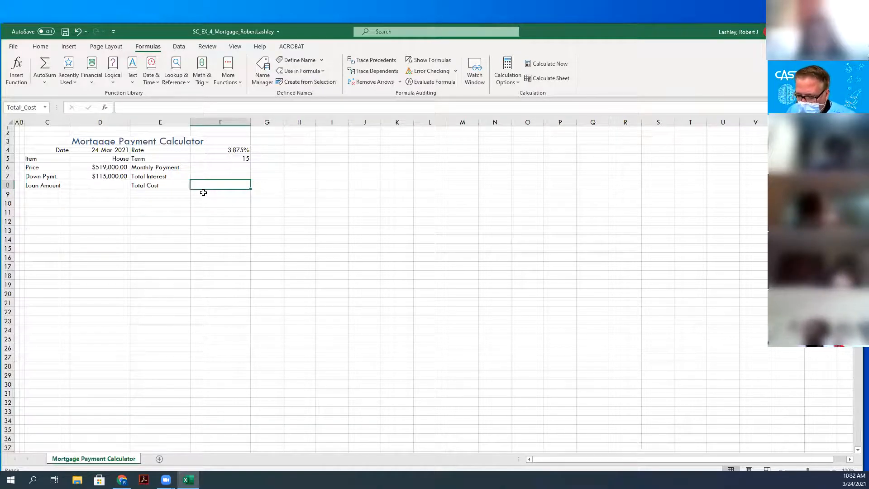
- Enter the loan amount formula =Price-Down_Pymt. in D8 using the defined names
click(116, 186)
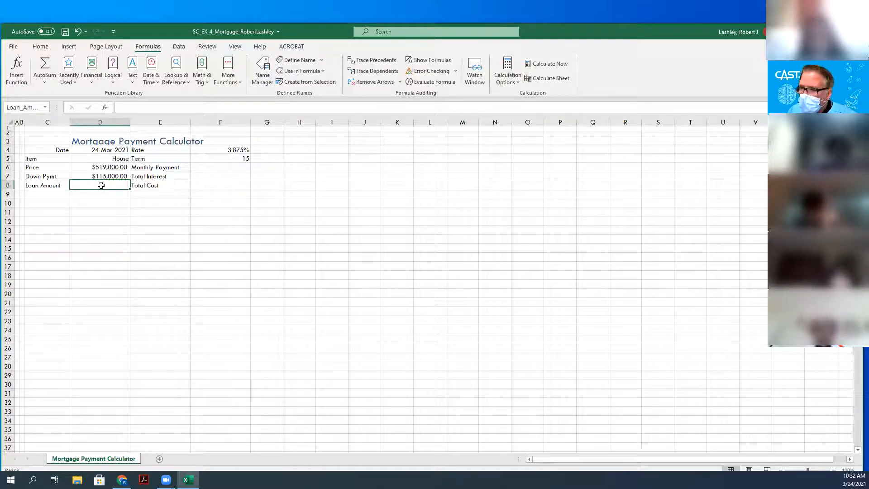
double_click(101, 185)
text(=p)
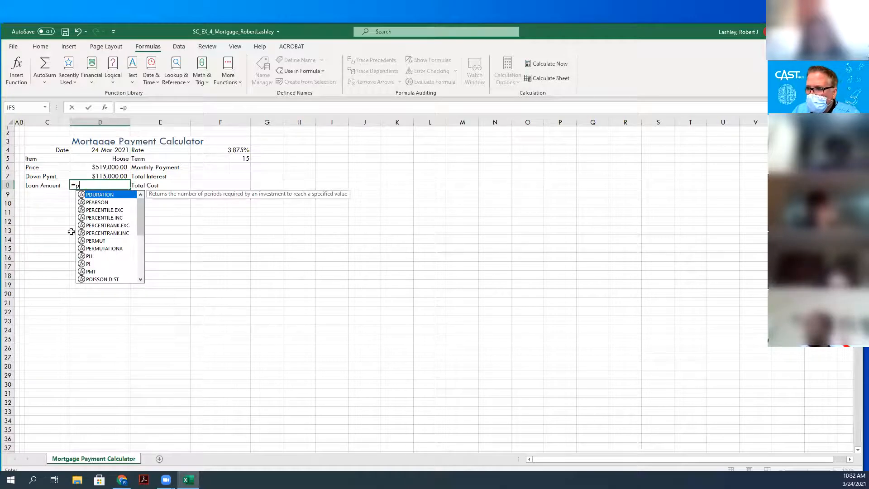
scroll(104, 205, down, 1)
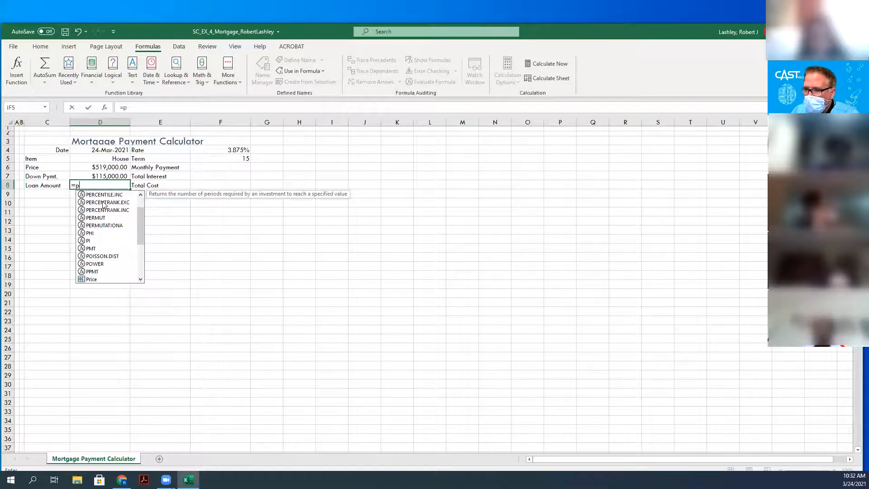
scroll(104, 205, down, 1)
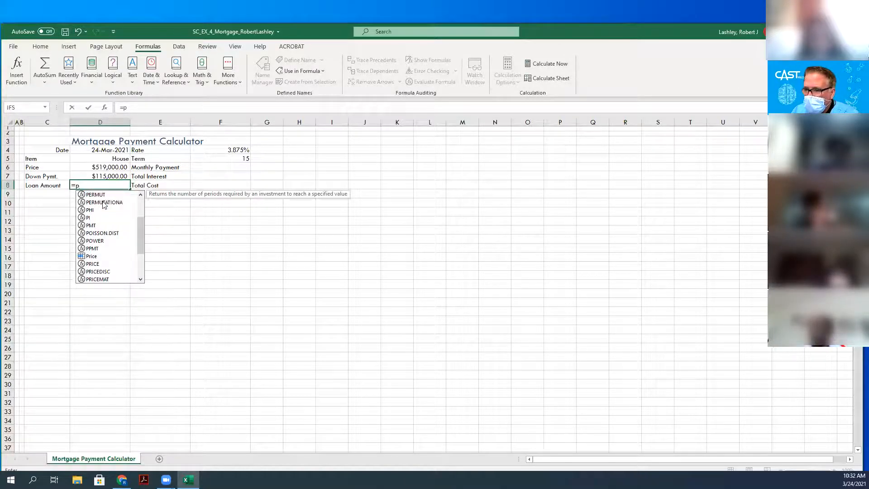
double_click(88, 257)
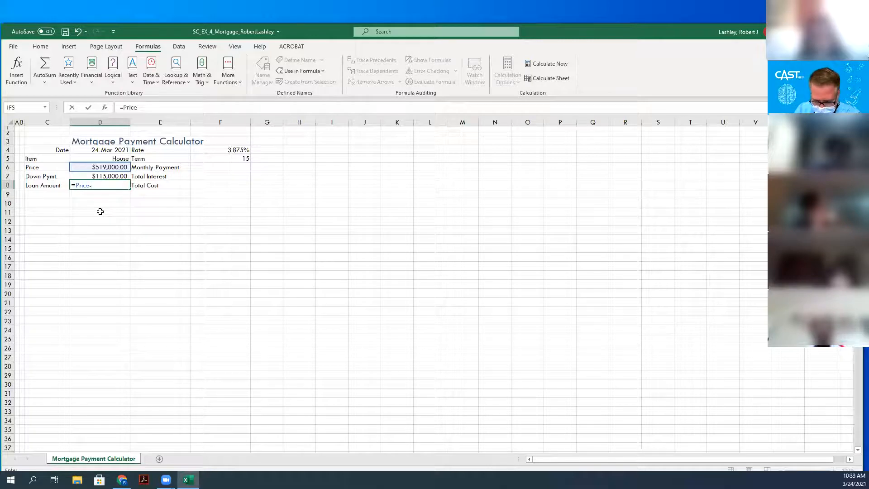
text(d)
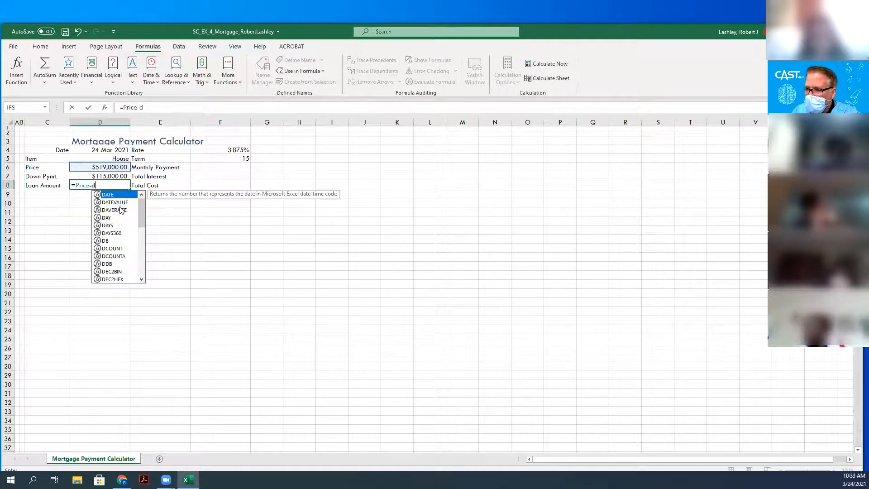
scroll(121, 212, down, 5)
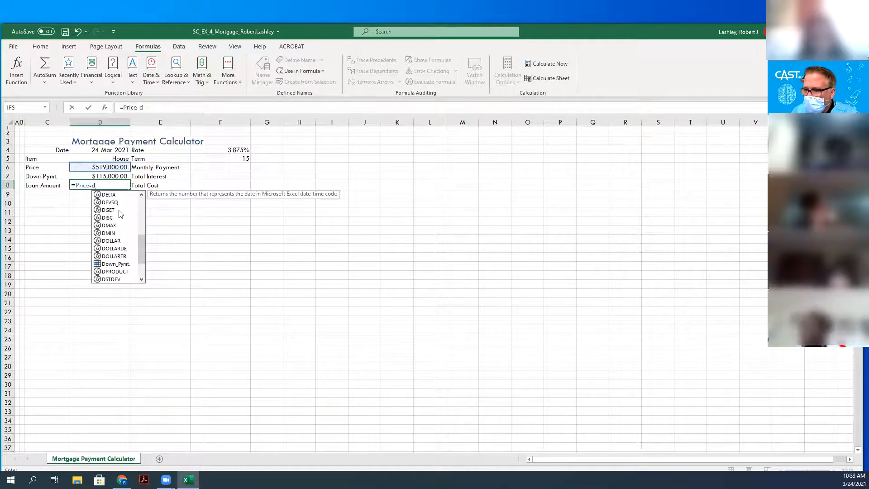
double_click(116, 263)
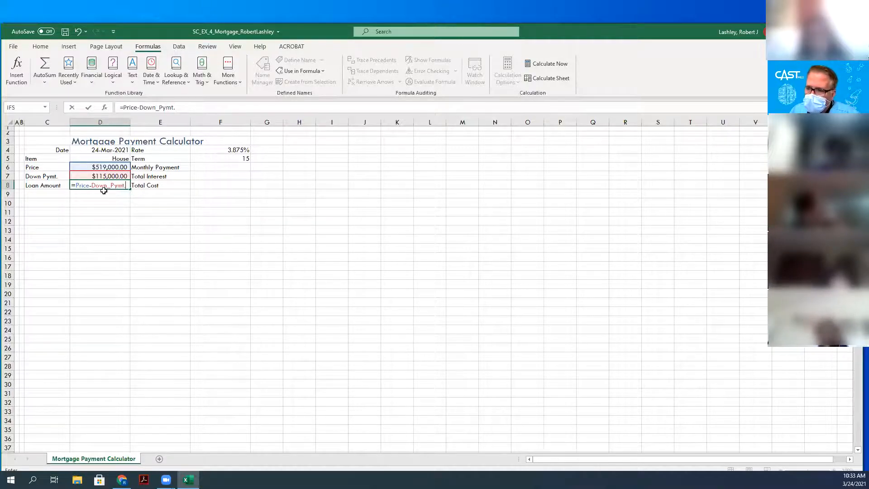
key(Return)
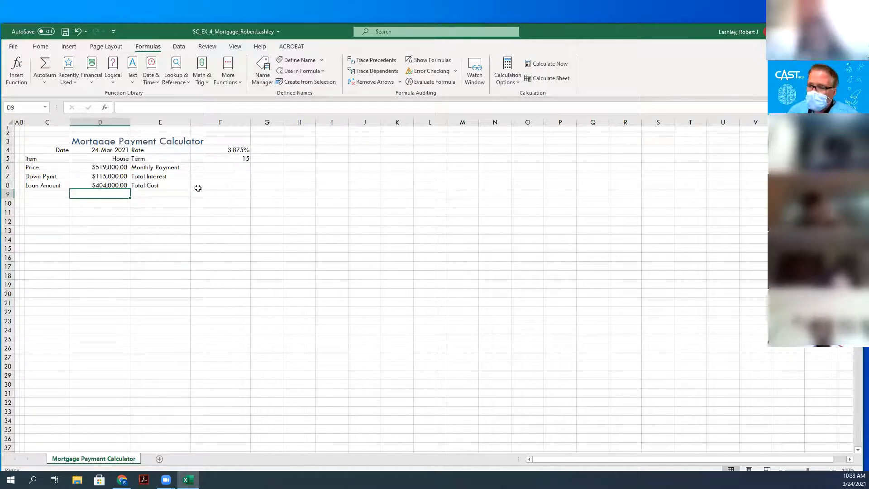
- Start the monthly payment formula in F6 as -pmt(rate/12, using the named rate for the first argument
click(222, 167)
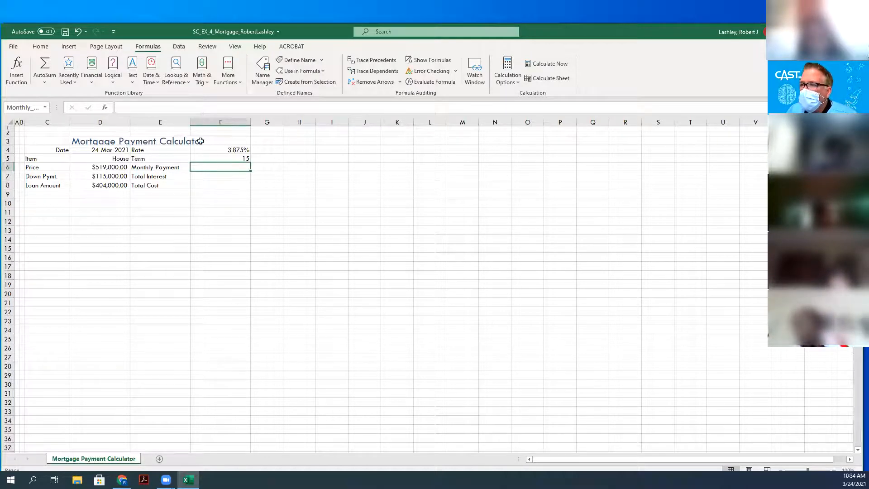
click(169, 107)
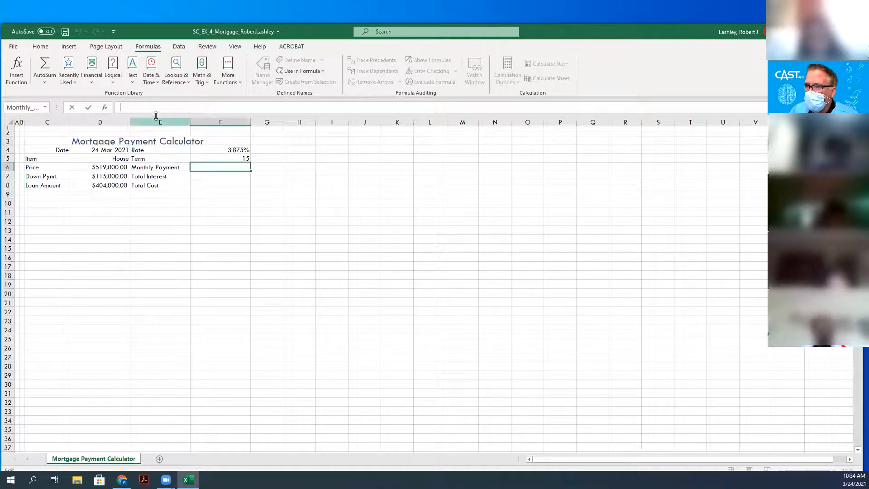
text(=)
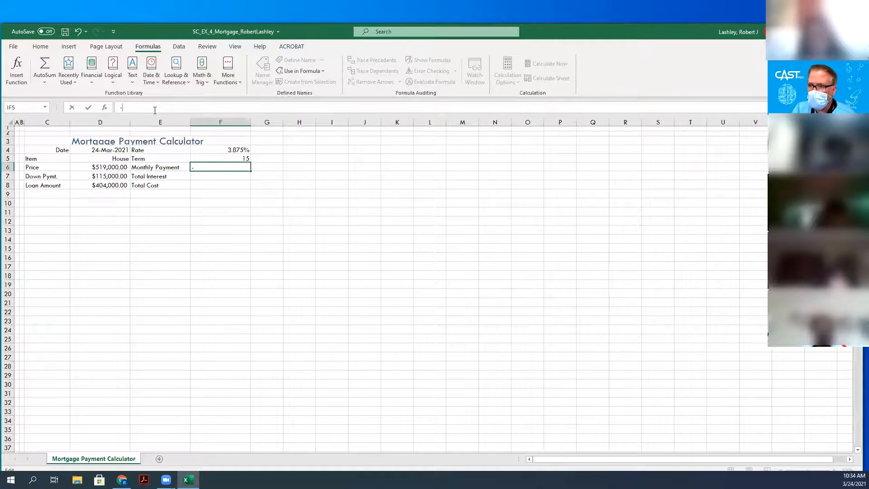
text(pmt)
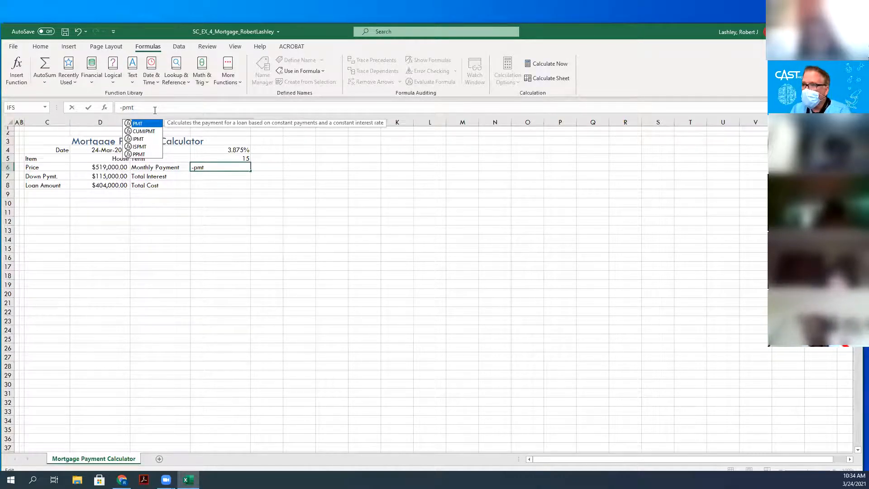
text(()
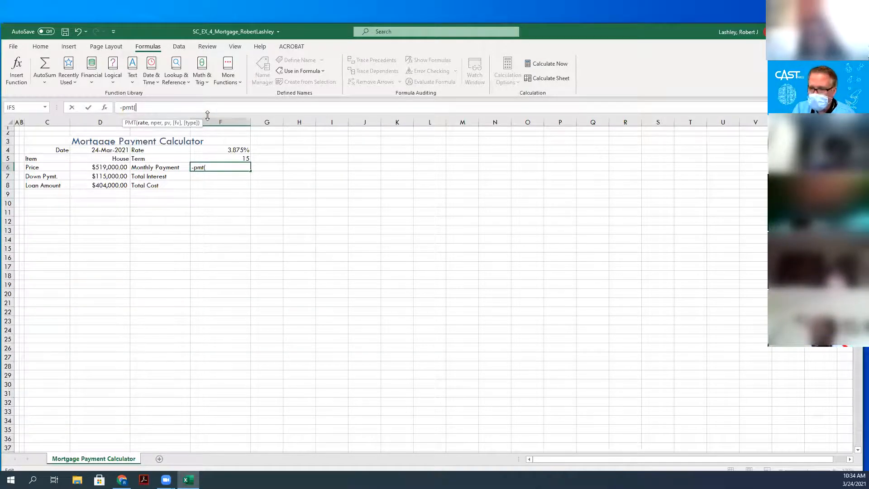
text(rate)
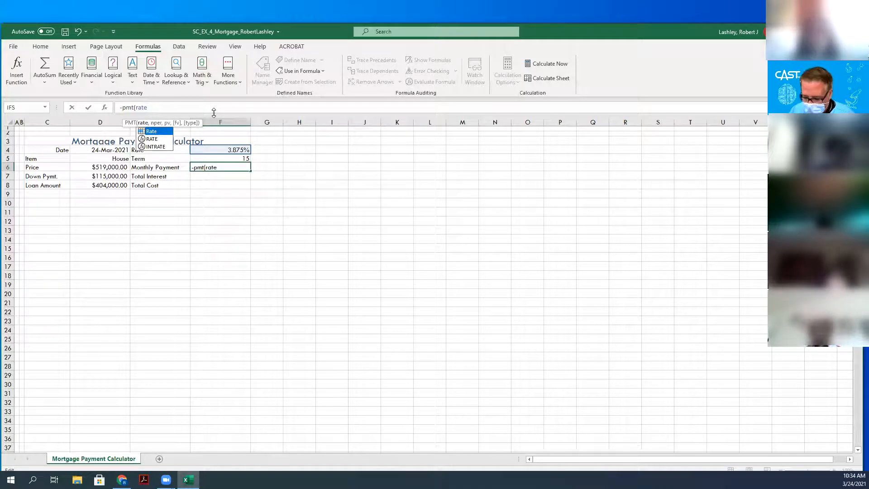
text(/12)
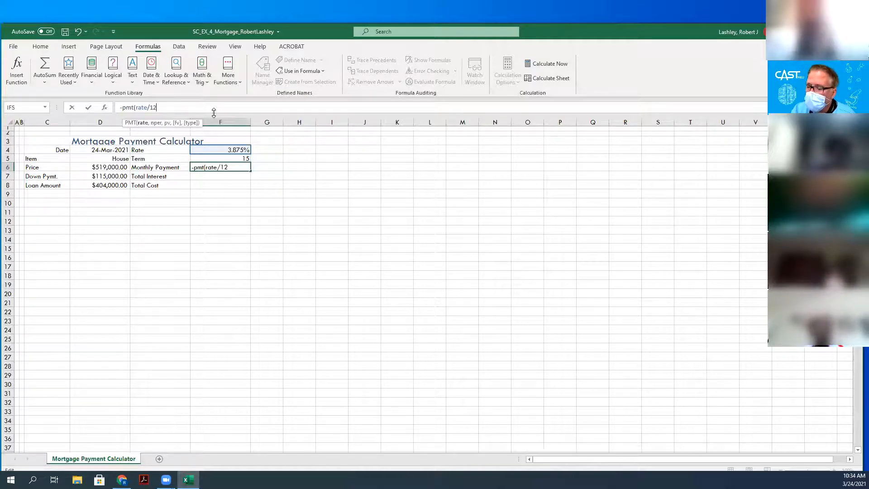
- Complete the monthly payment formula in F6 as -pmt(rate/12,12*Term, Loan_Amount), using the defined names for the remaining arguments
text(,)
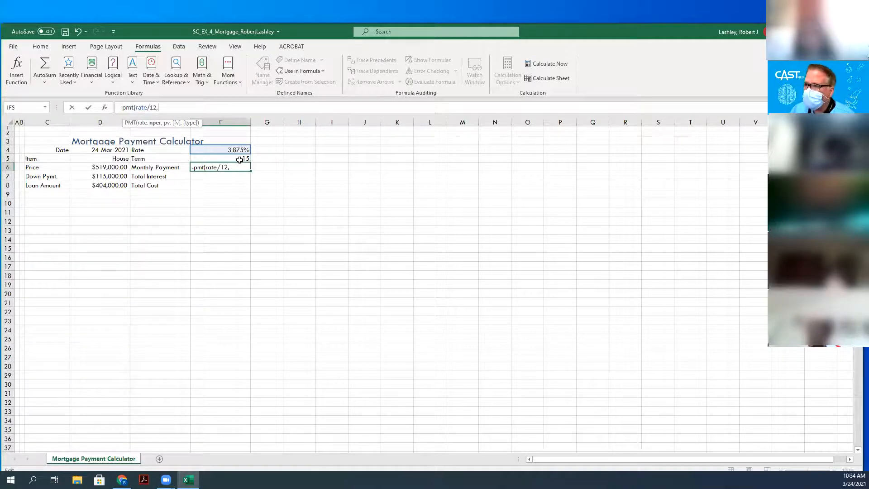
text(12)
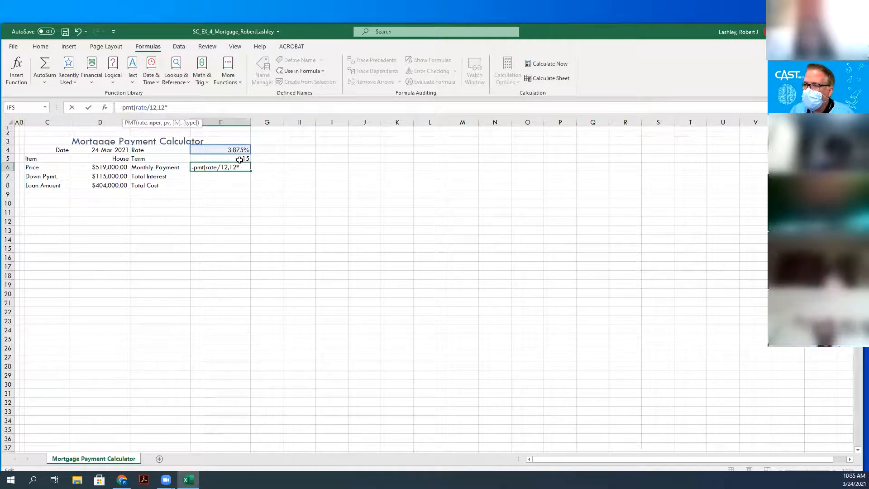
text(*term)
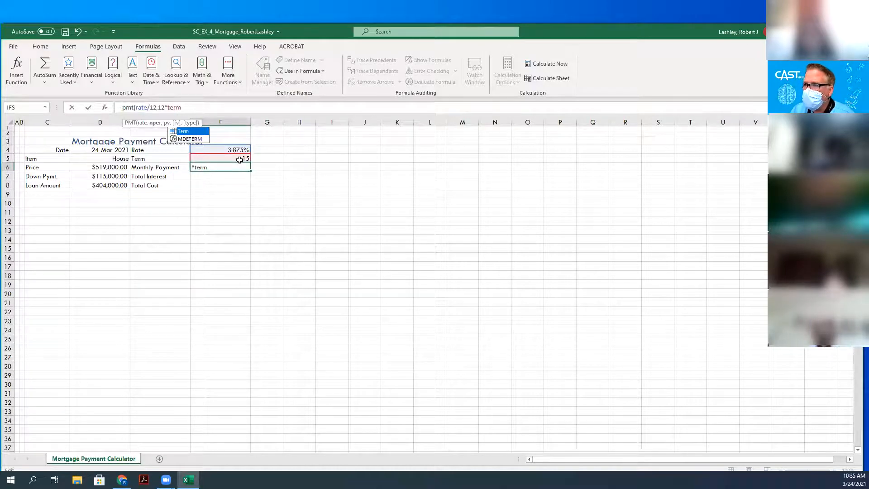
double_click(195, 132)
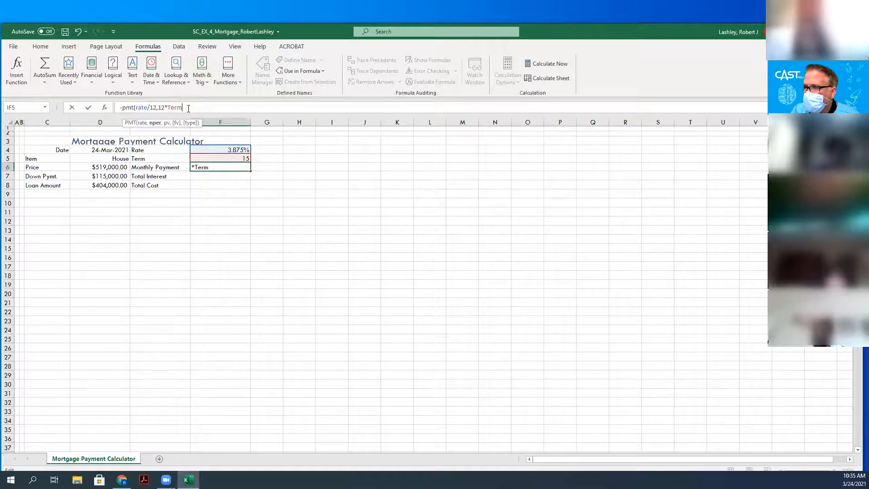
text(,)
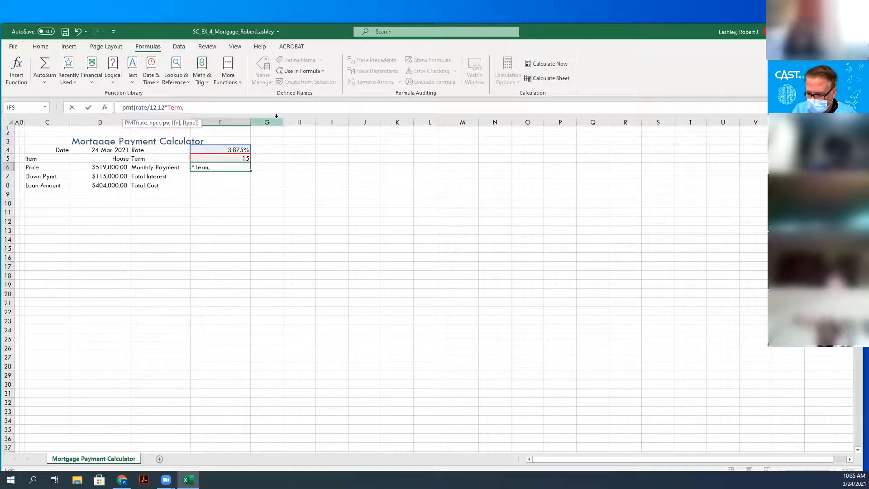
text(loan)
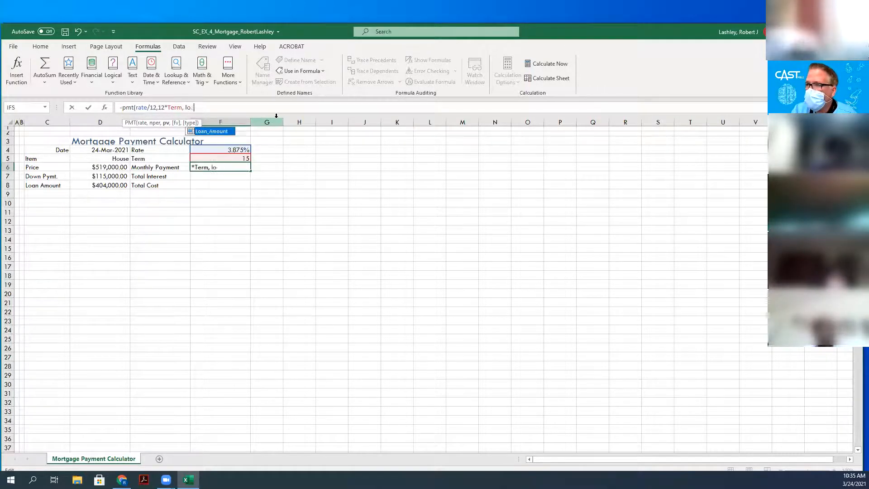
double_click(209, 131)
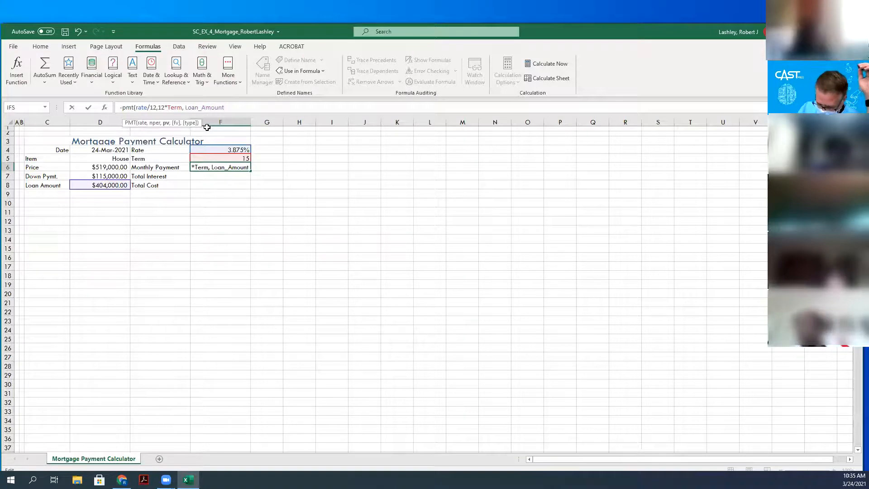
text())
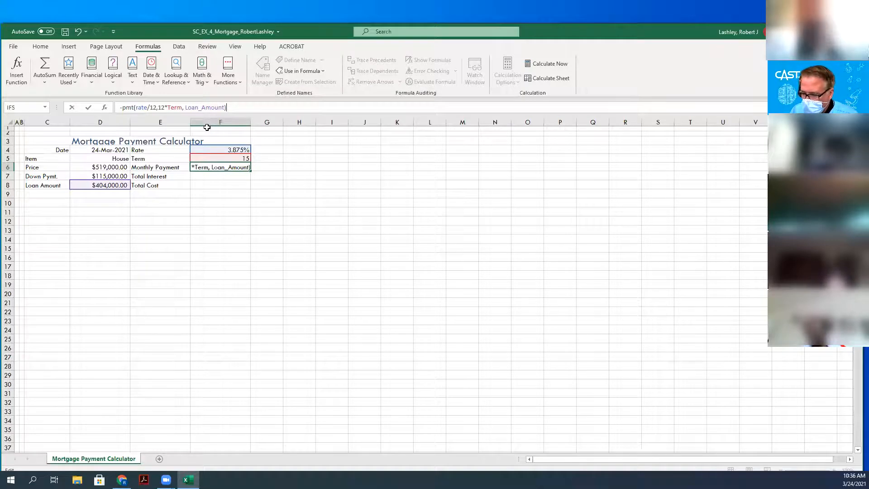
key(Return)
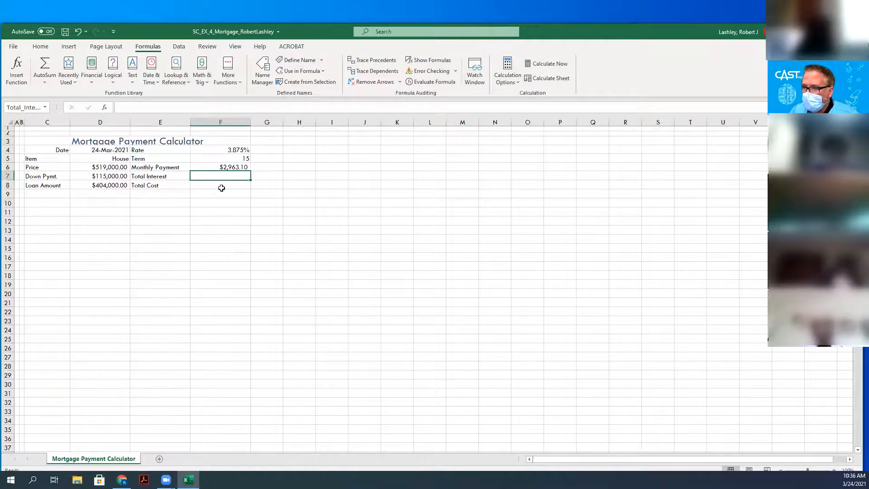
- Enter the total interest formula =12*Term*Monthly_Payment-Loan_Amount in F7 using the defined names
click(113, 185)
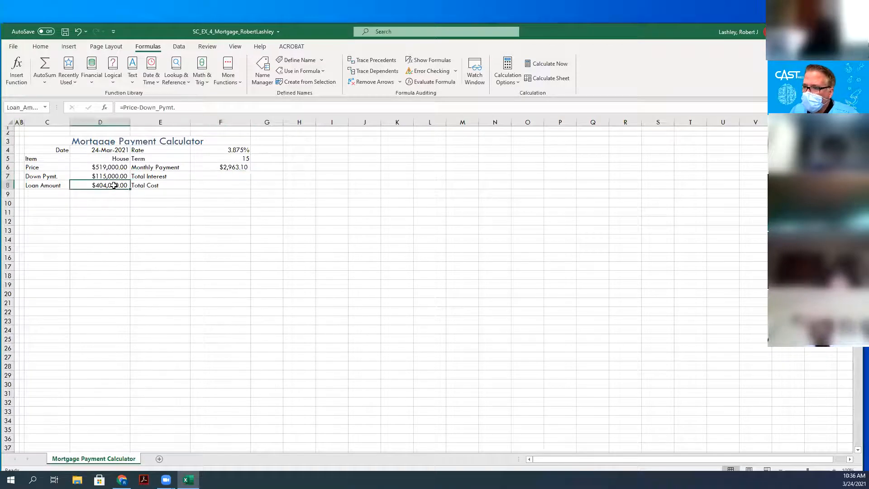
click(205, 176)
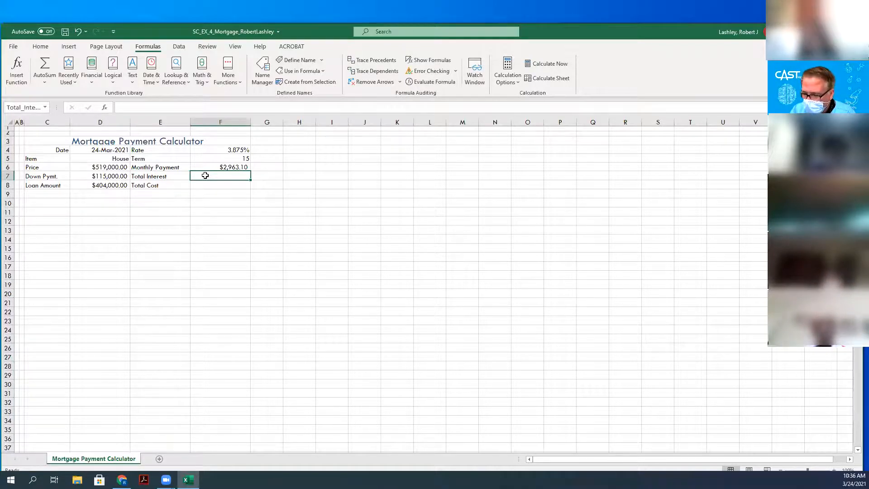
text(=12)
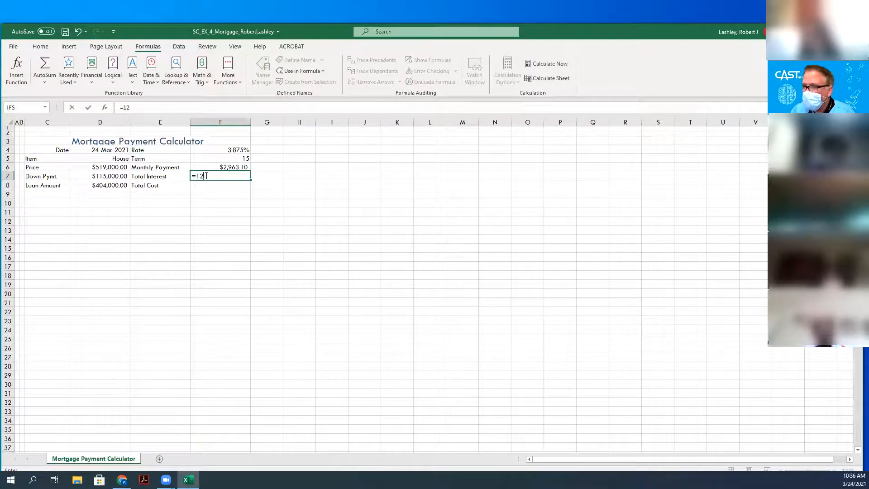
text(*ter)
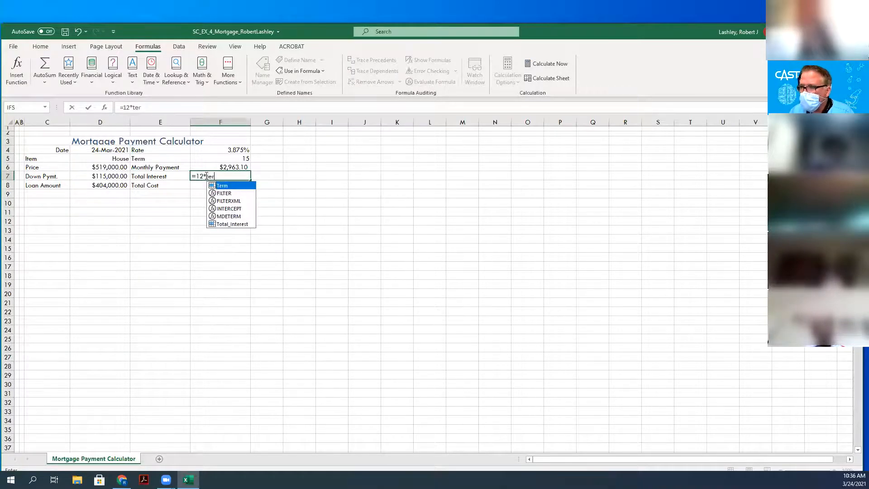
double_click(222, 186)
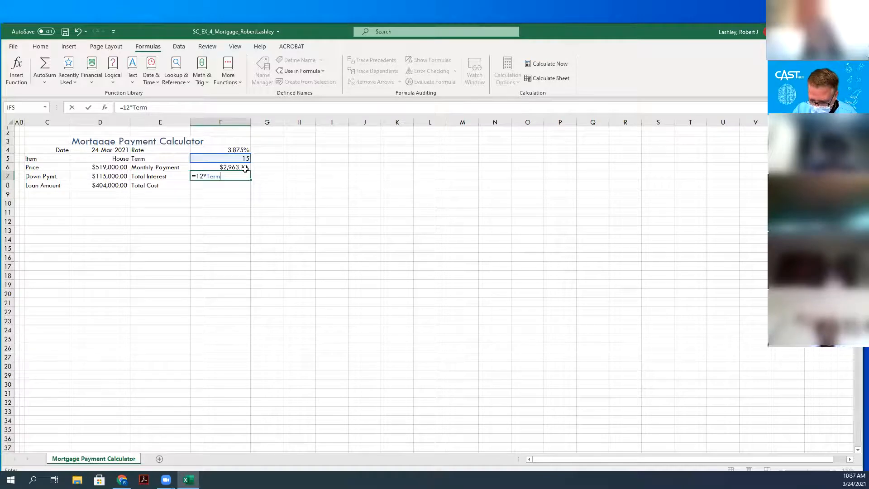
key(BackSpace)
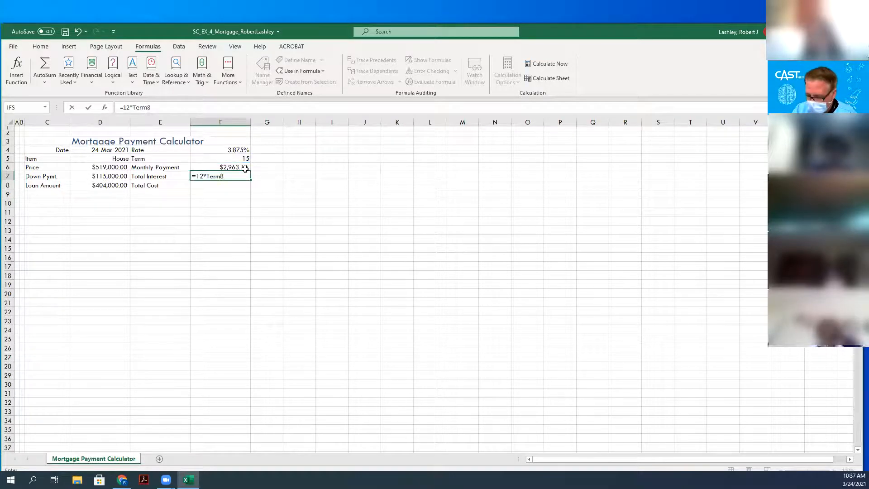
text(m*)
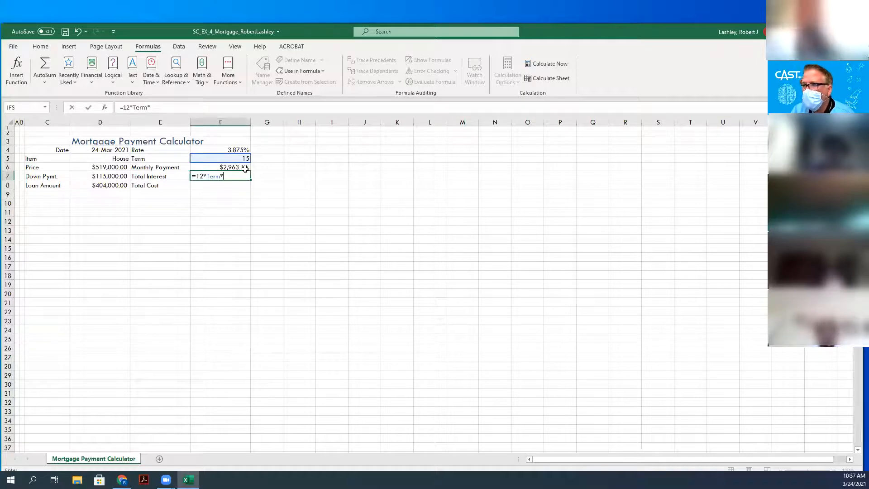
text(mon)
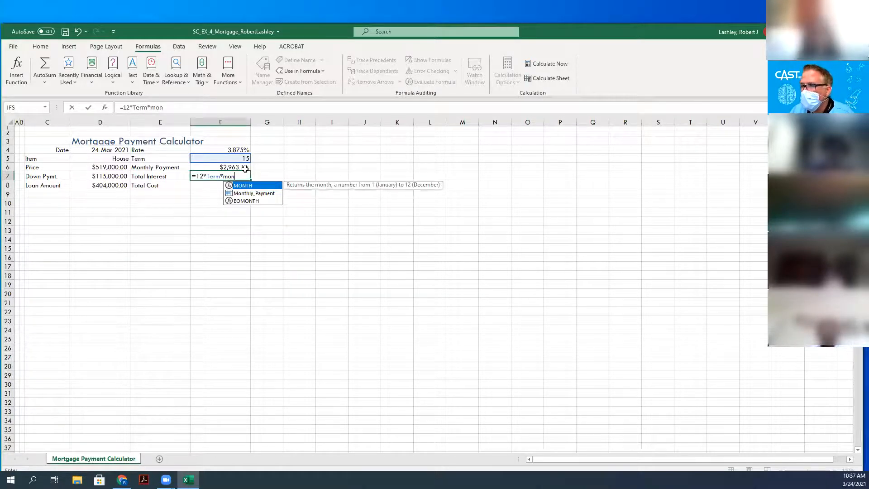
double_click(245, 193)
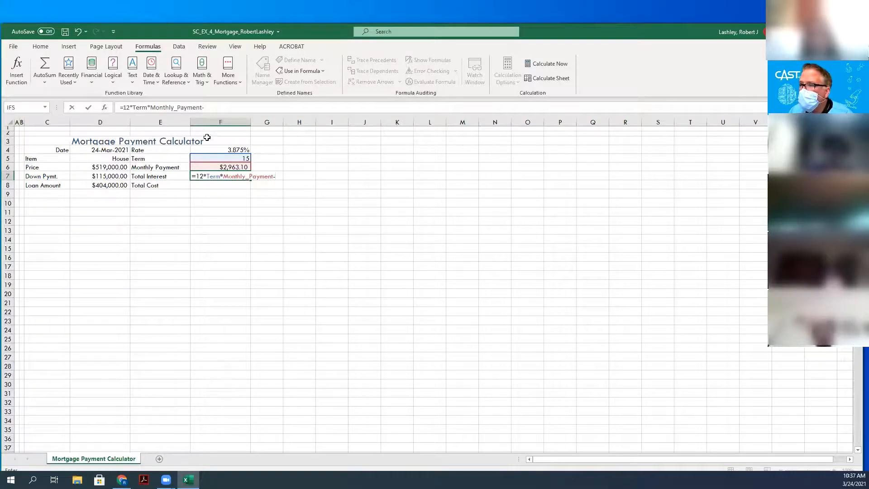
text(loa)
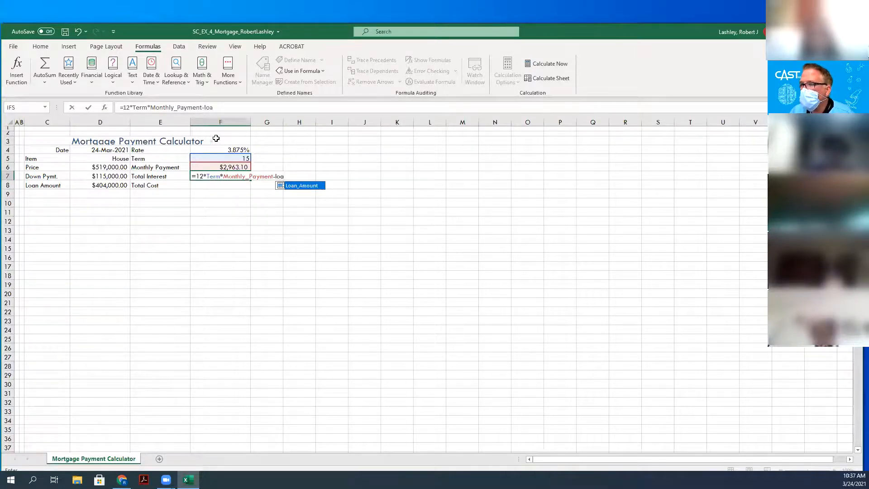
double_click(296, 190)
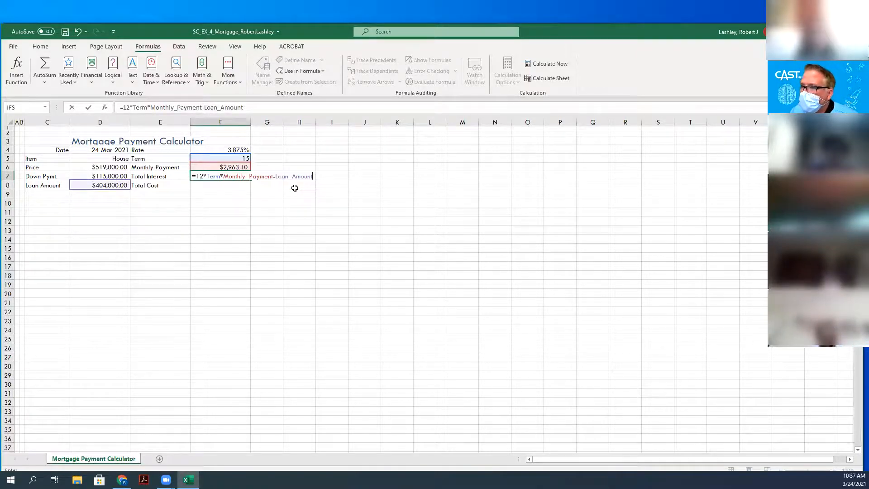
key(Return)
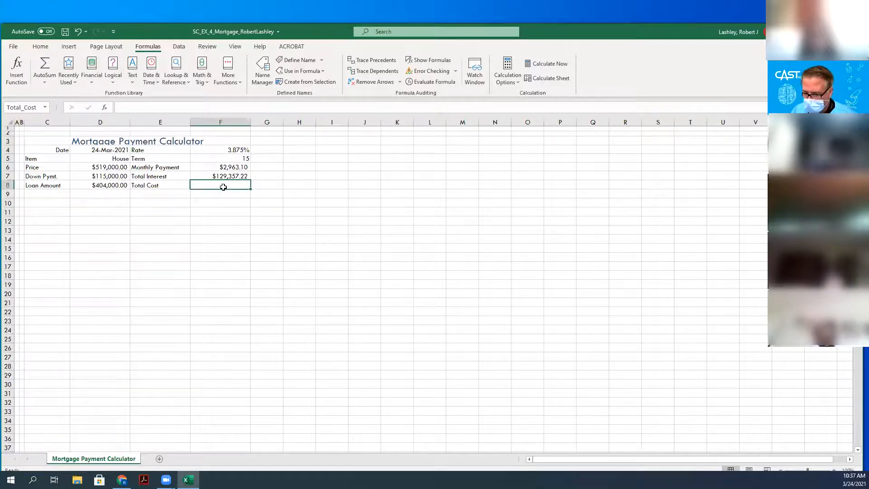
- Enter the total cost formula =price+Total_Interest in F8 using the defined names
text(=)
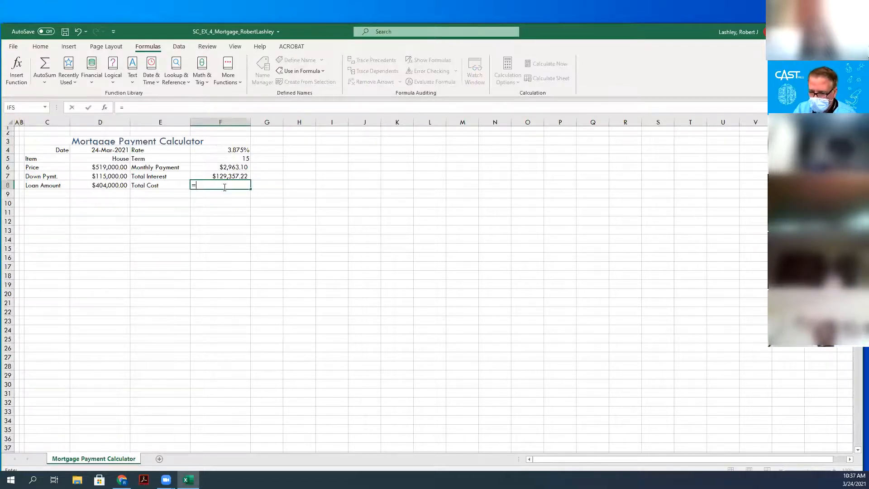
text(price)
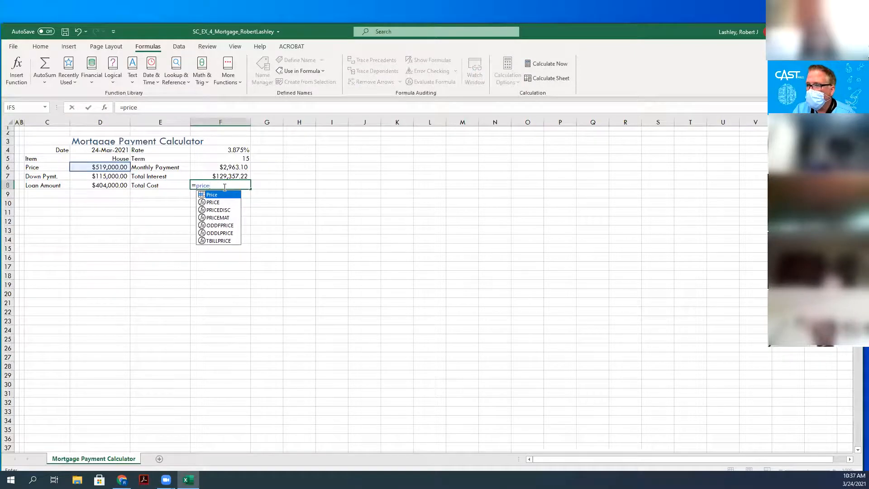
text(()
key(BackSpace)
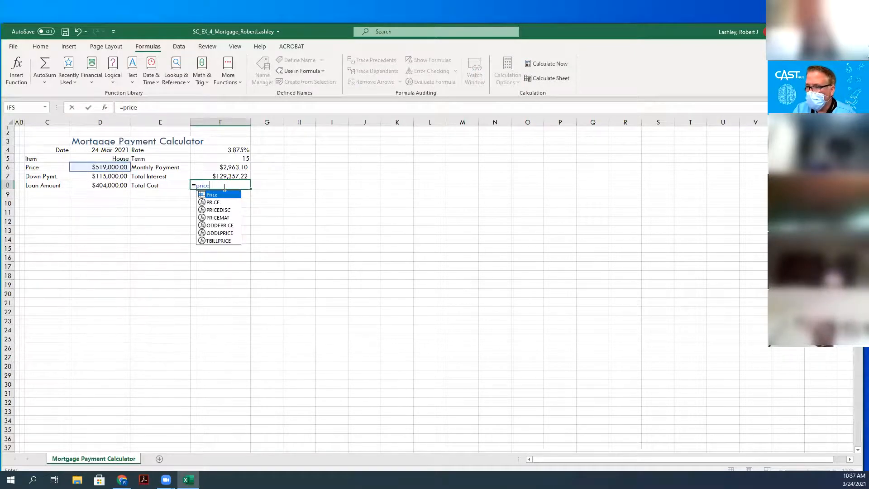
text())
key(BackSpace)
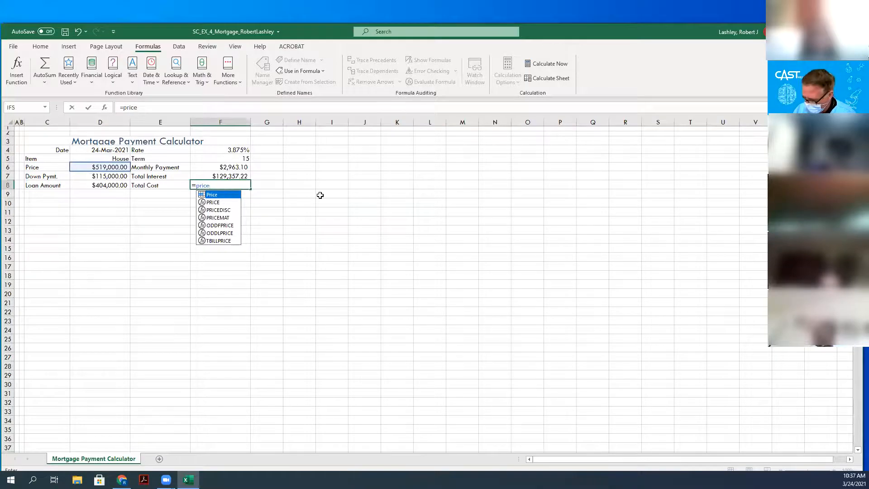
text(+)
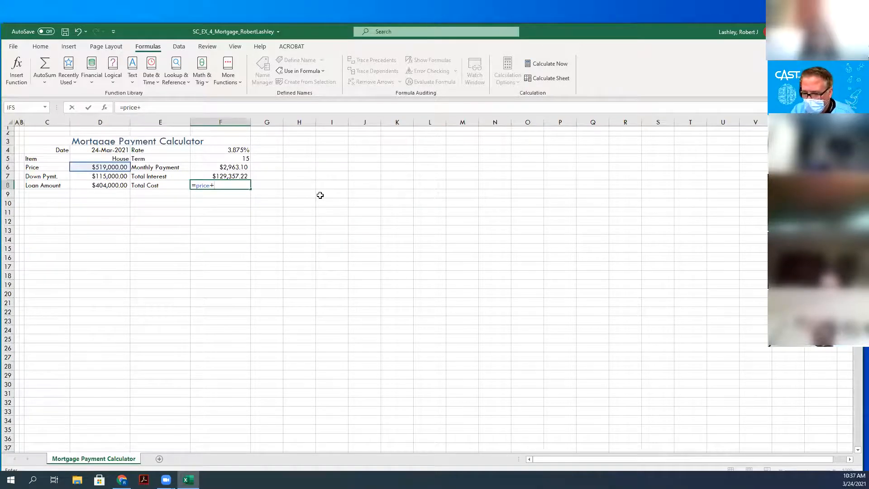
text(total)
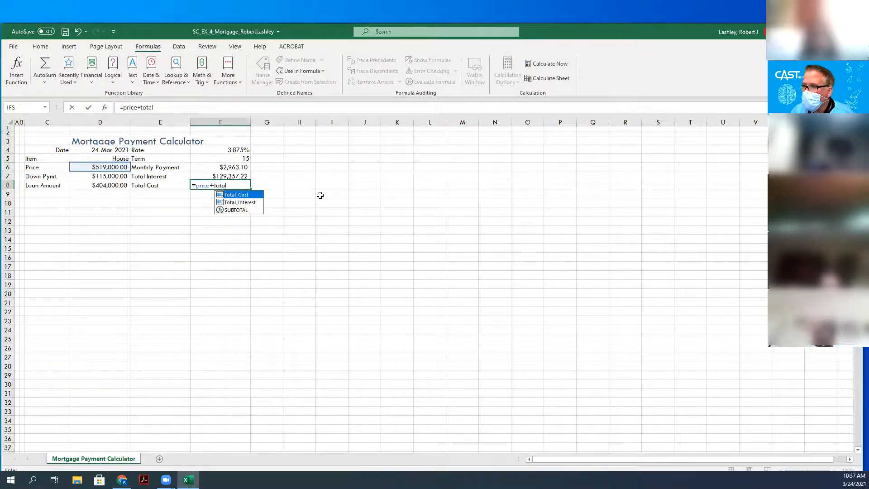
double_click(250, 204)
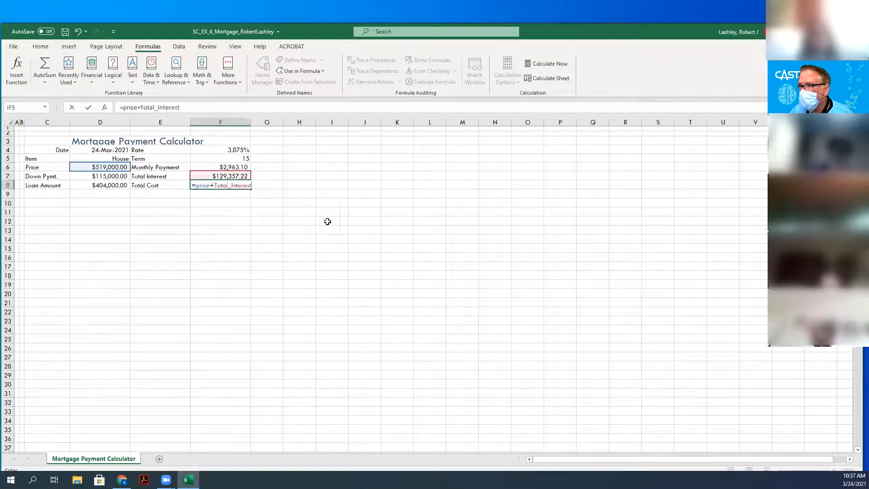
key(Return)
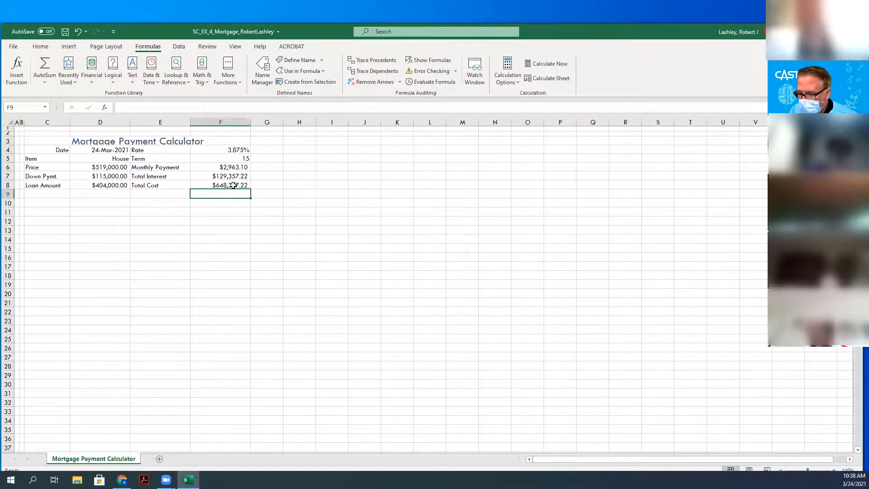
- Replace the Item entry in D5 with condo
click(104, 158)
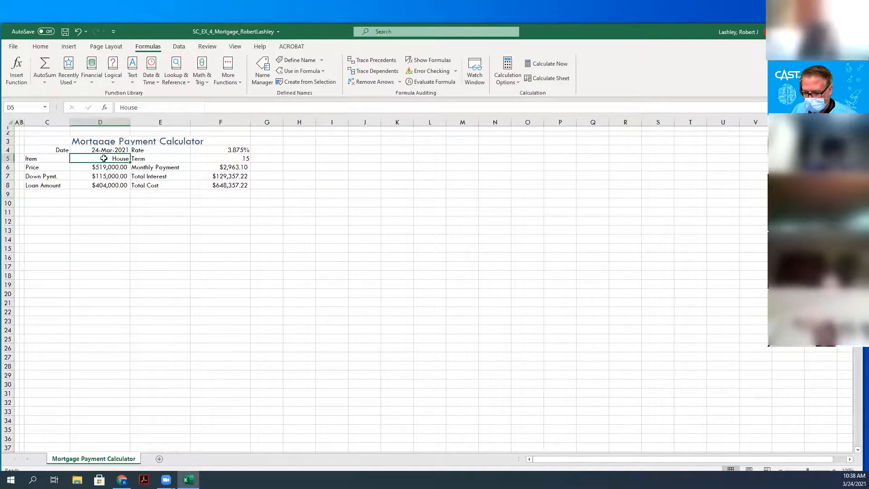
text(codo)
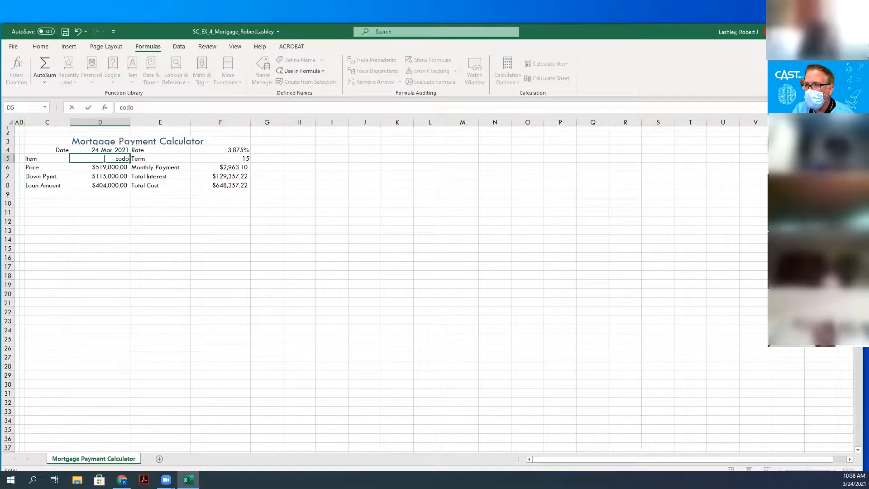
text(mi)
key(BackSpace)
key(BackSpace)
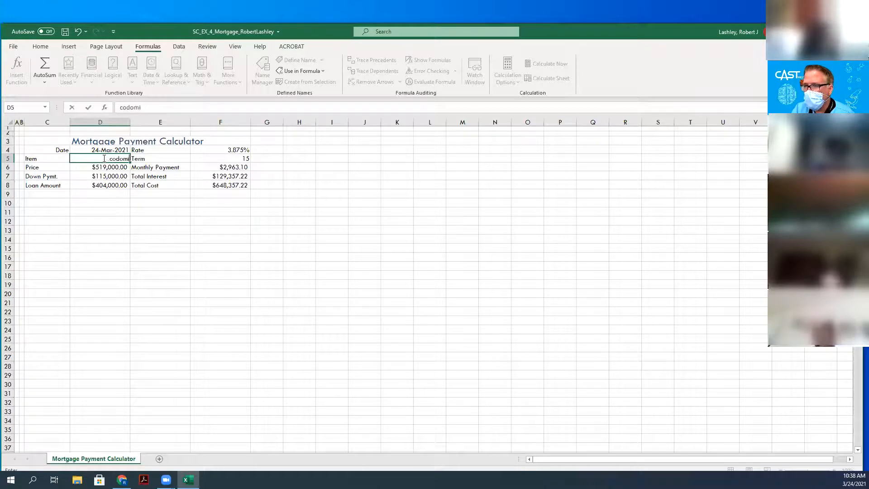
key(BackSpace)
key(BackSpace)
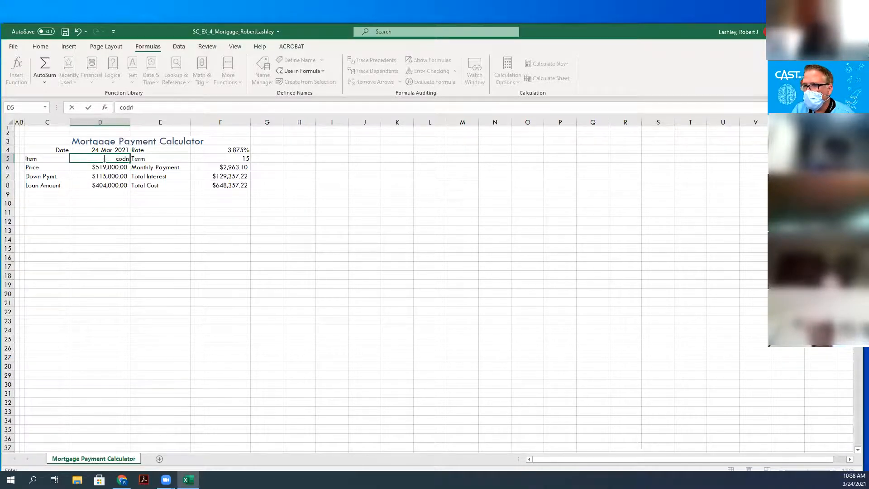
key(BackSpace)
text(ndo)
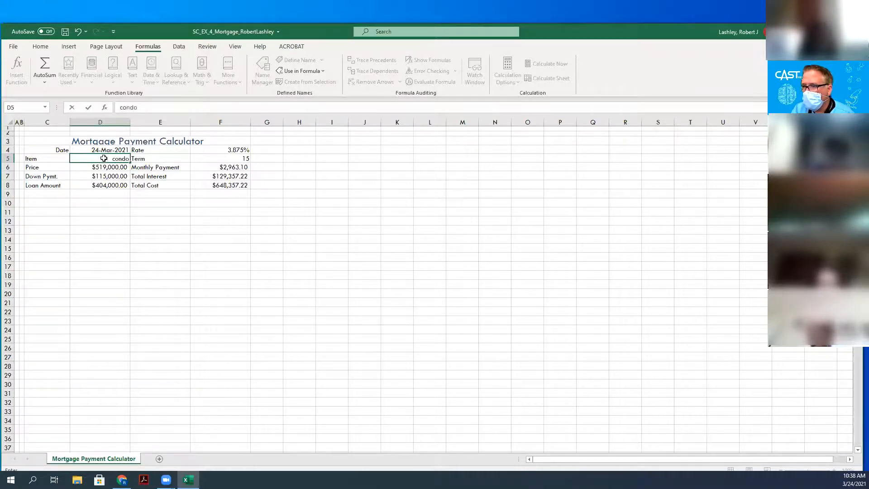
key(Return)
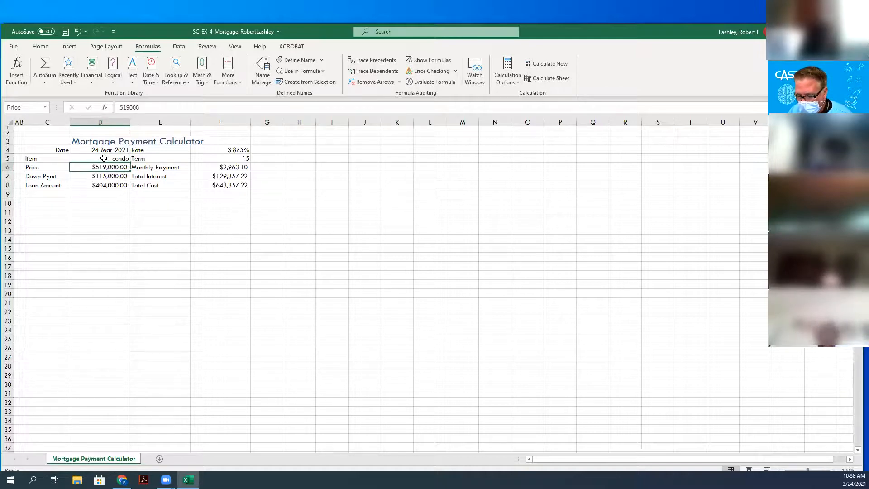
- Set the Price in D6 to 200000 and the down payment in D7 to 50000
text(200,0)
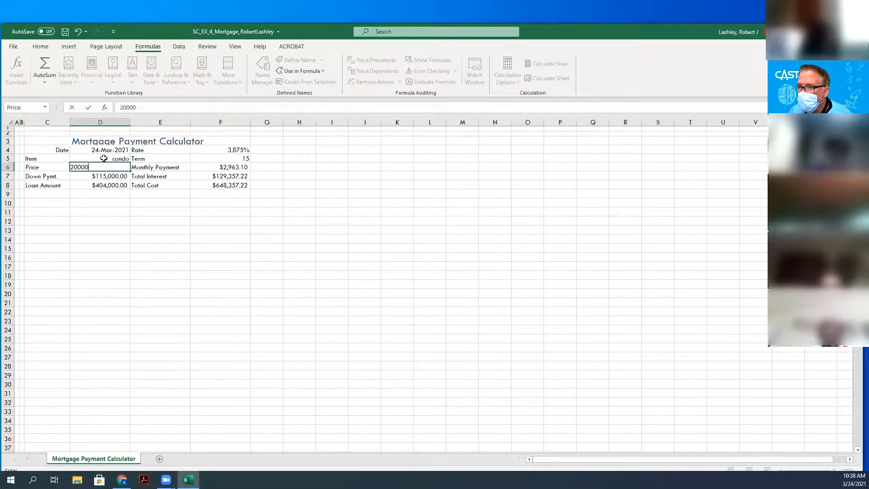
text(00)
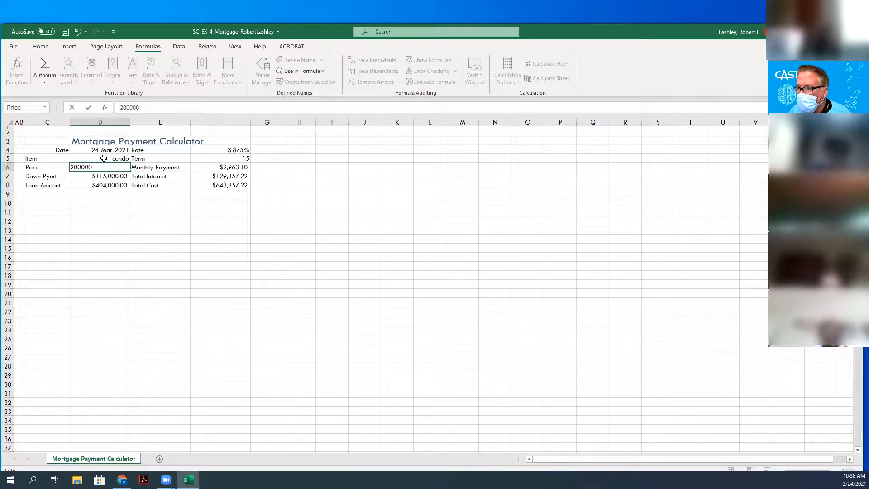
key(Return)
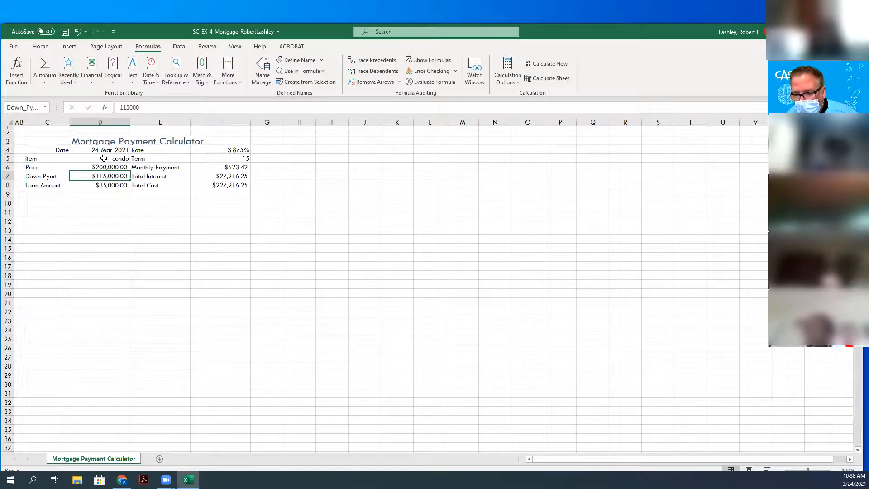
text(50000)
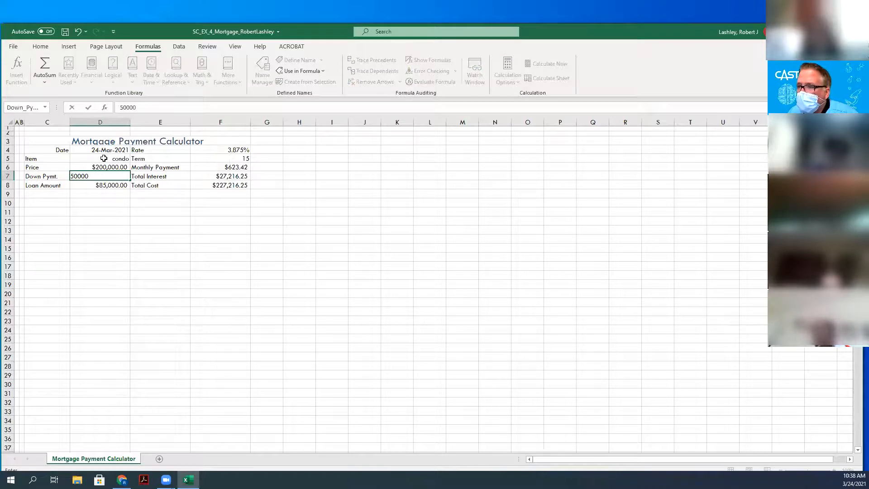
key(Return)
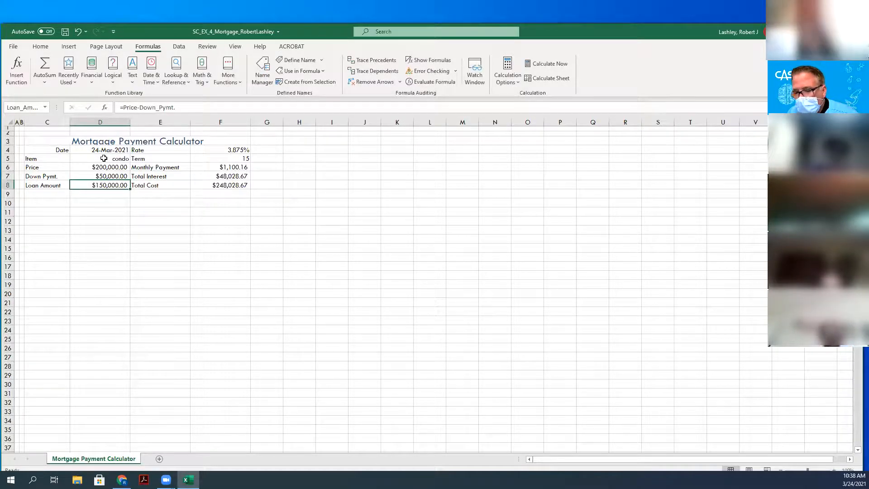
- Set the interest rate in F4 to 4.125%
click(221, 149)
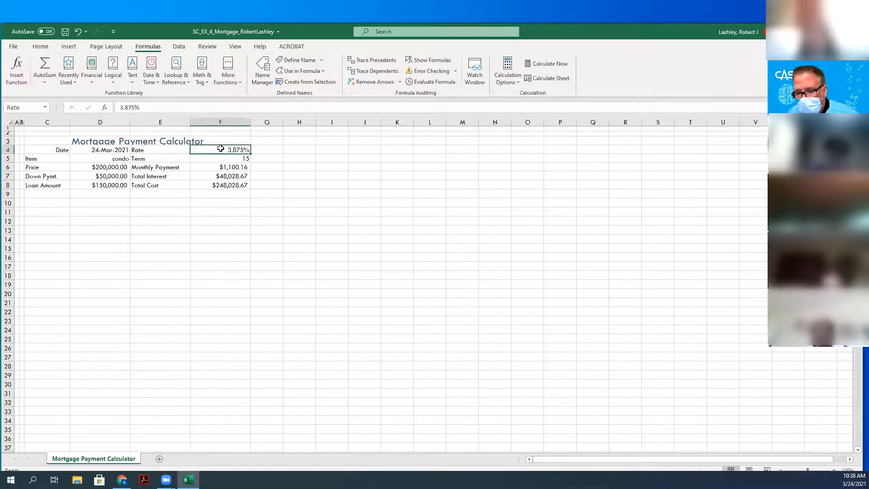
text(4.125)
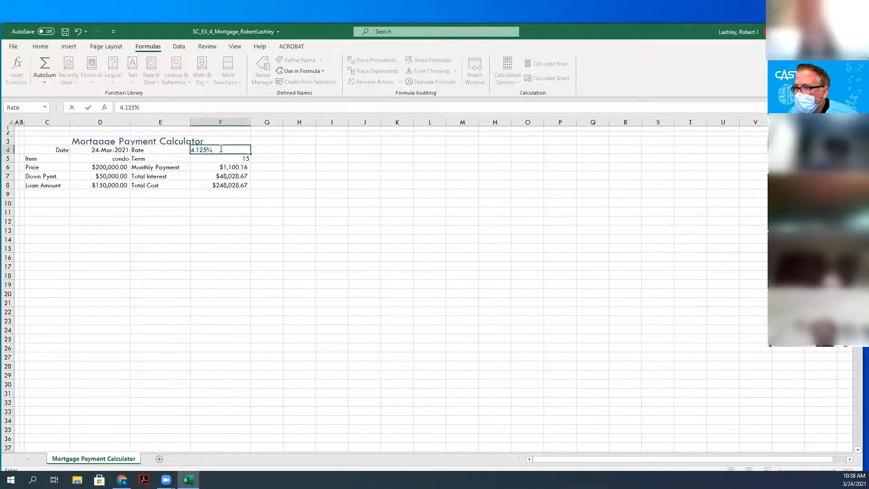
key(Return)
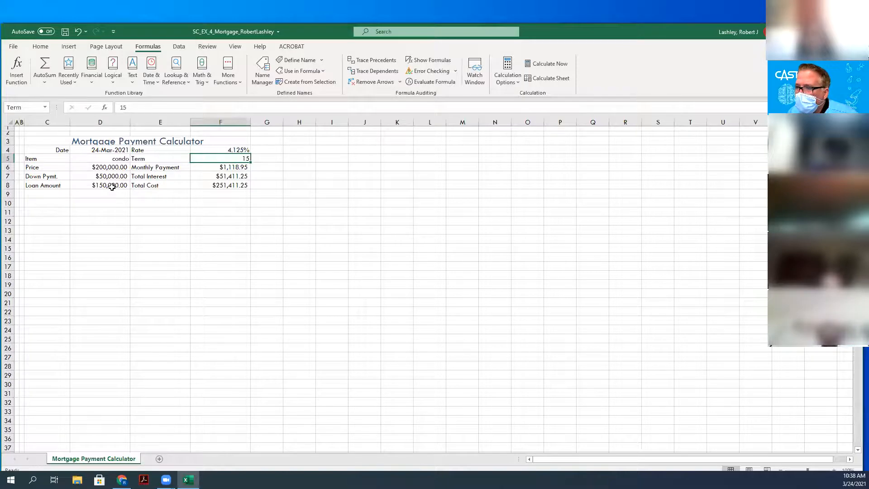
- Check the total cost and monthly payment formulas, and set the loan term in F5 to 10
click(230, 186)
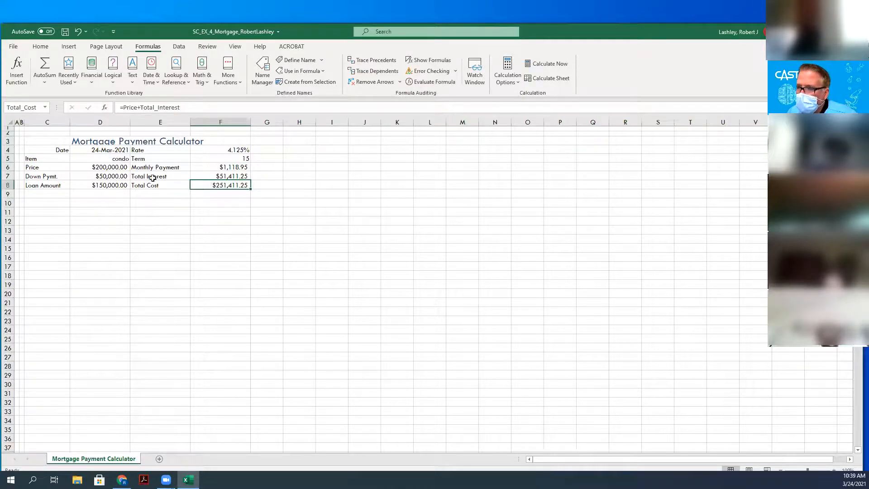
click(220, 168)
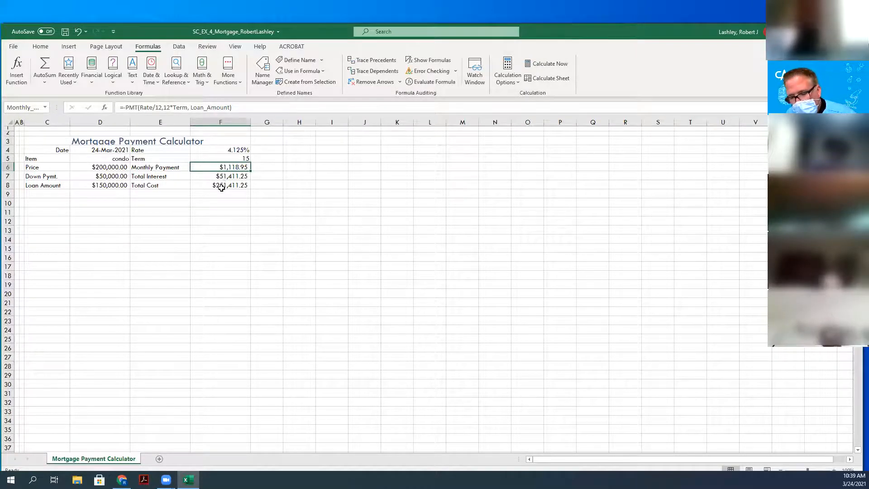
click(224, 158)
text(10)
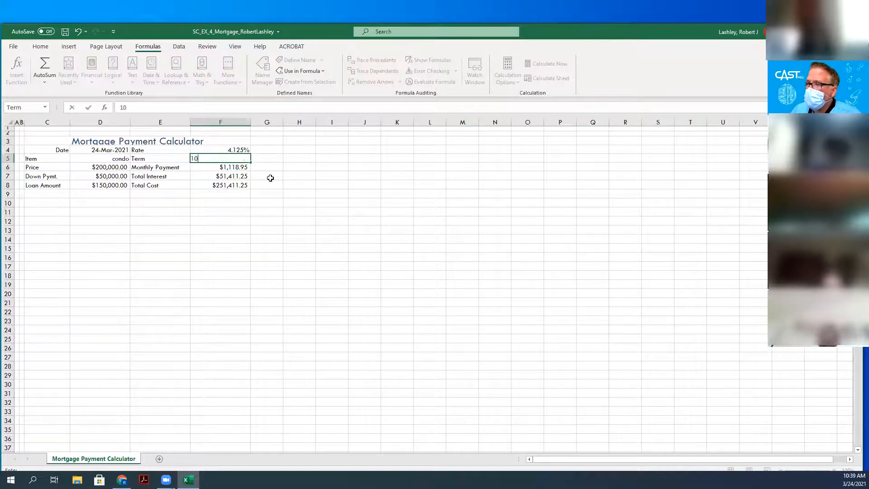
key(Return)
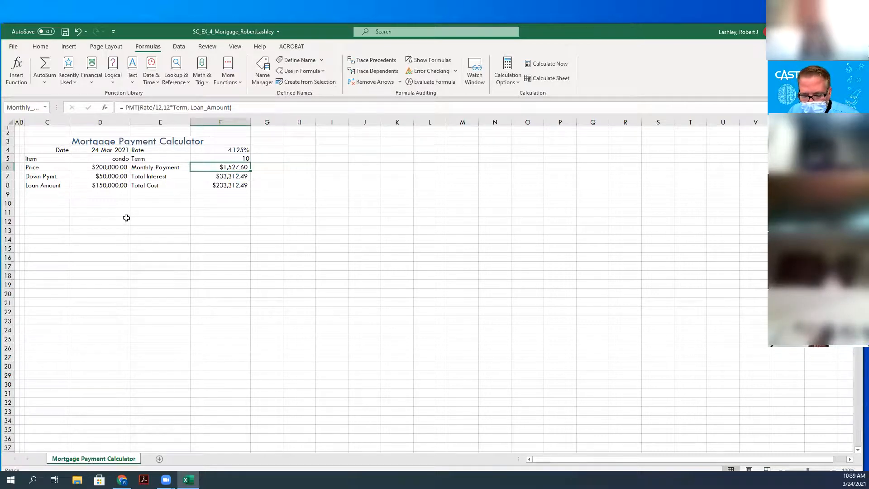
- Replace the Item entry in D5 with House
click(108, 160)
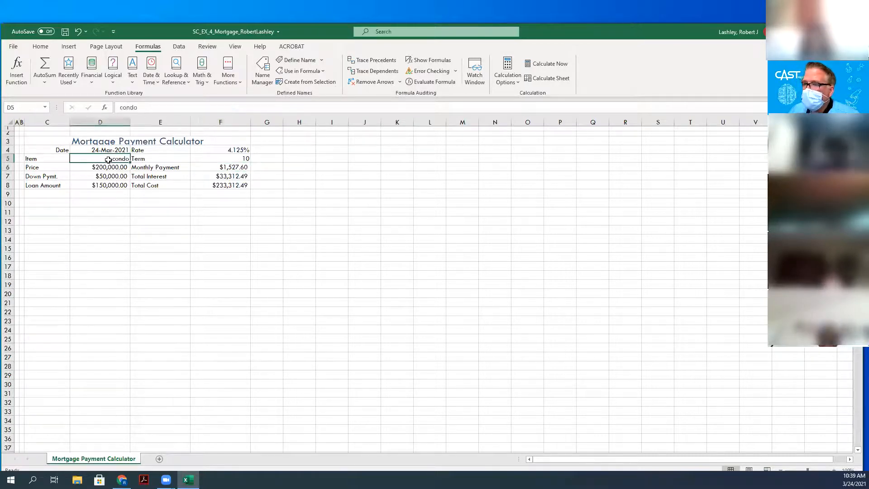
text(use)
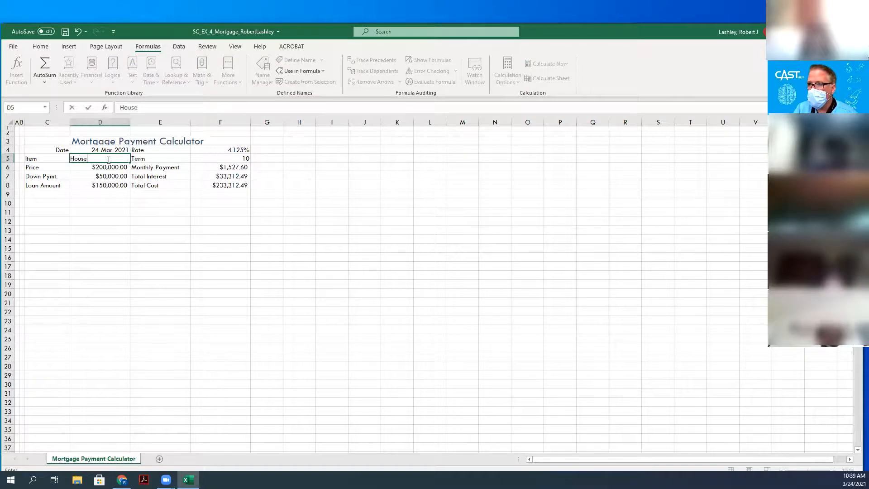
key(Return)
- Set the Price in D6 to 519000 and the down payment in D7 to 115000
text(5190000)
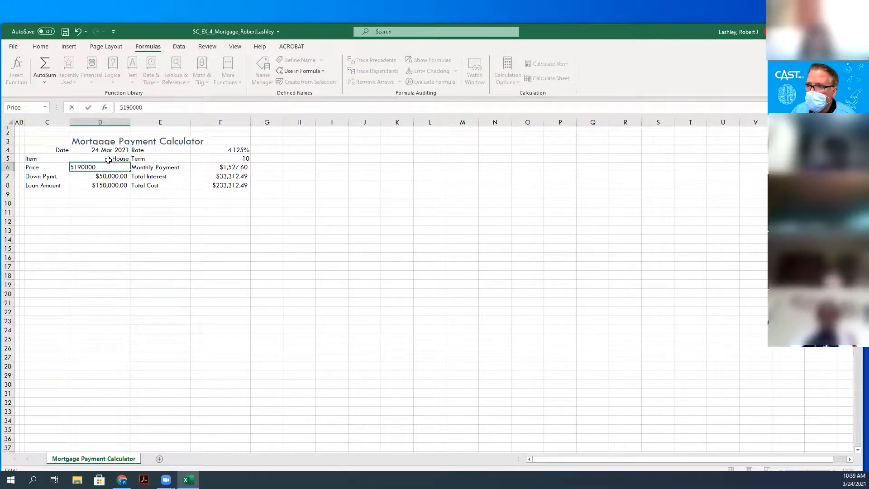
key(BackSpace)
key(Return)
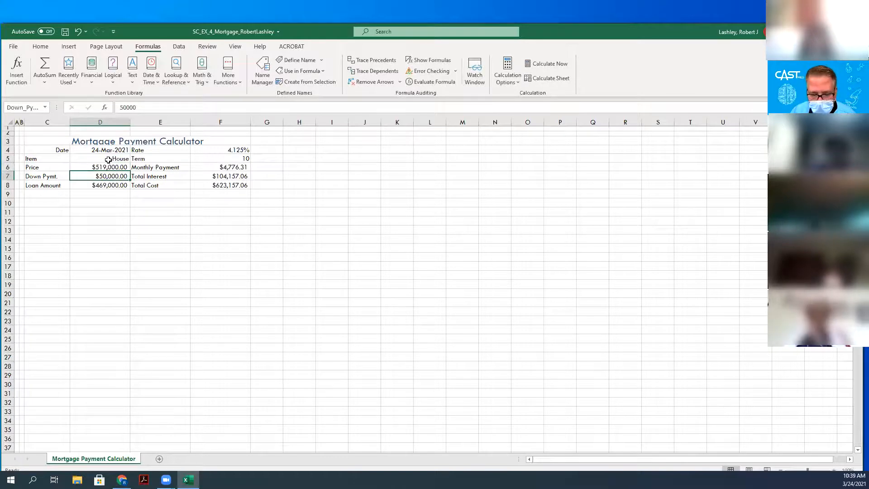
text(115,00)
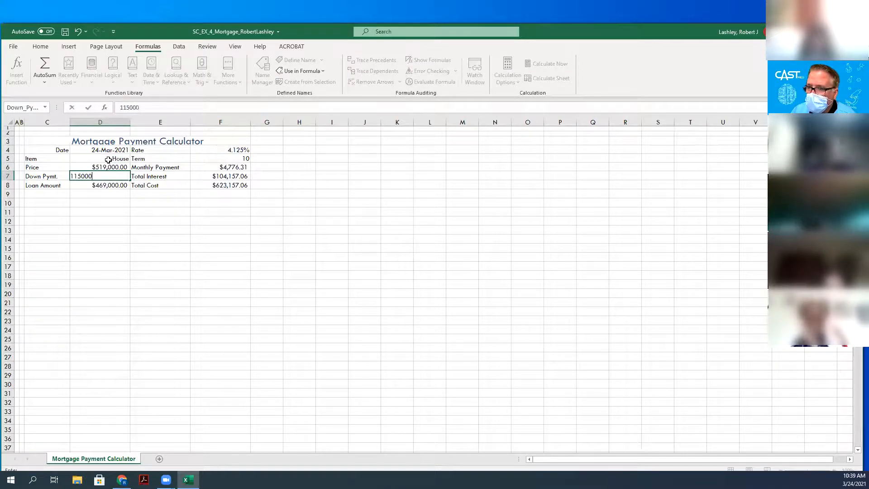
text(0)
key(Return)
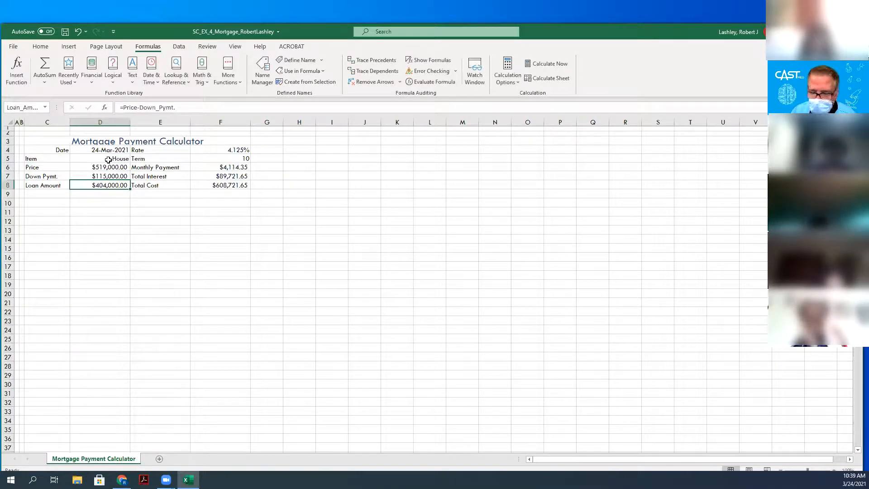
- Set the interest rate in F4 to 3.875% and the loan term in F5 to 15
key(Right)
key(Right)
key(Up)
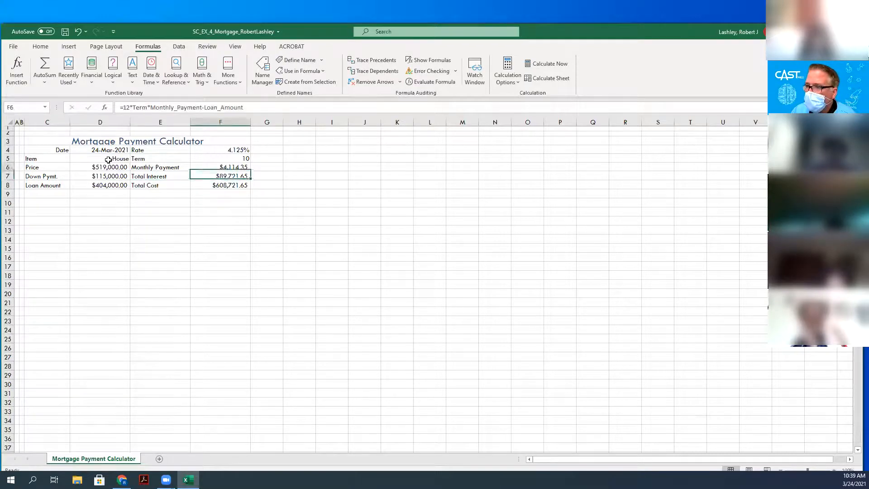
key(Up)
key(Up)
key(Up)
text(3)
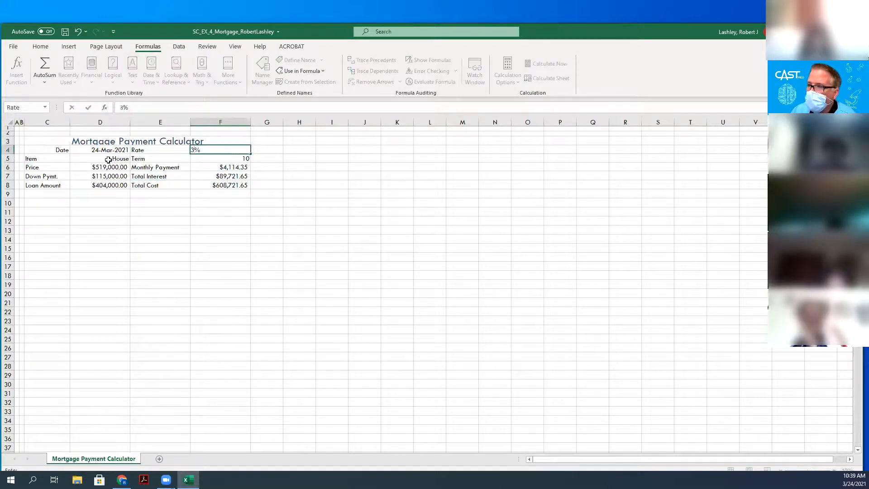
text(.875)
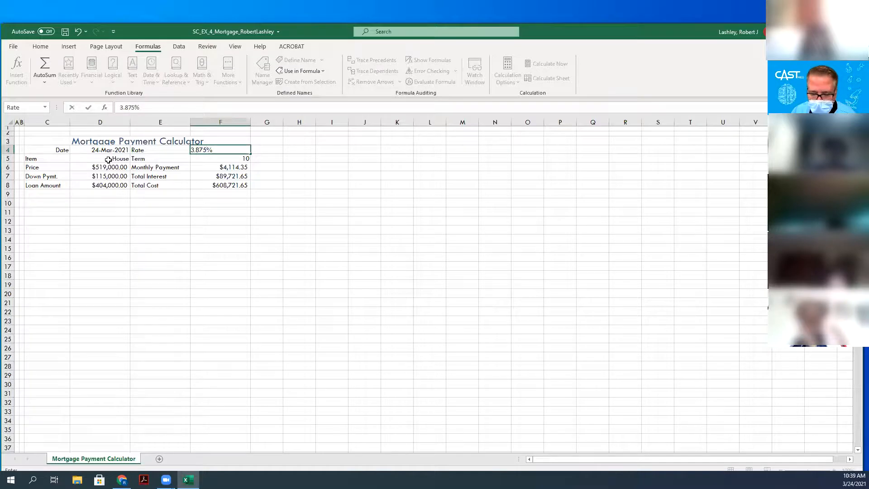
key(Return)
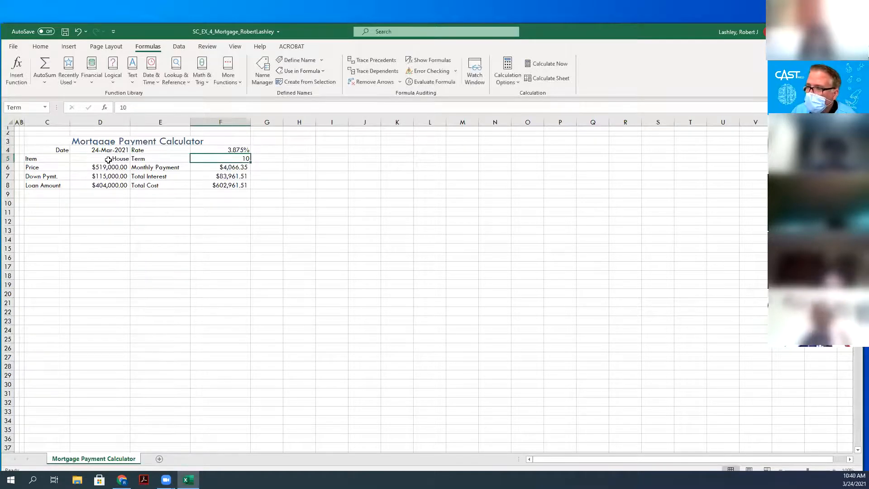
text(15)
key(Return)
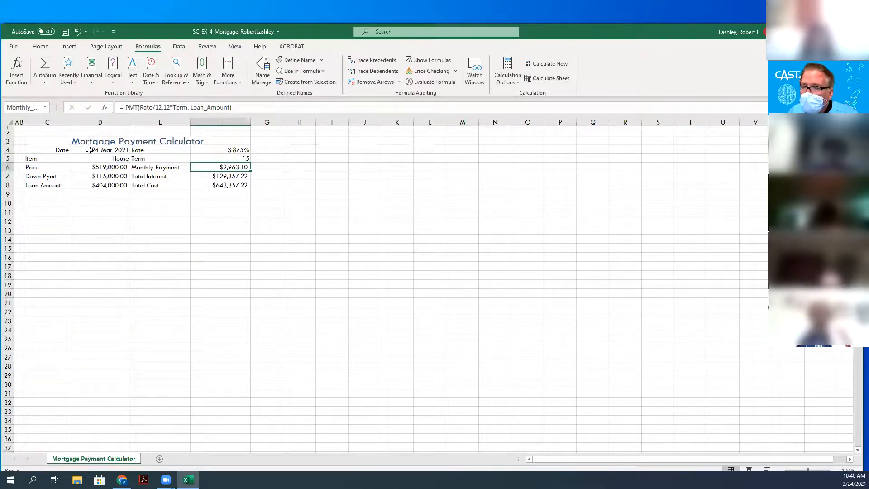
- Enter the section heading "Varying Interest Rate Schedul" in C9 below the loan data
click(104, 198)
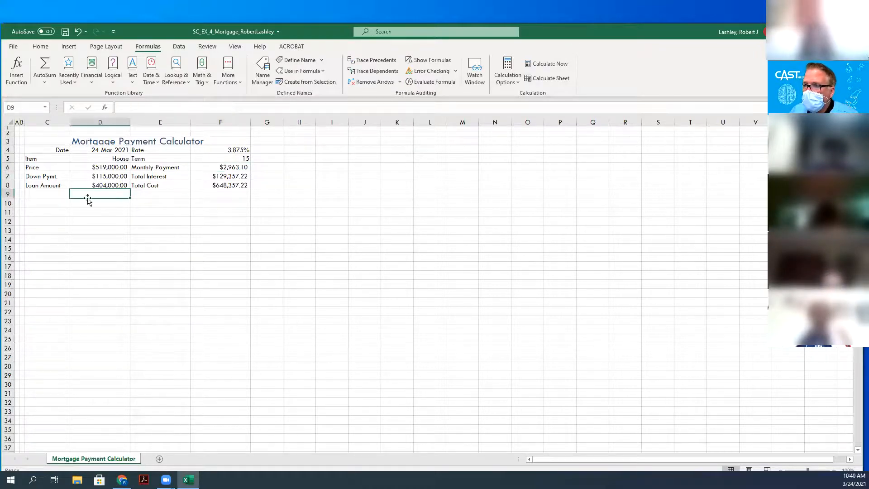
click(50, 200)
click(53, 195)
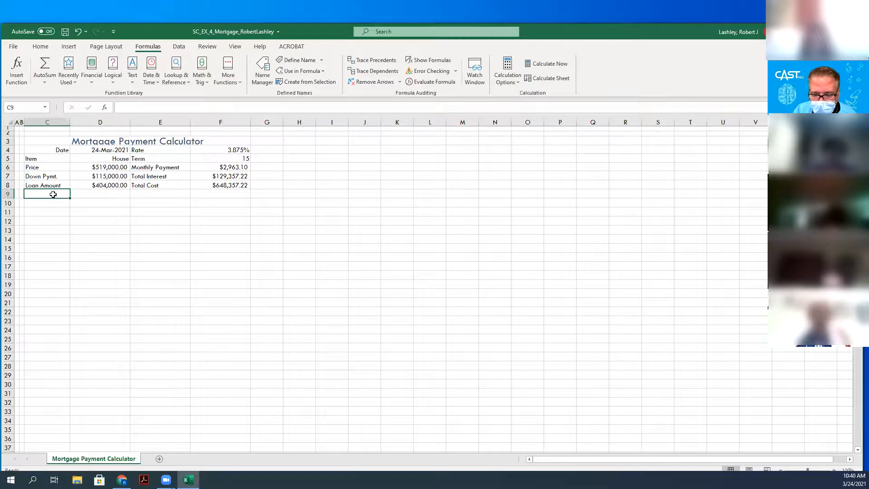
text(Varying Interest Rat)
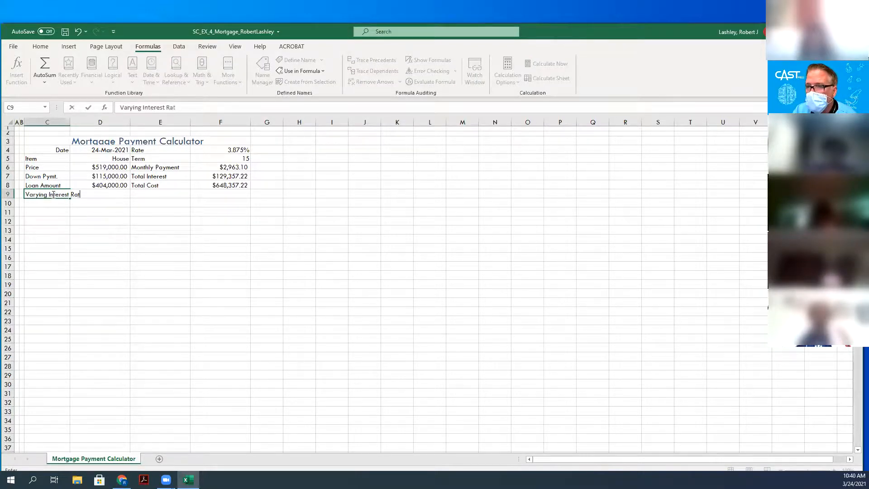
text(e Schedul)
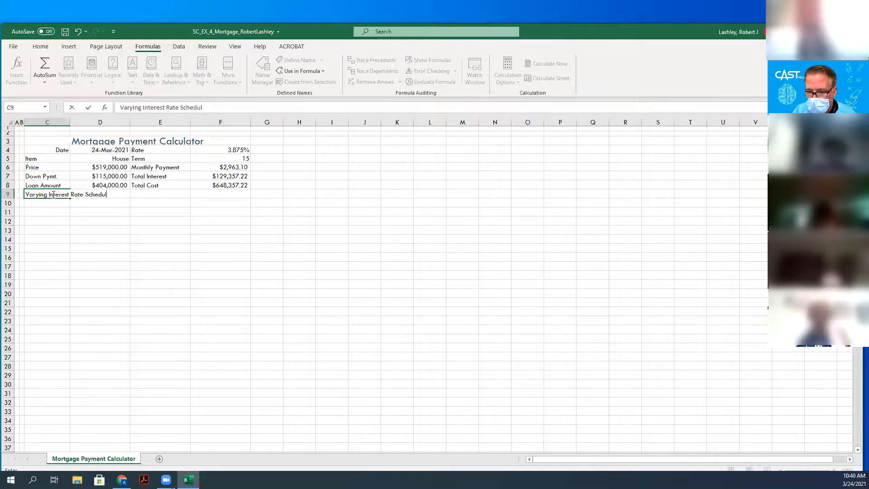
key(Return)
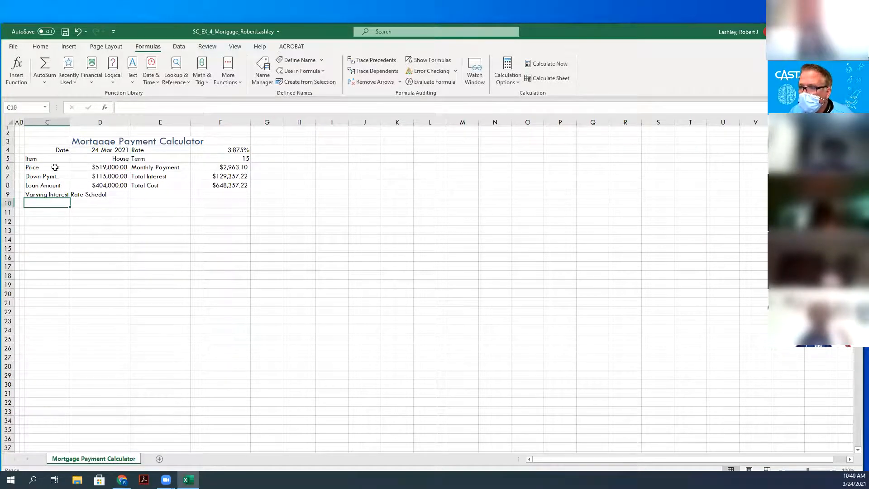
- Apply the C3 title's formatting to C9 with Format Painter and correct the heading to "Varying Interest Rate Schedule"
click(54, 142)
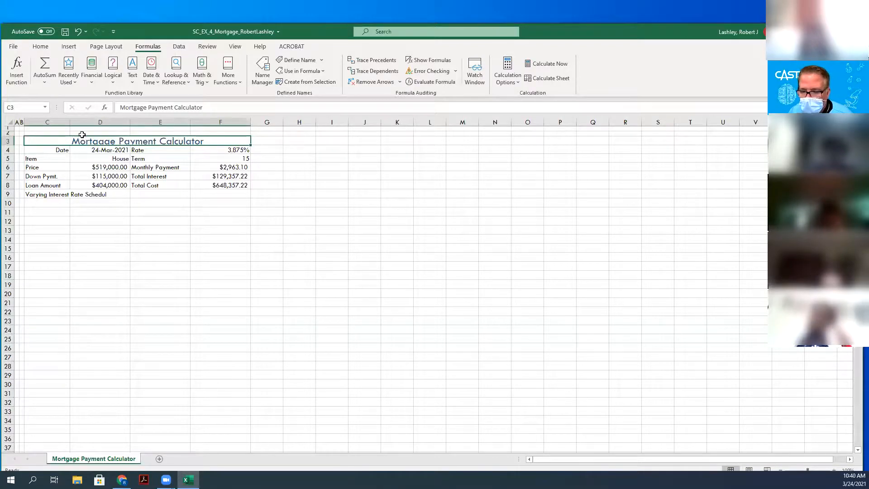
click(36, 46)
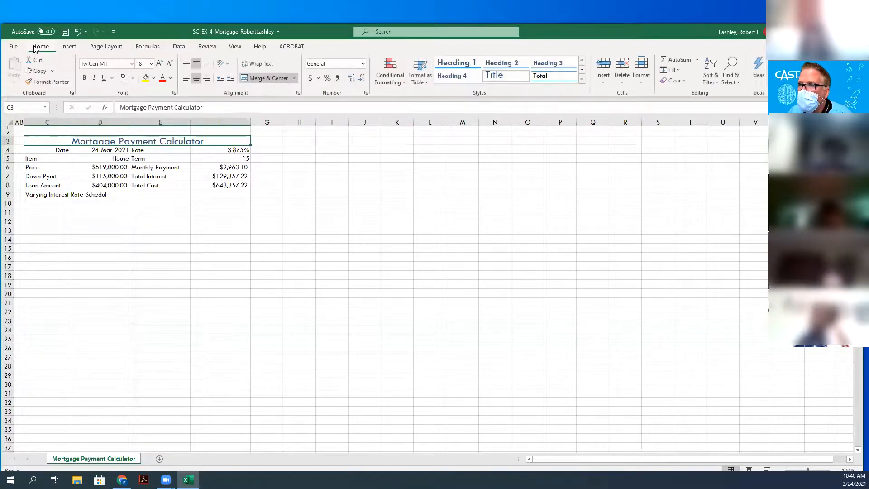
click(47, 82)
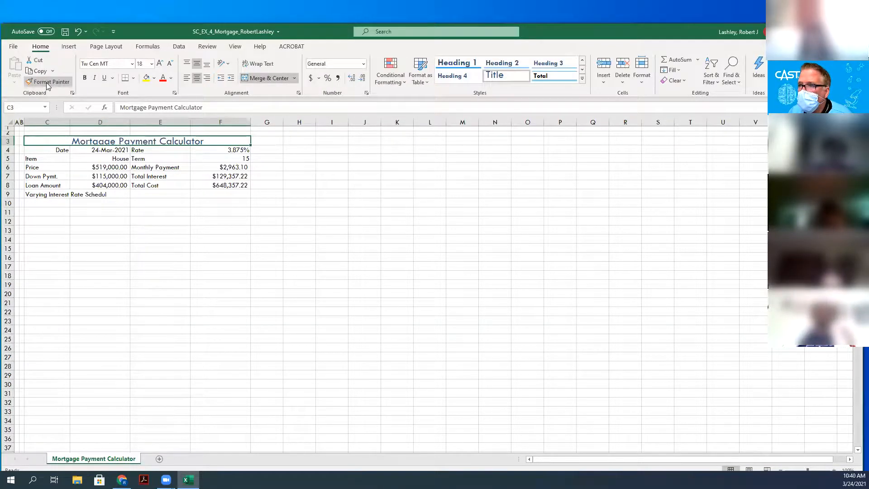
click(47, 194)
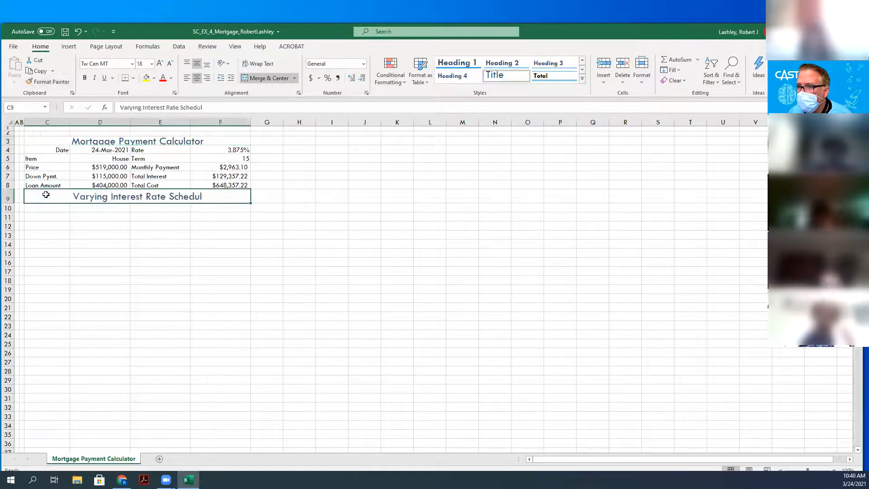
click(204, 107)
text(e)
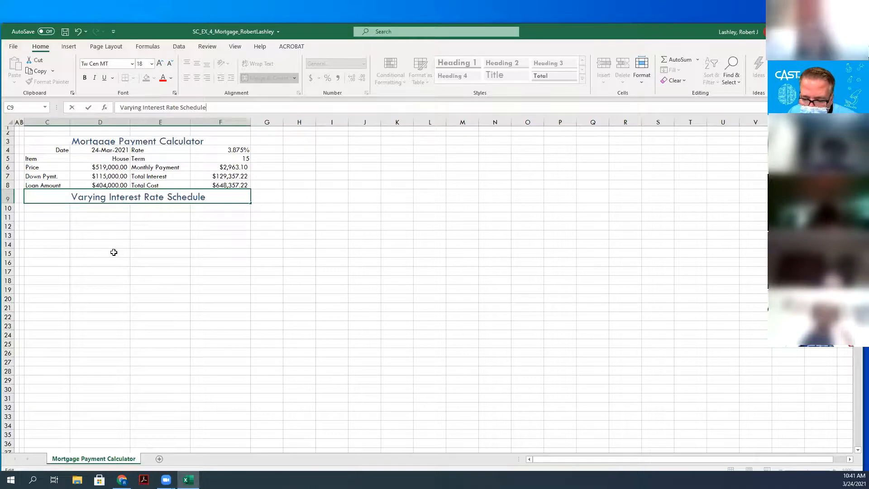
- Enter the column heading Rate in C10 under the schedule title
click(56, 206)
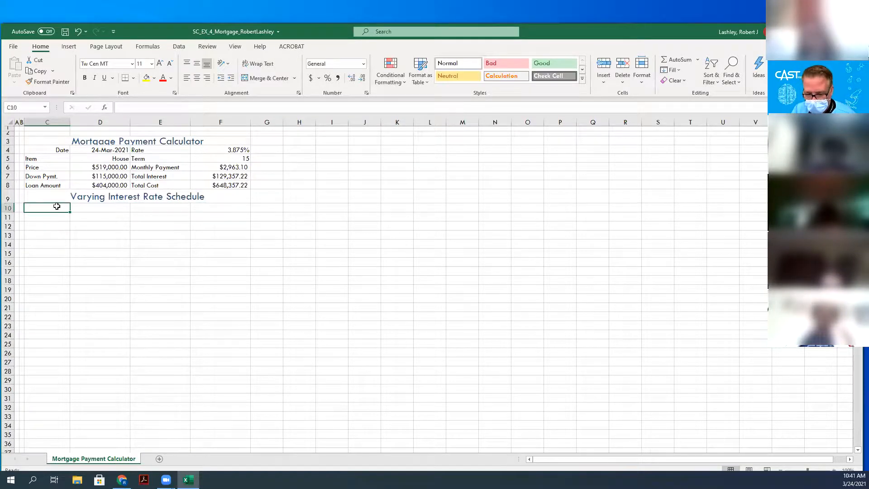
text(Rate)
key(Tab)
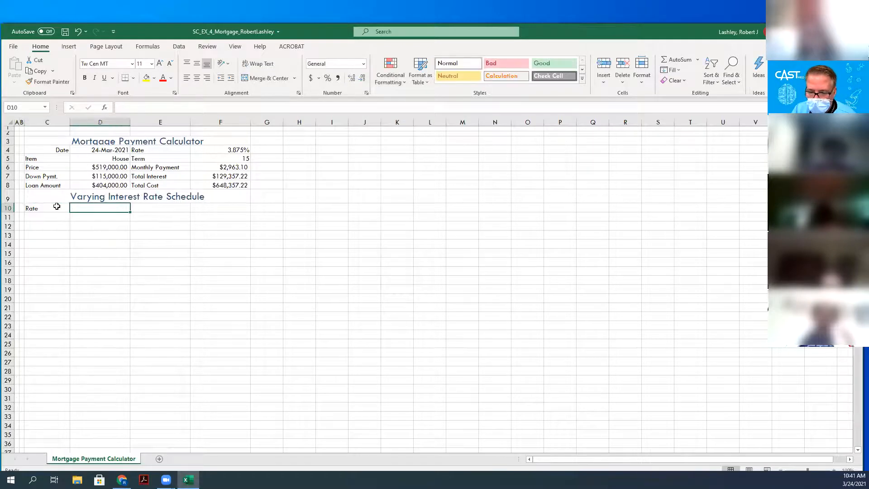
- Enter the column headings Monthly Payment, Total Interest and Total Cost in D10, E10 and F10
text(Monthly)
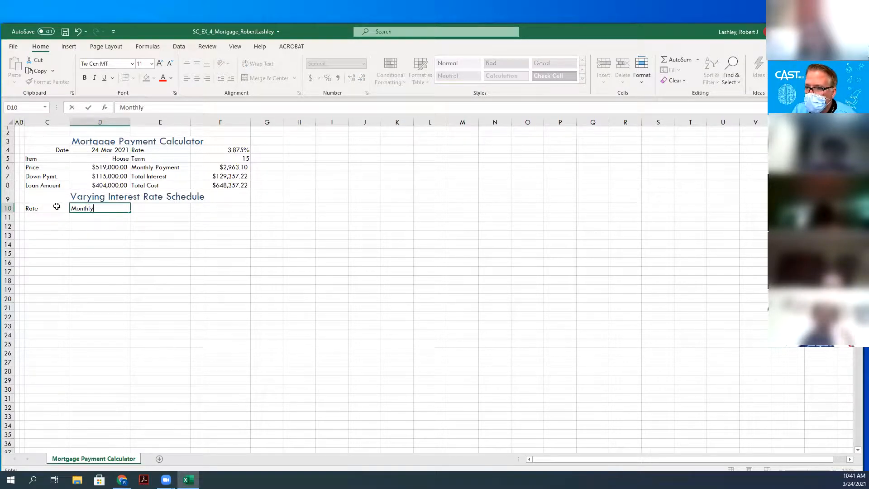
text( Payment)
key(Tab)
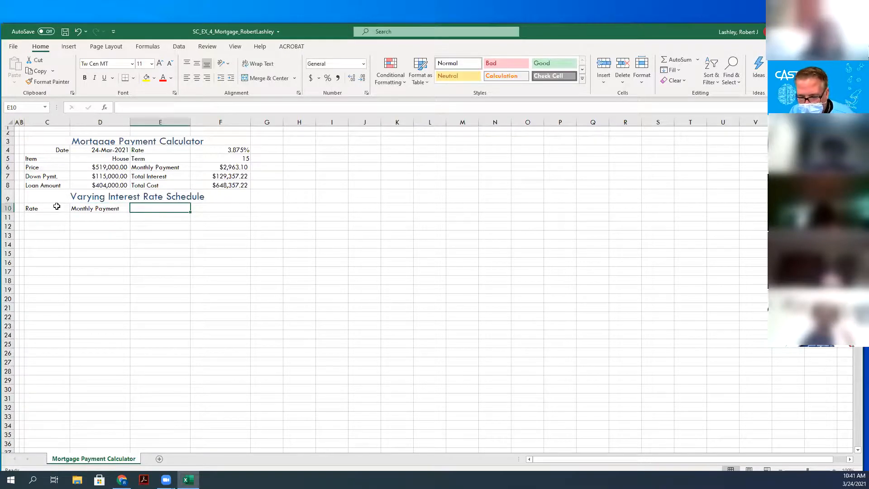
text(T)
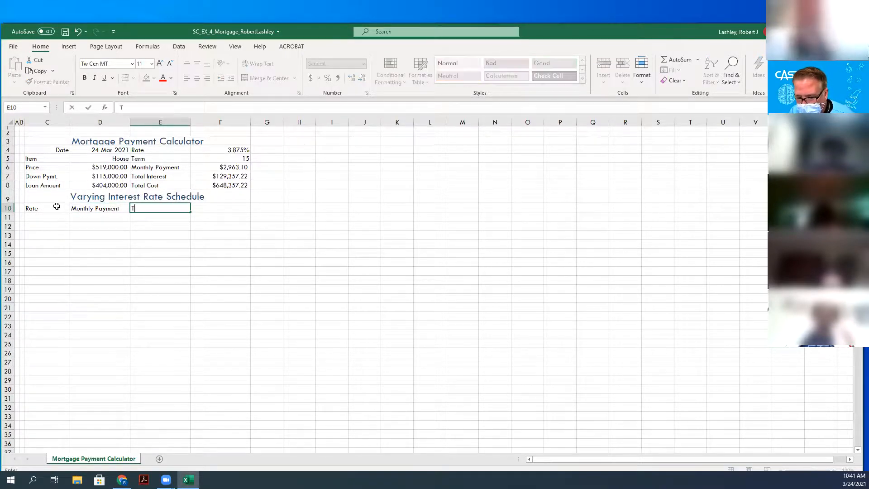
text(otal Interest)
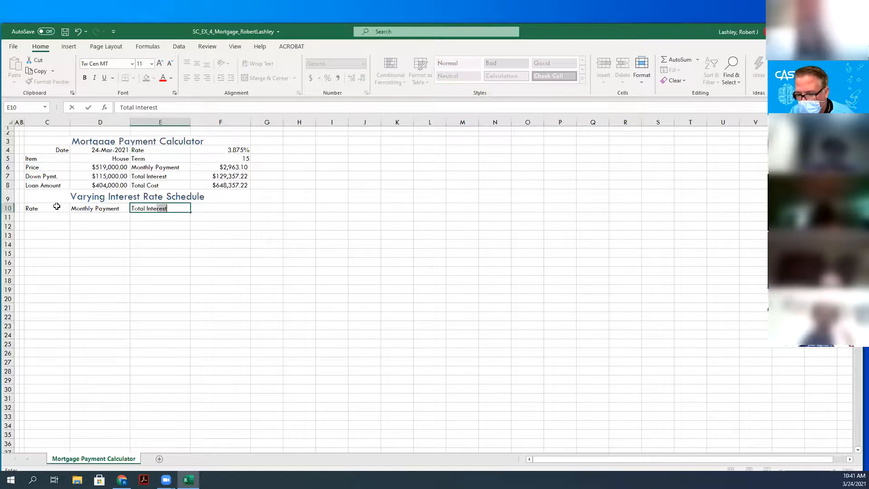
key(Tab)
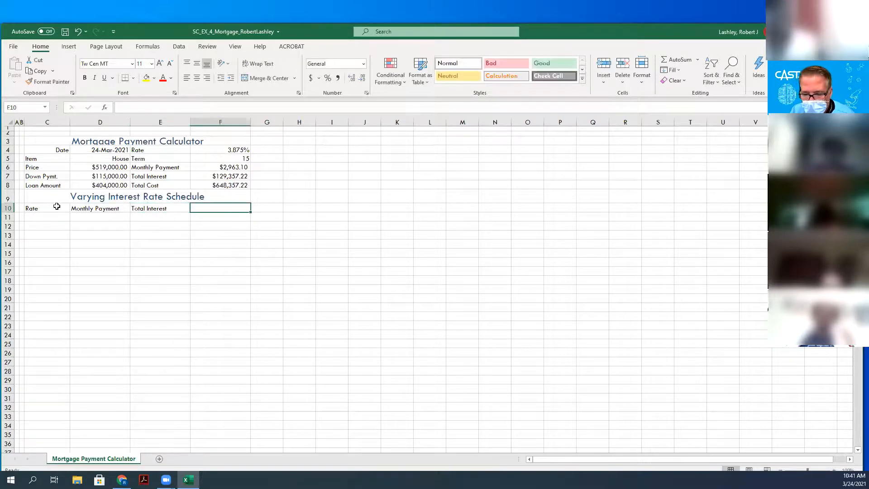
text(Total Cost)
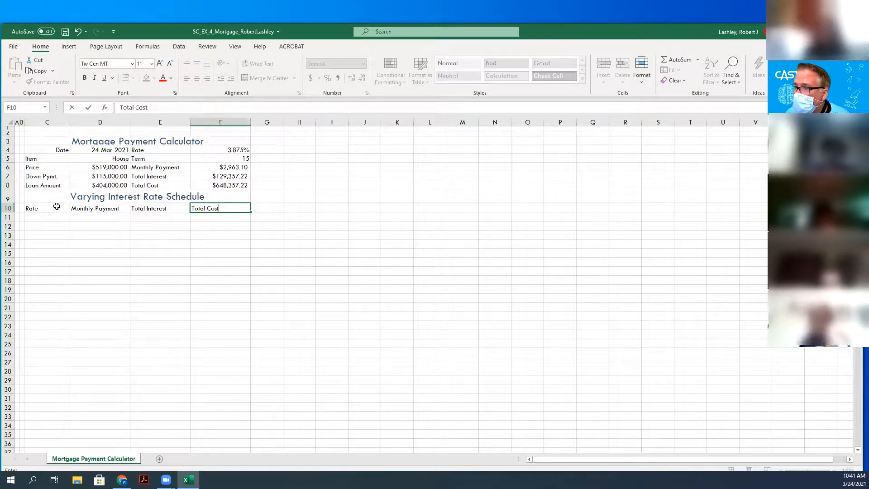
key(Return)
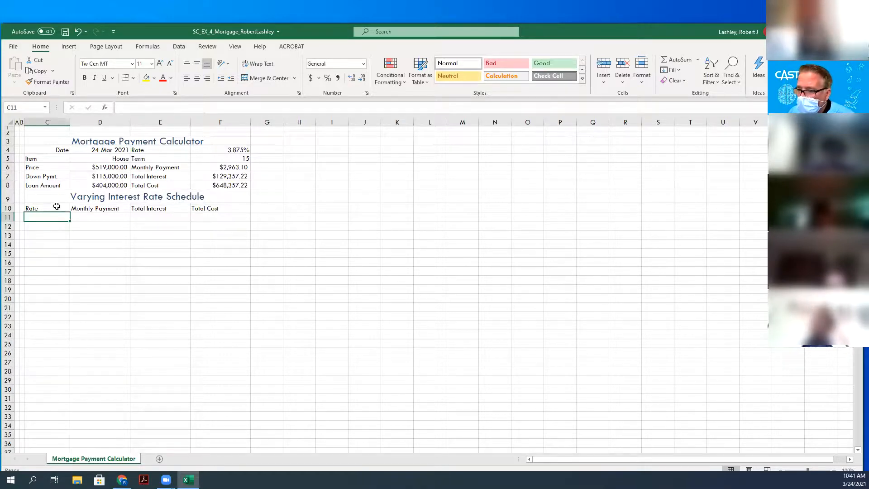
- Enter 3.0 in C11 and 3.125 in C12 as plain numbers under the Rate heading
text(3.0)
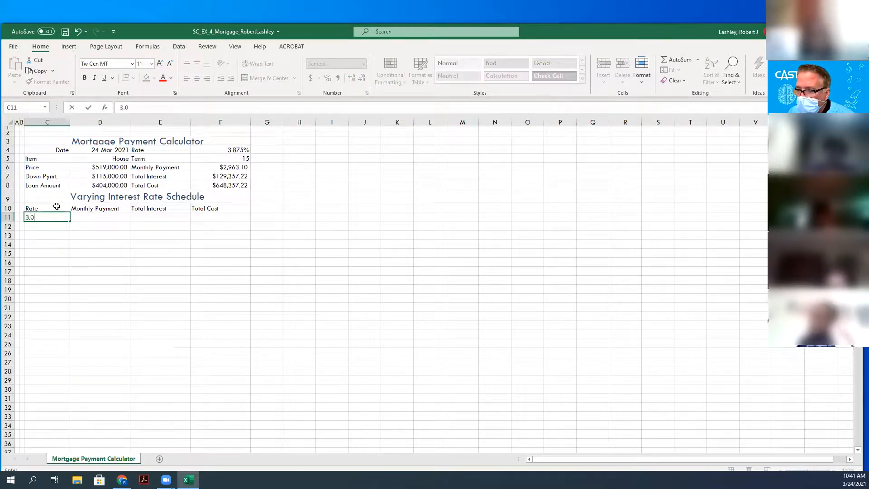
key(Return)
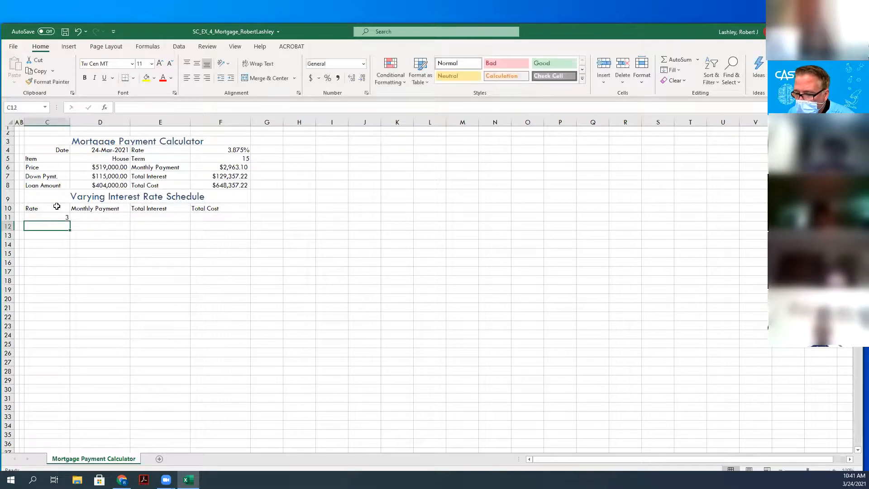
text(3.1)
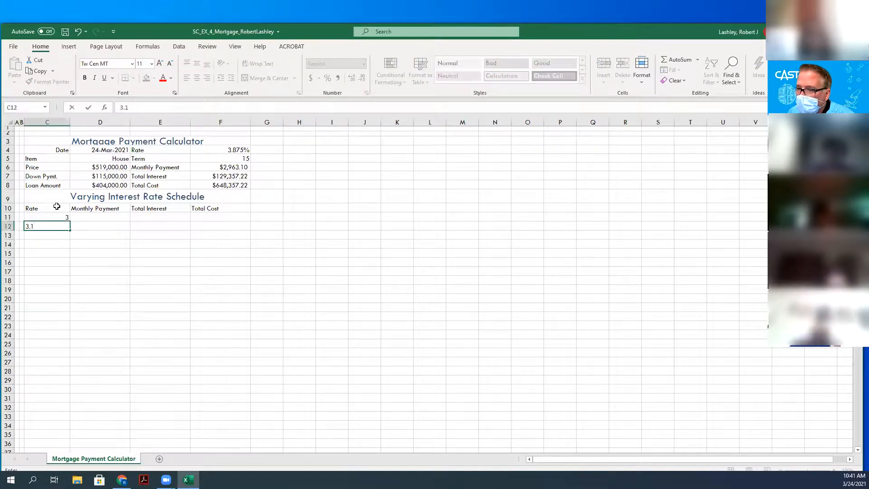
text(25)
key(Return)
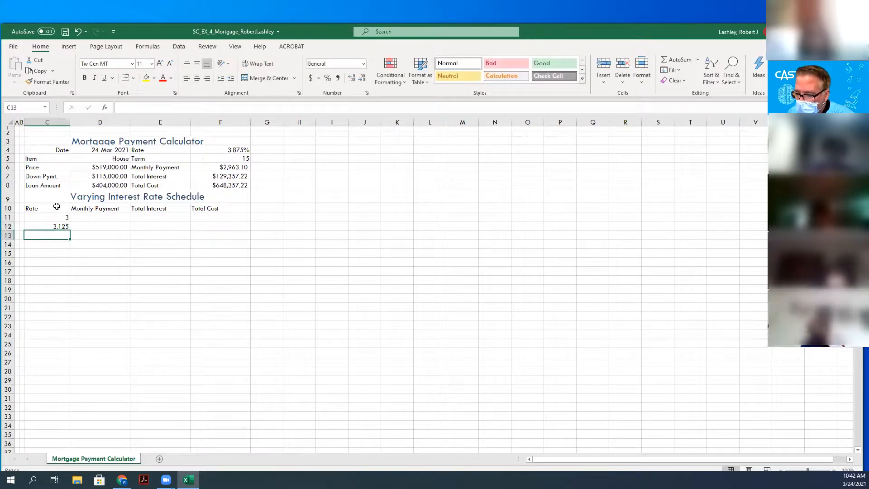
- Replace the first two schedule rates with percentages, 3.0% in C11 and 3.125% in C12
key(Up)
key(Up)
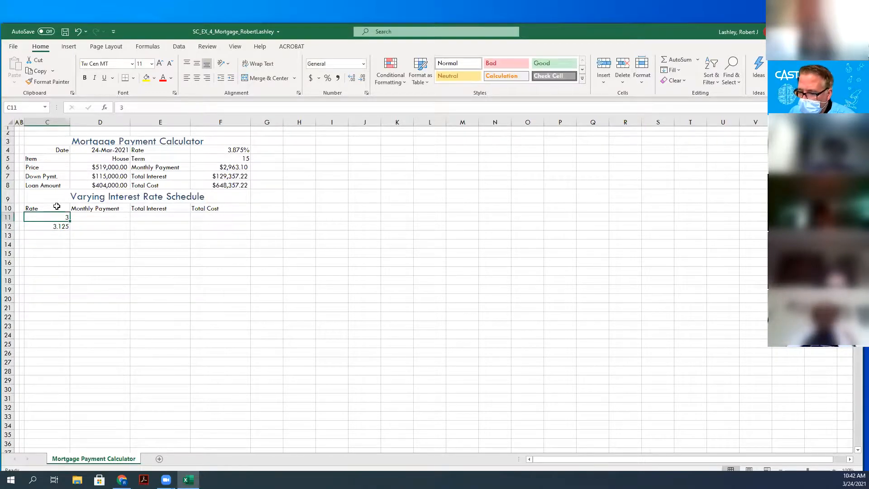
key(BackSpace)
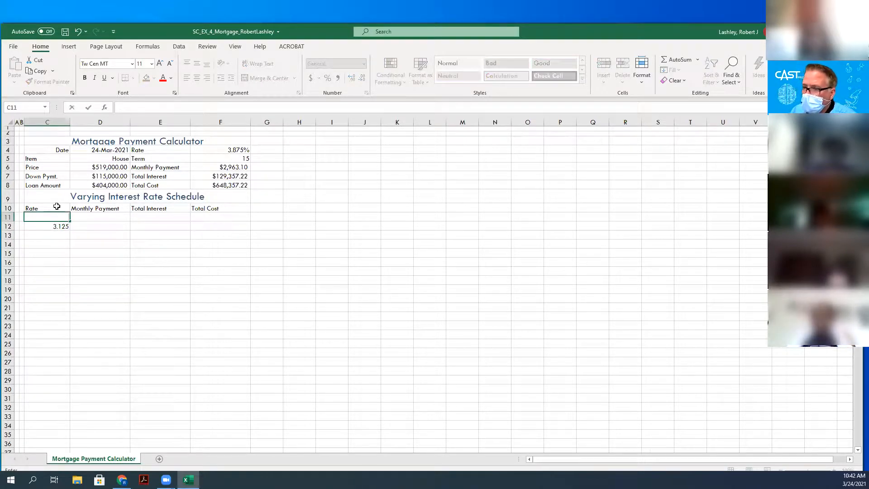
text(3.0)
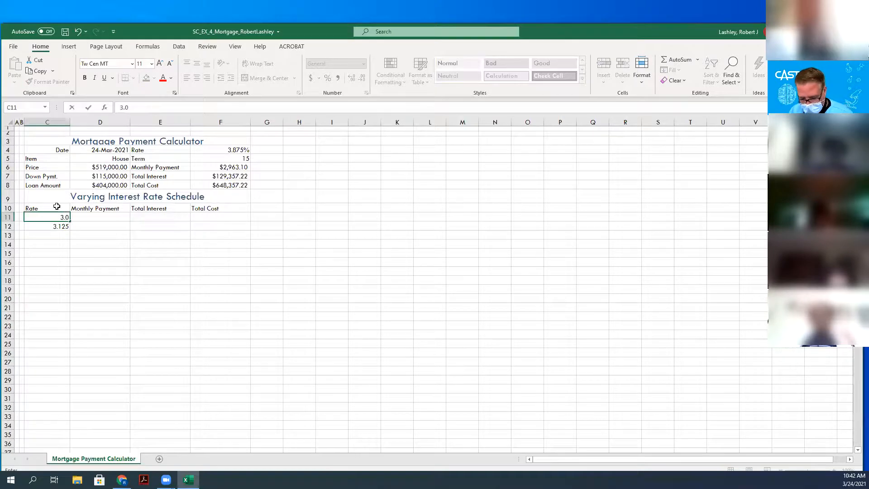
key(Return)
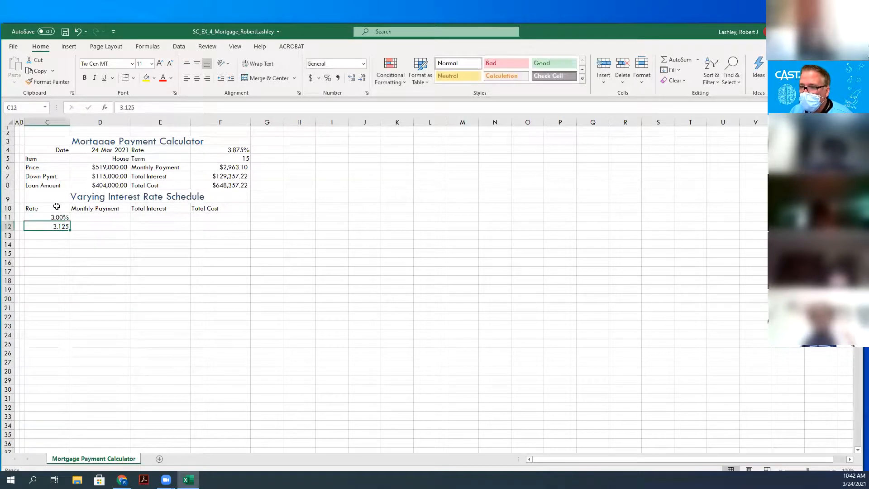
text(3.)
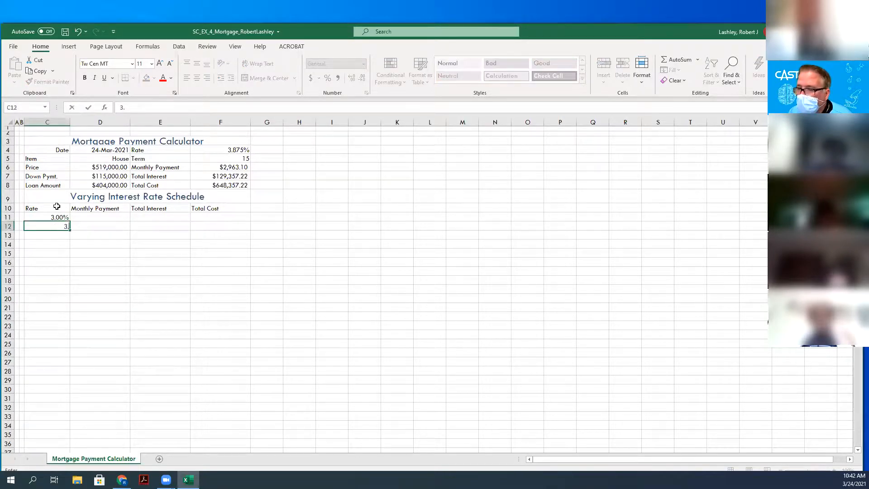
text(125%)
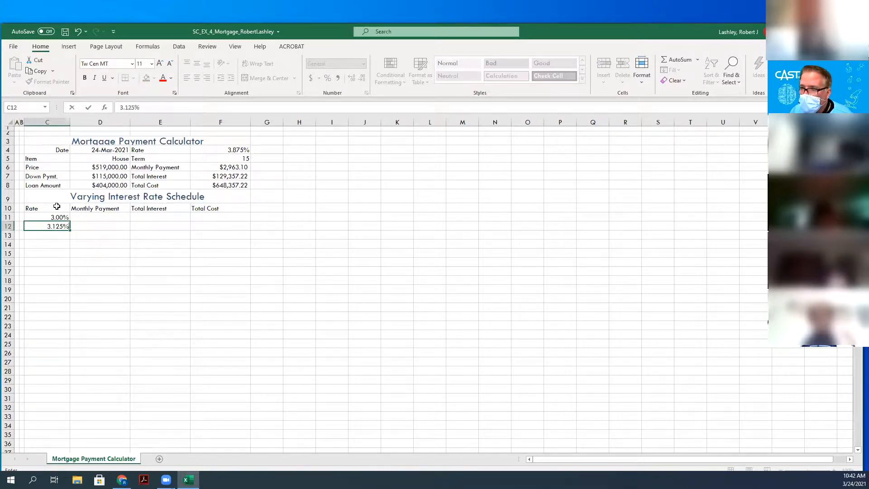
key(Return)
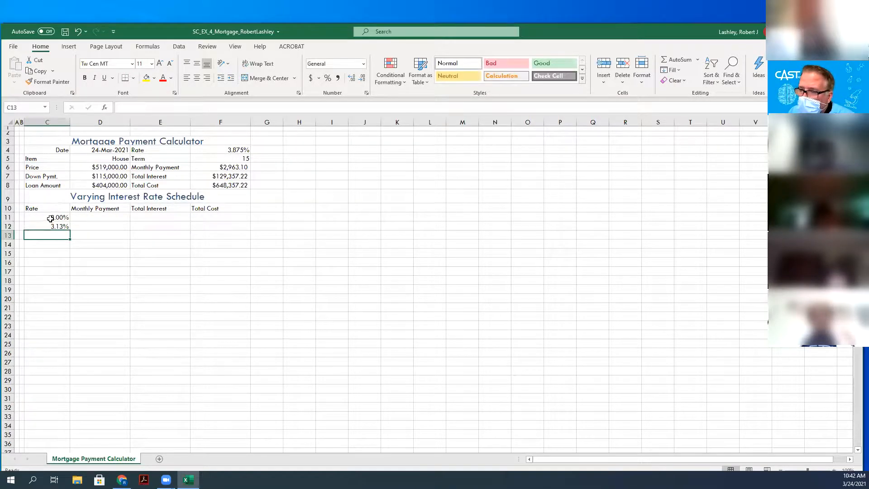
- Fill the rate series from C11:C12 down through C21 and display the rates with three decimal places
drag(51, 219, 51, 221)
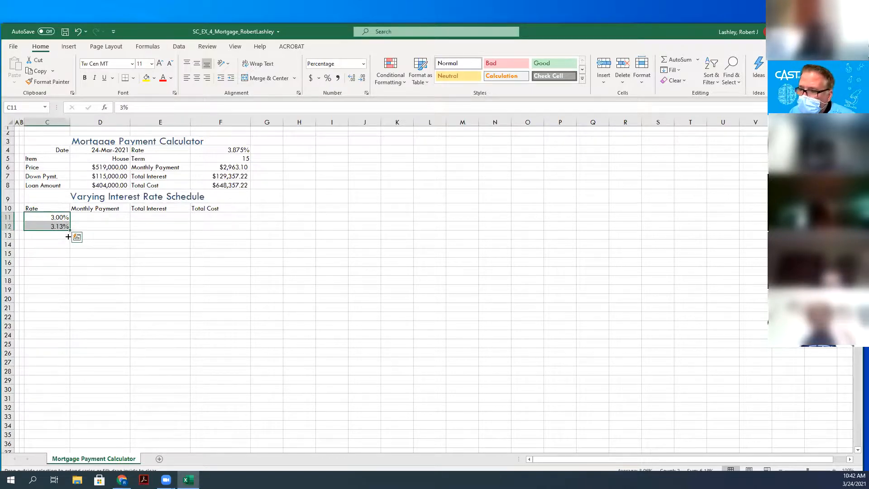
drag(71, 230, 67, 314)
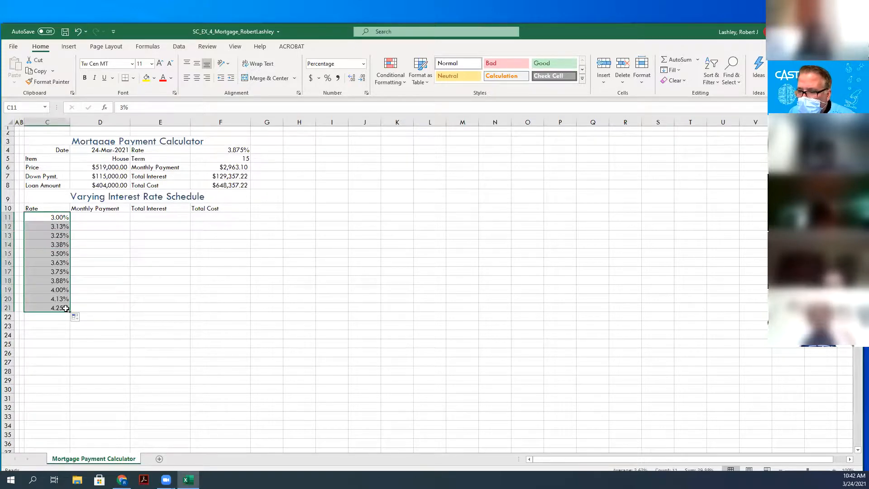
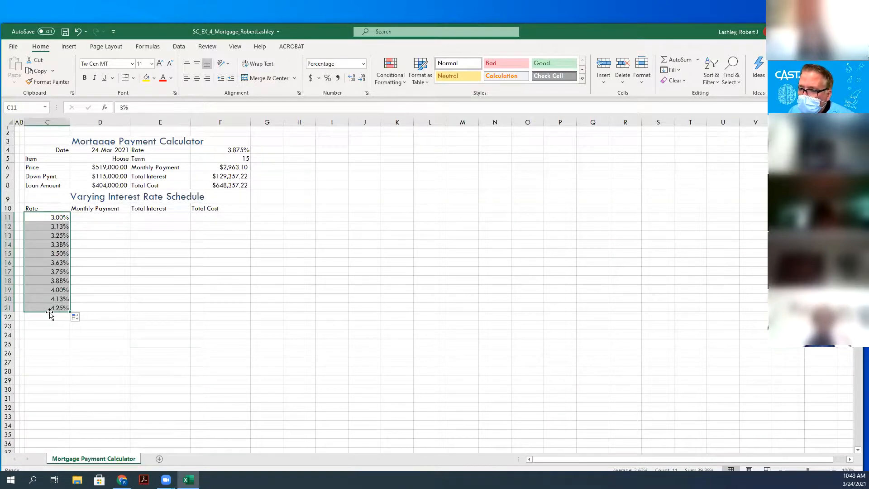
click(352, 78)
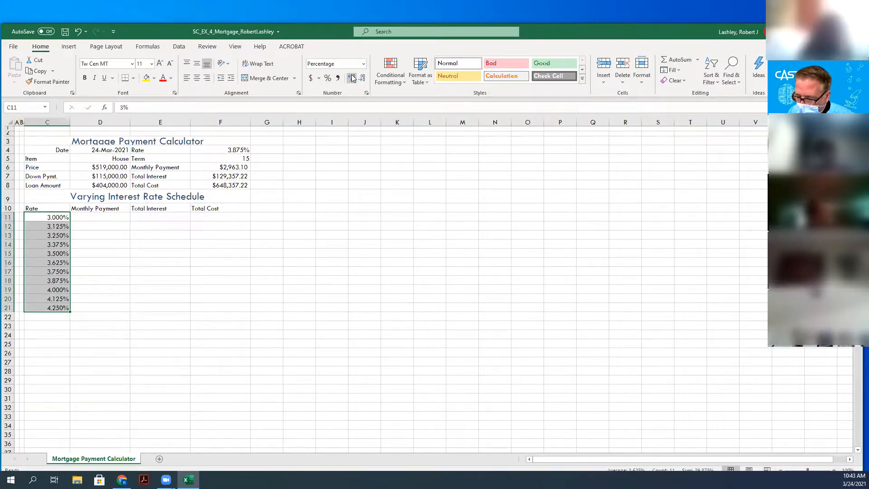
- Insert a blank row 11 between the schedule's column headings and the first rate
click(101, 216)
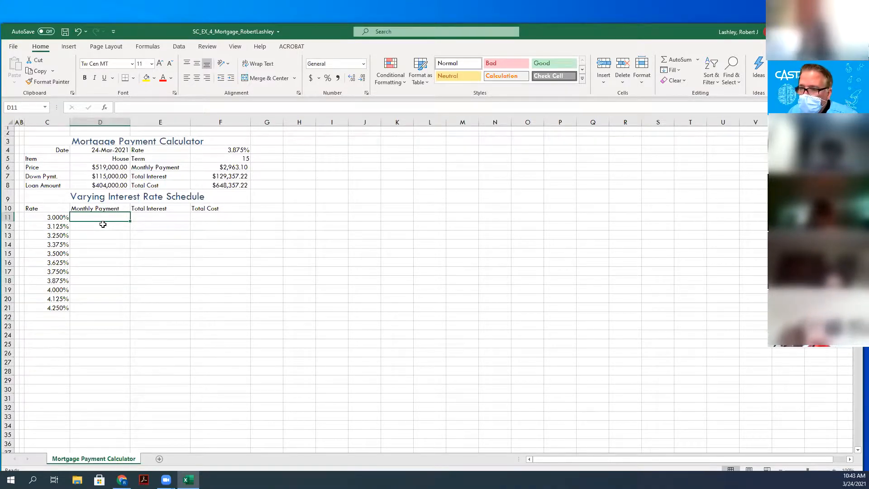
right_click(8, 217)
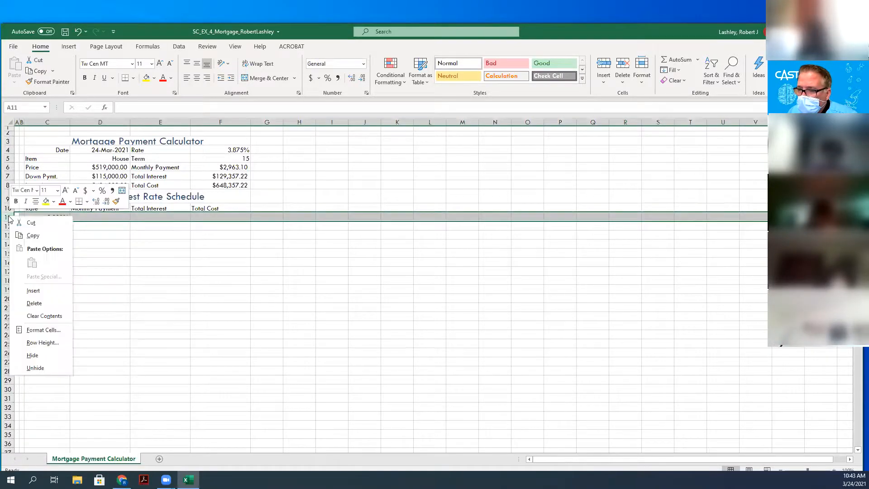
click(33, 290)
click(99, 225)
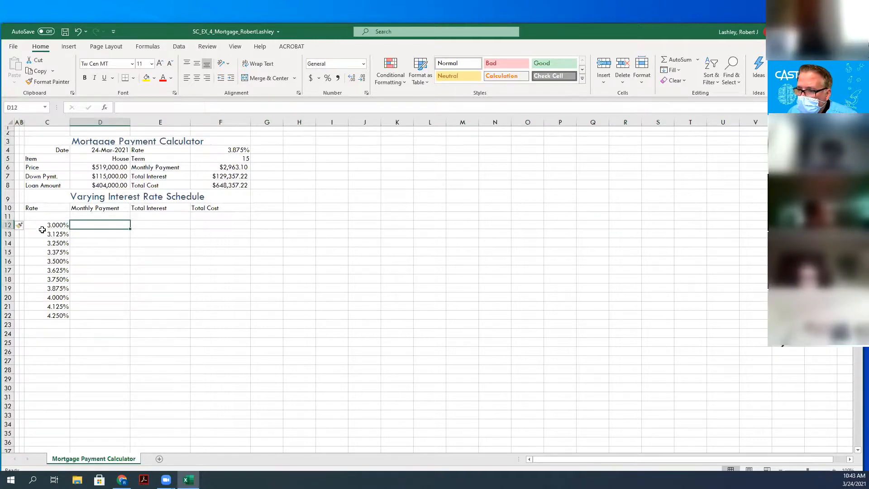
- Enter the formula =F6 in D11 under the schedule's Monthly Payment heading
click(110, 216)
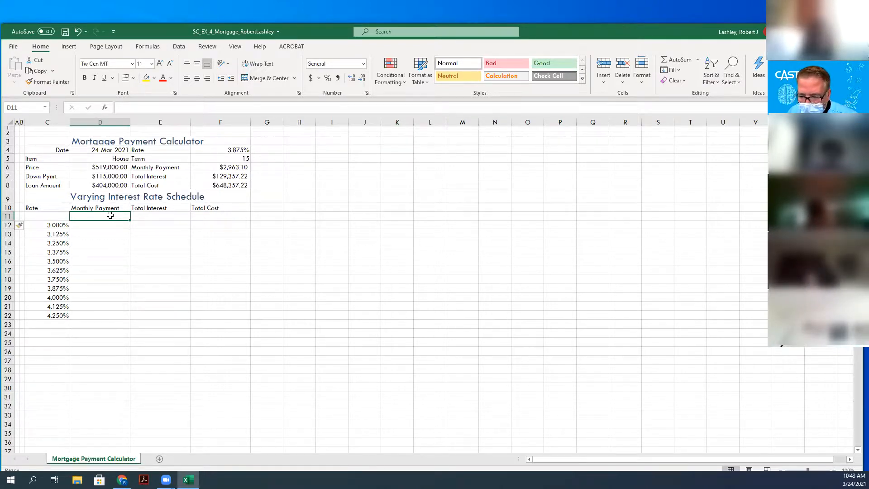
text(=f6)
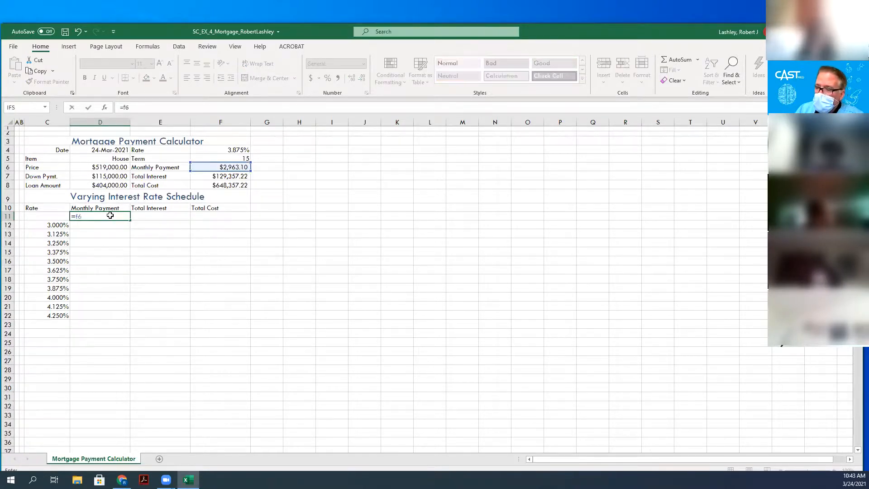
key(Return)
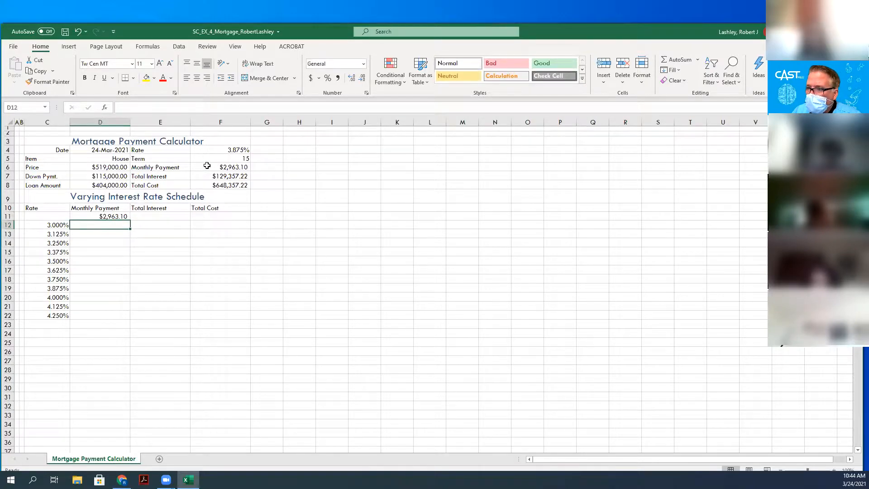
- Enter the formula =F8 in E11 under the schedule's Total Interest heading
click(148, 217)
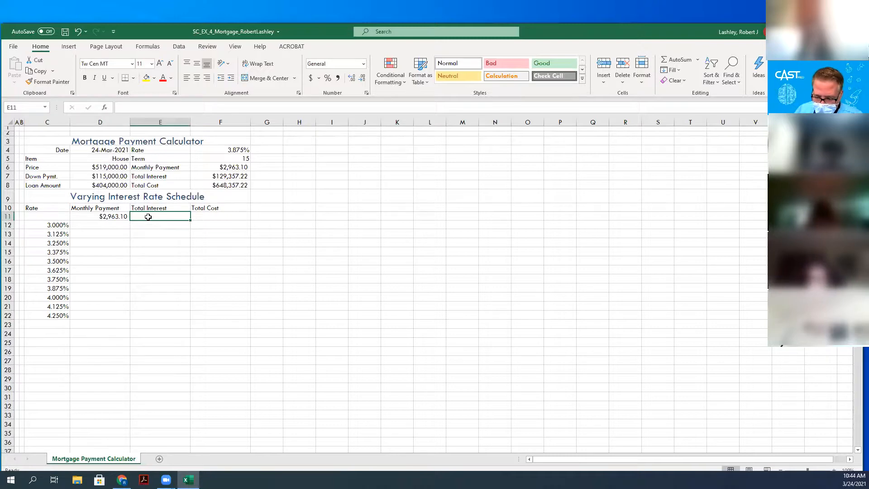
text(=)
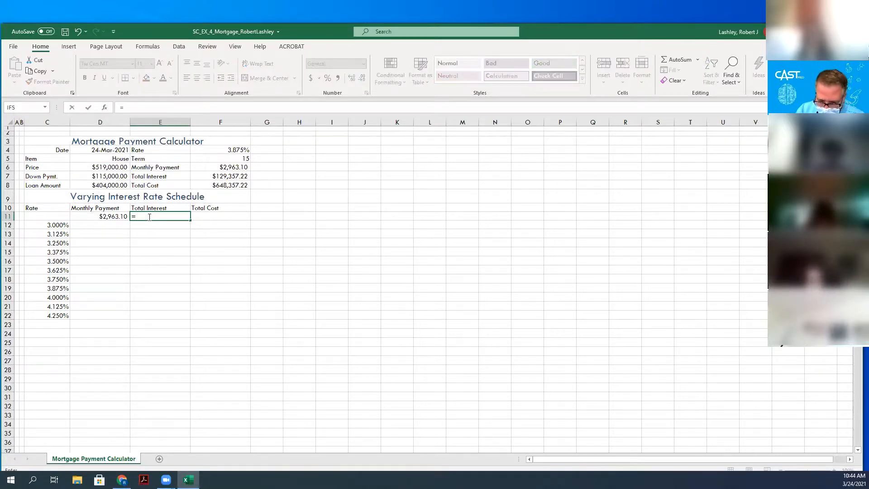
text(f8)
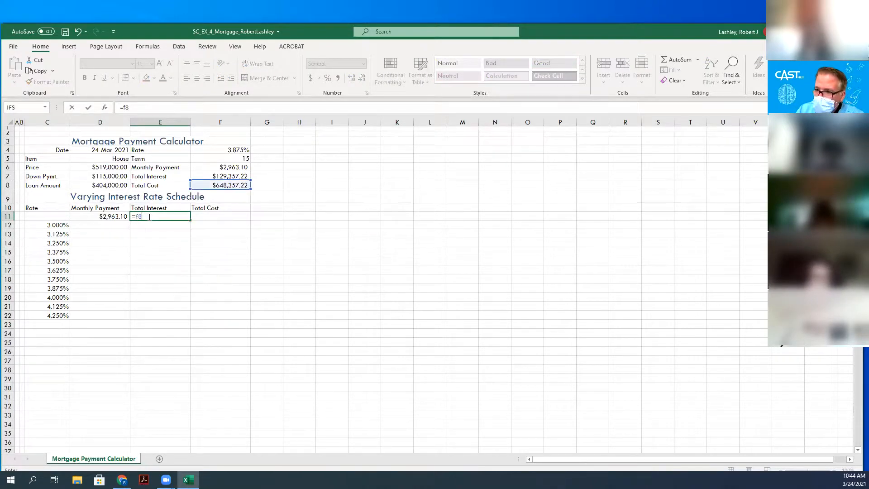
key(Return)
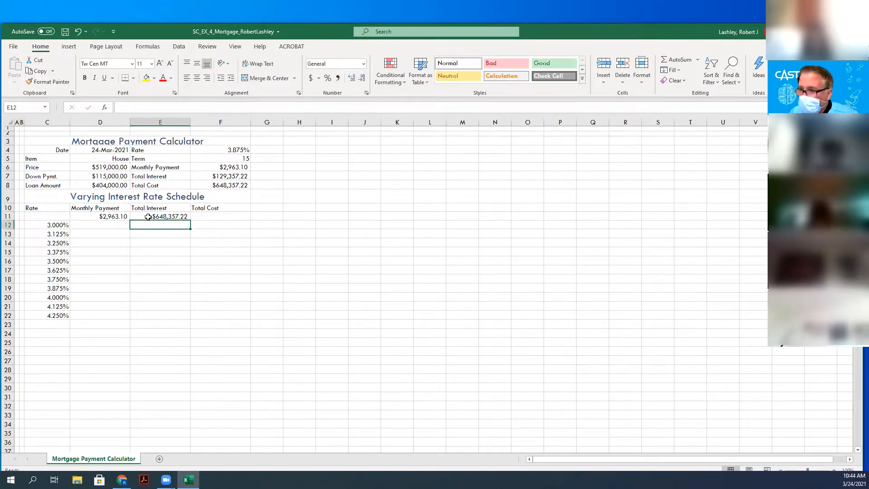
- Correct the Total Interest formula in E11 so that it reads =F7
click(160, 218)
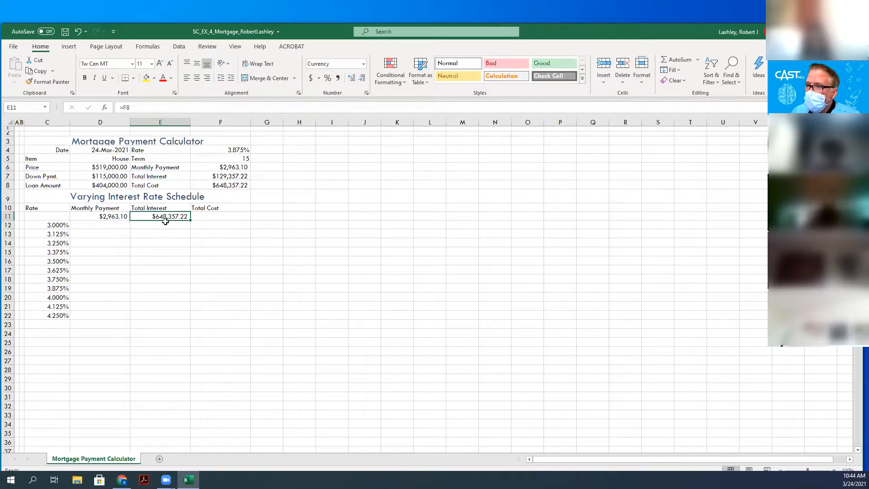
click(160, 111)
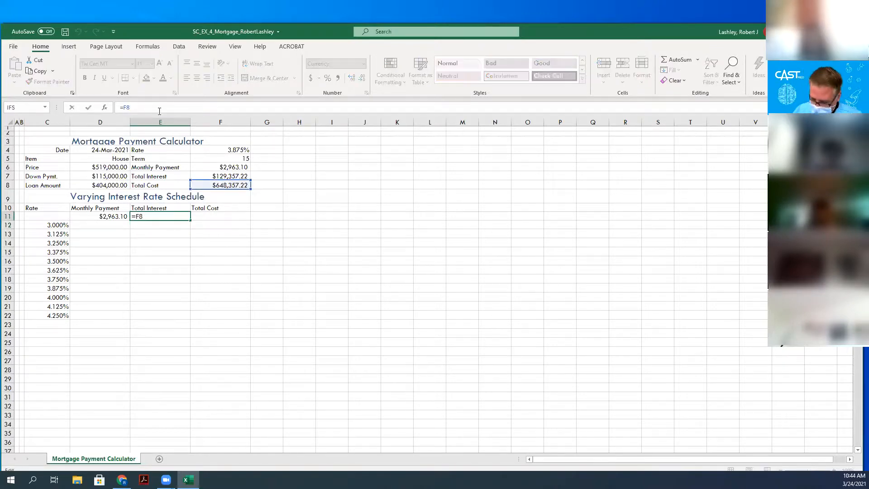
key(BackSpace)
text(7)
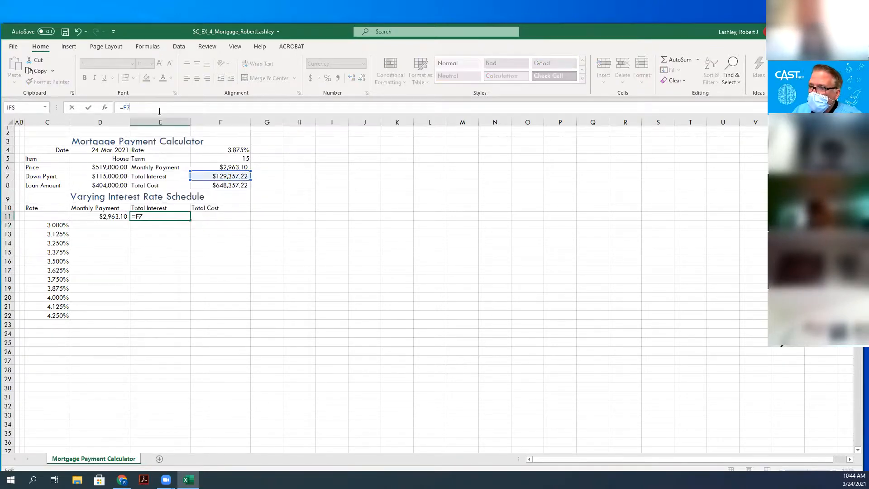
key(Return)
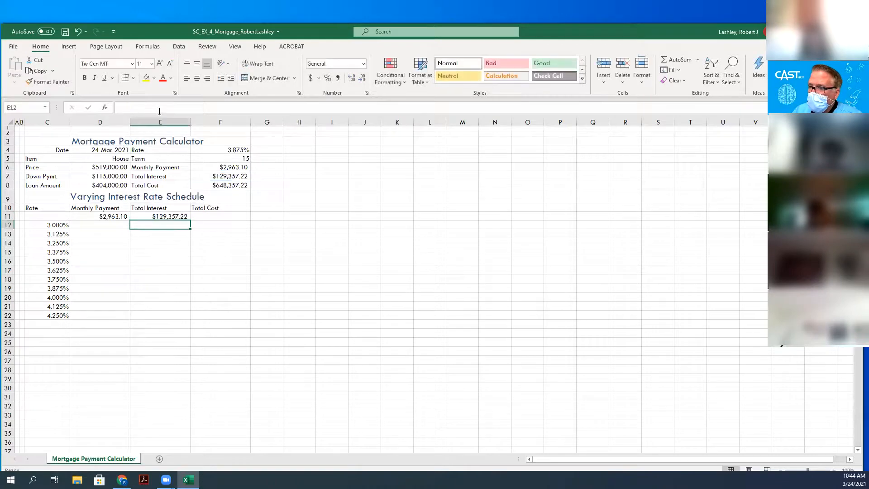
- Enter the formula =F8 in F11 under the schedule's Total Cost heading
click(204, 218)
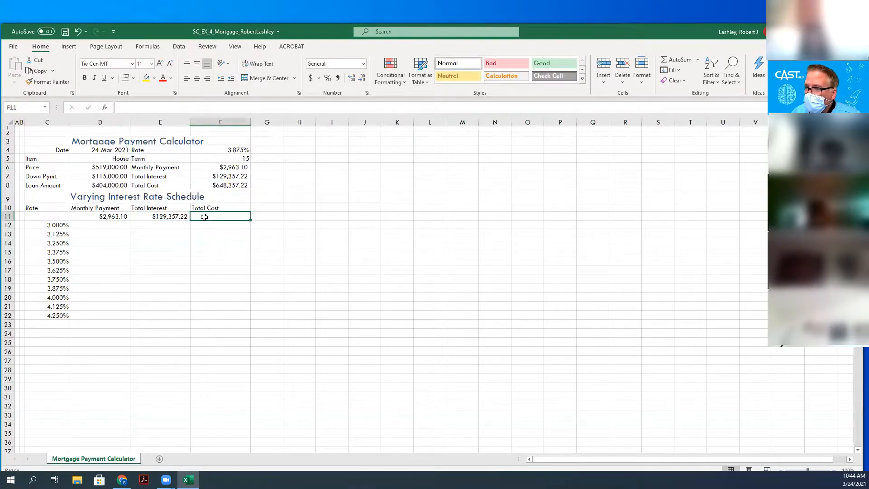
text(=)
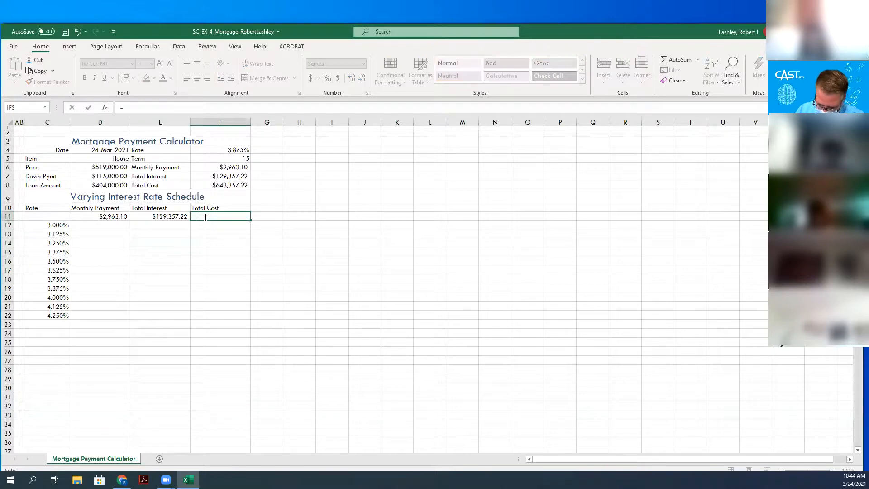
text(f8)
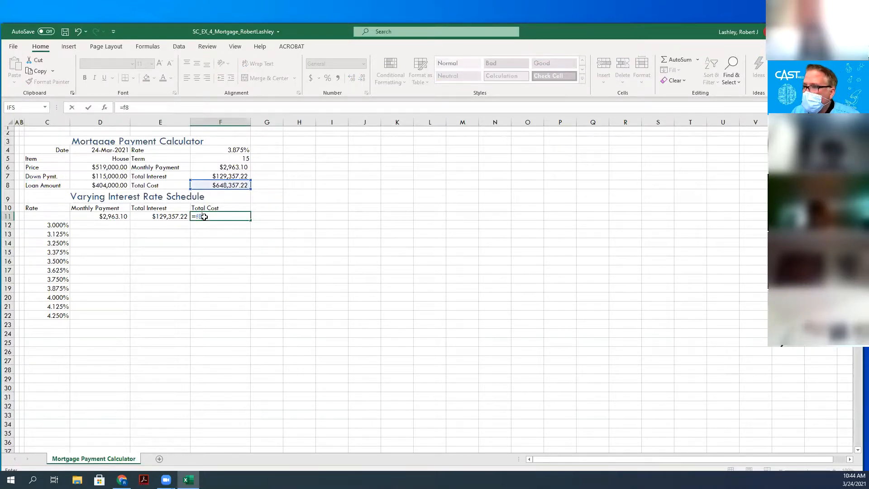
key(Return)
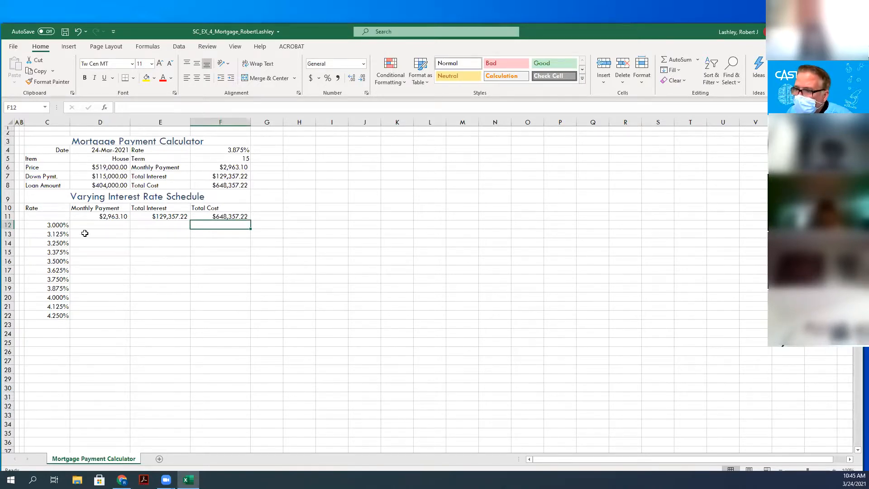
- Create a one-variable What-If data table over C11:F22 with the rate cell $F$4 as the column input cell
drag(45, 218, 206, 315)
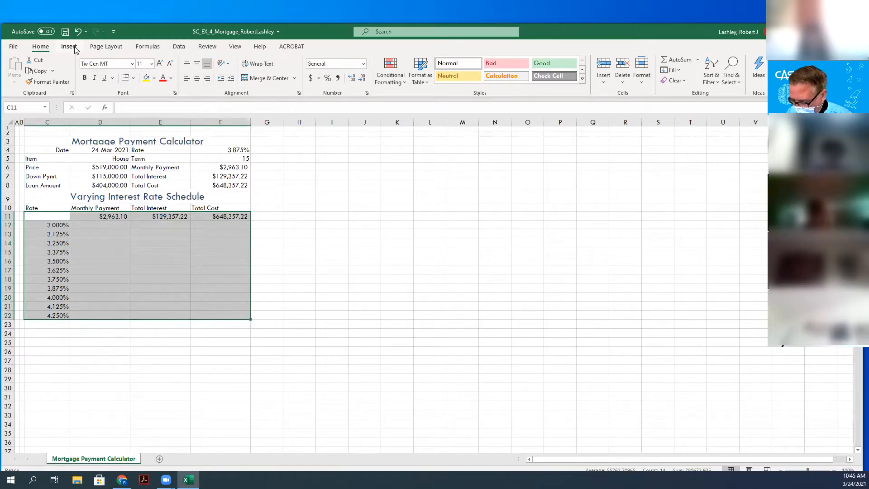
click(179, 47)
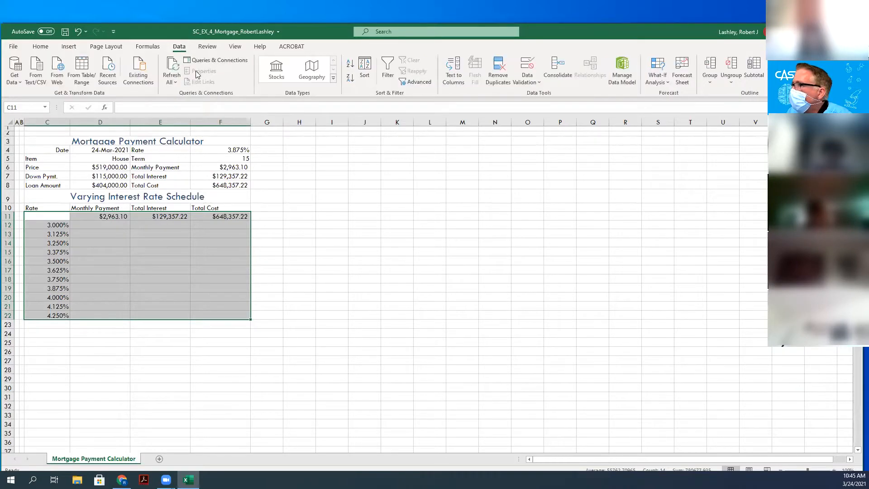
click(655, 83)
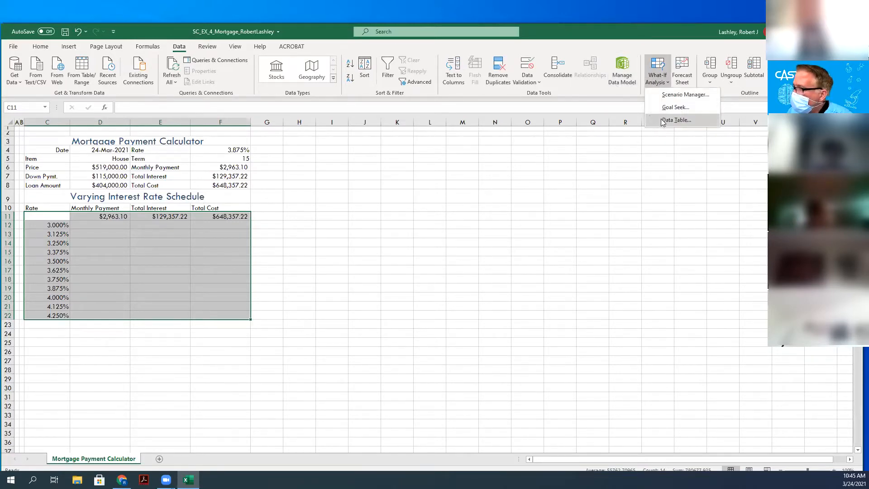
click(676, 120)
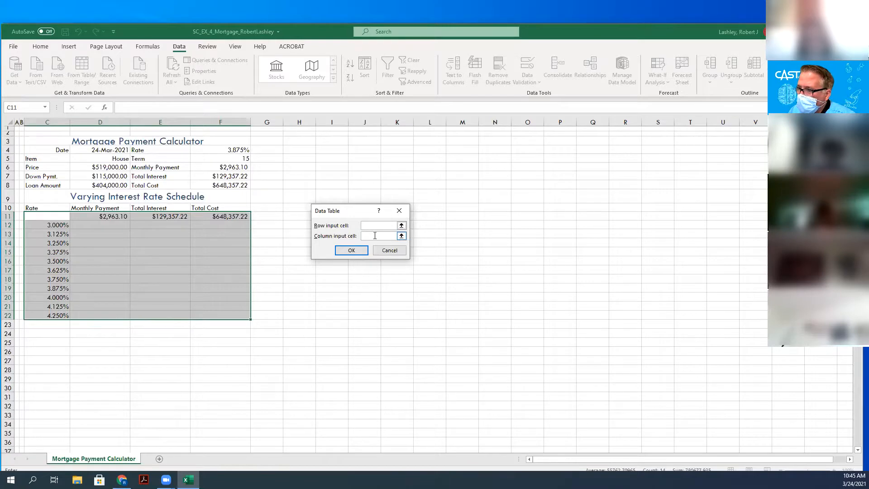
click(237, 151)
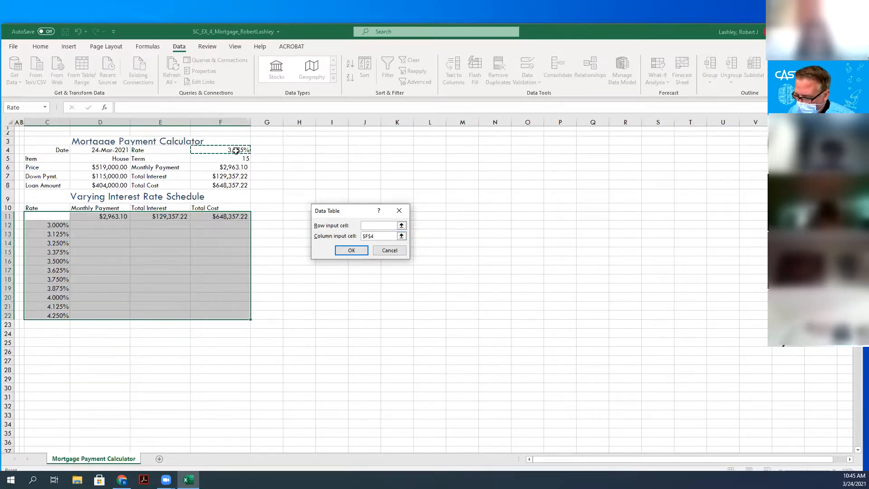
click(357, 251)
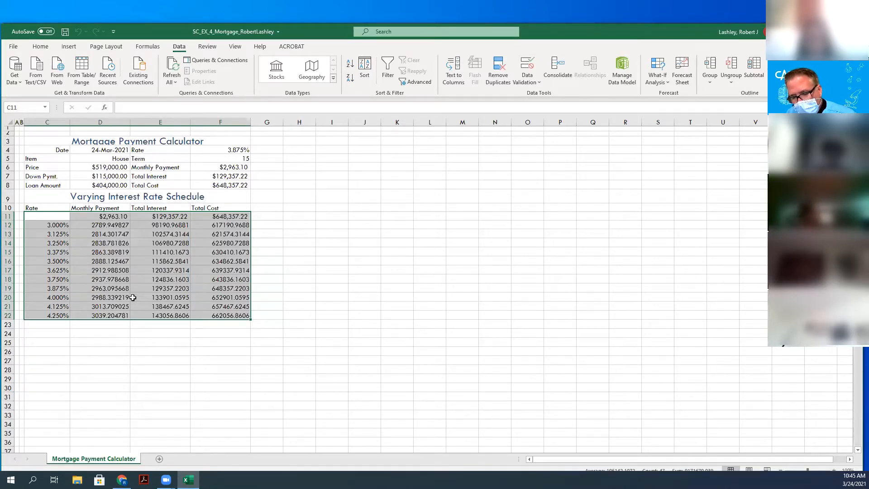
- Format D12:F22 as Currency with two decimals, no symbol, and negative numbers in red parentheses
click(94, 225)
drag(94, 224, 216, 316)
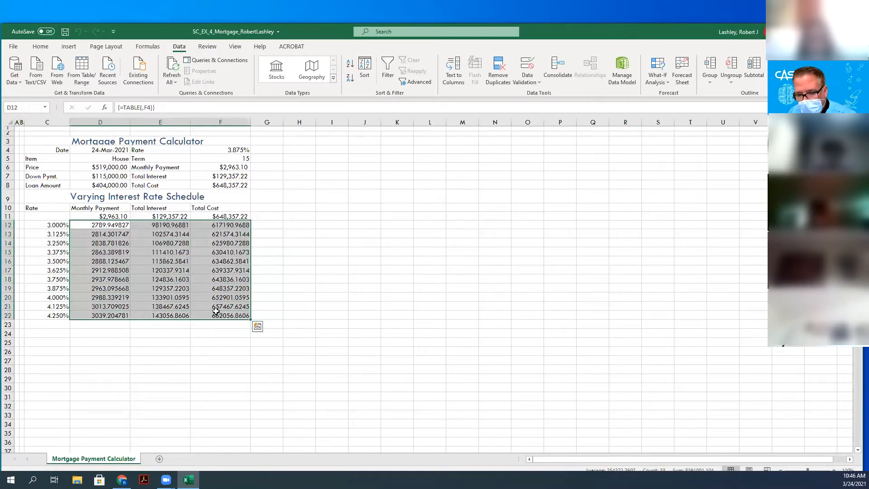
right_click(207, 262)
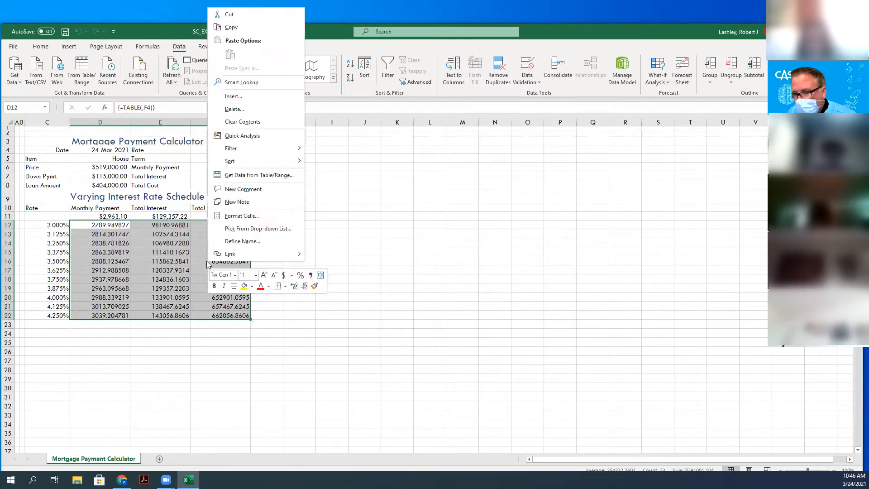
click(240, 216)
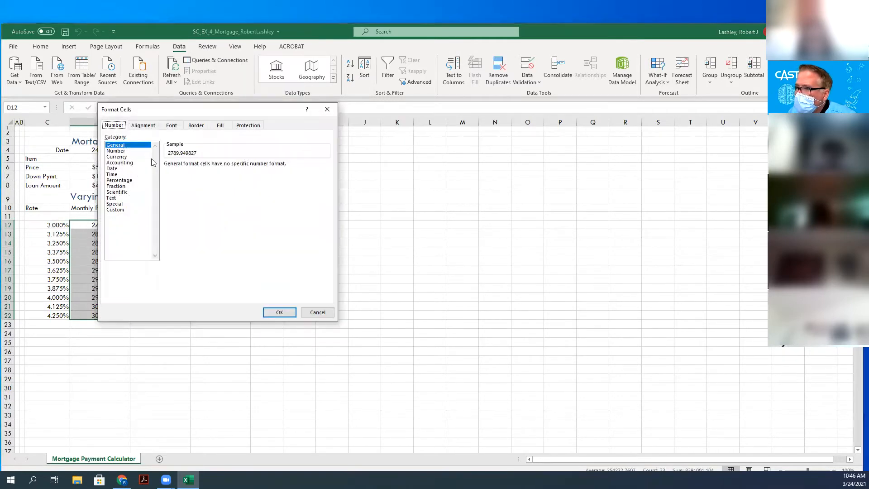
click(119, 156)
click(202, 176)
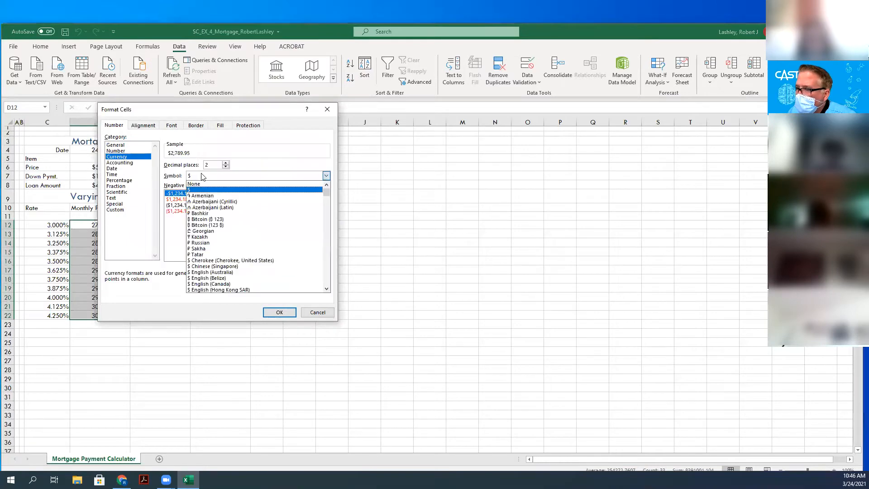
click(202, 185)
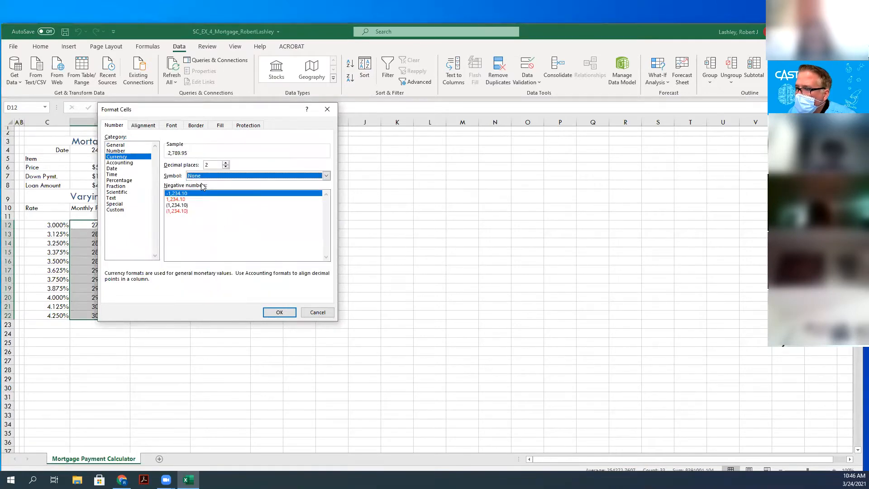
click(178, 211)
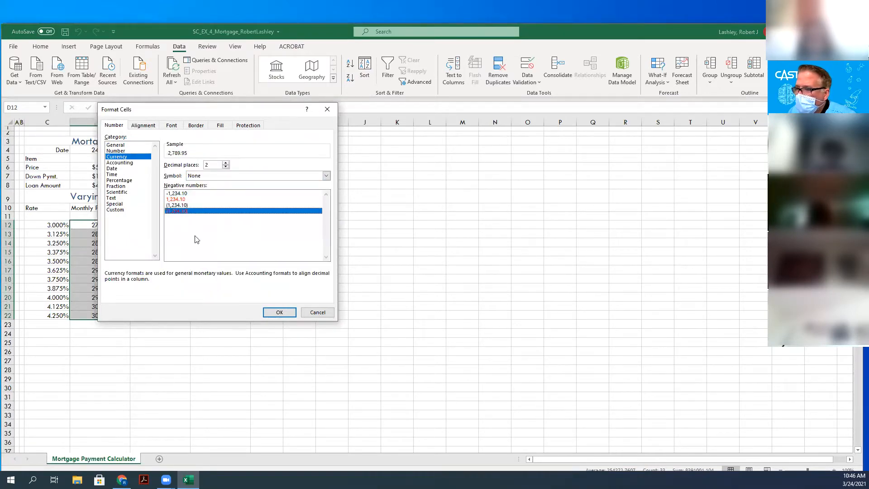
click(276, 312)
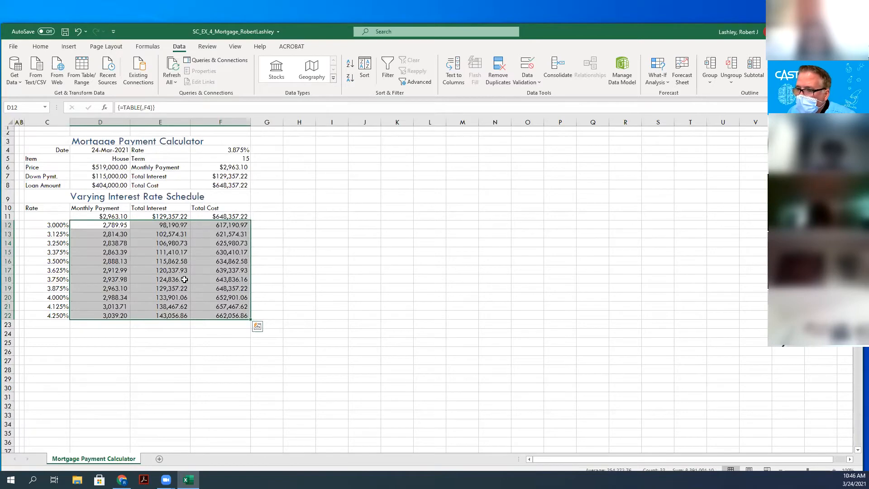
- Highlight D19:F19 in the 3.875% row to compare its results with the calculator's payment, interest and cost
drag(267, 262, 290, 272)
click(291, 272)
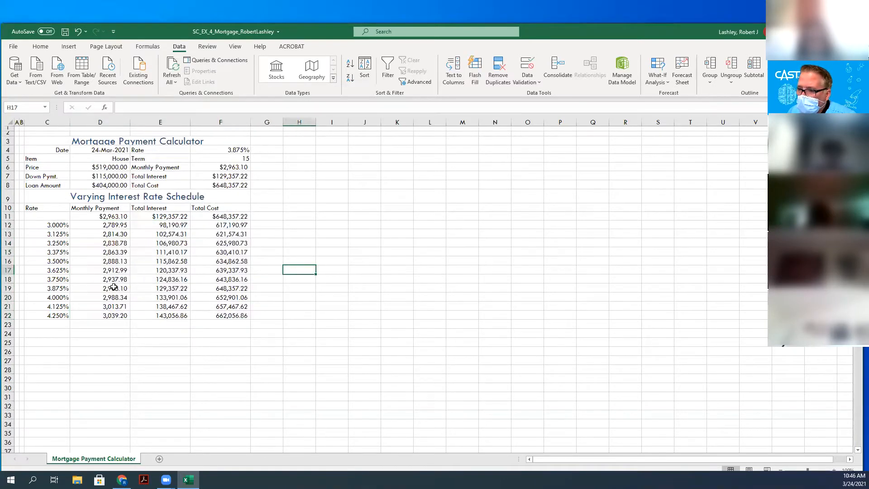
drag(114, 290, 240, 289)
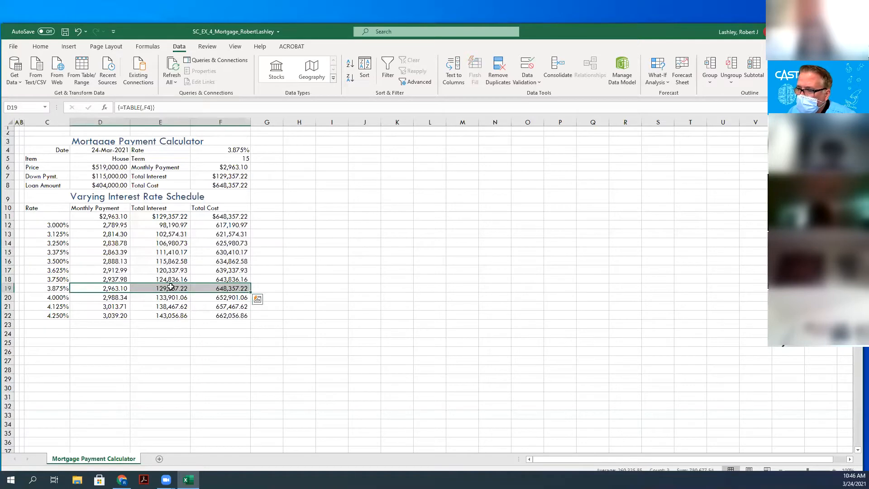